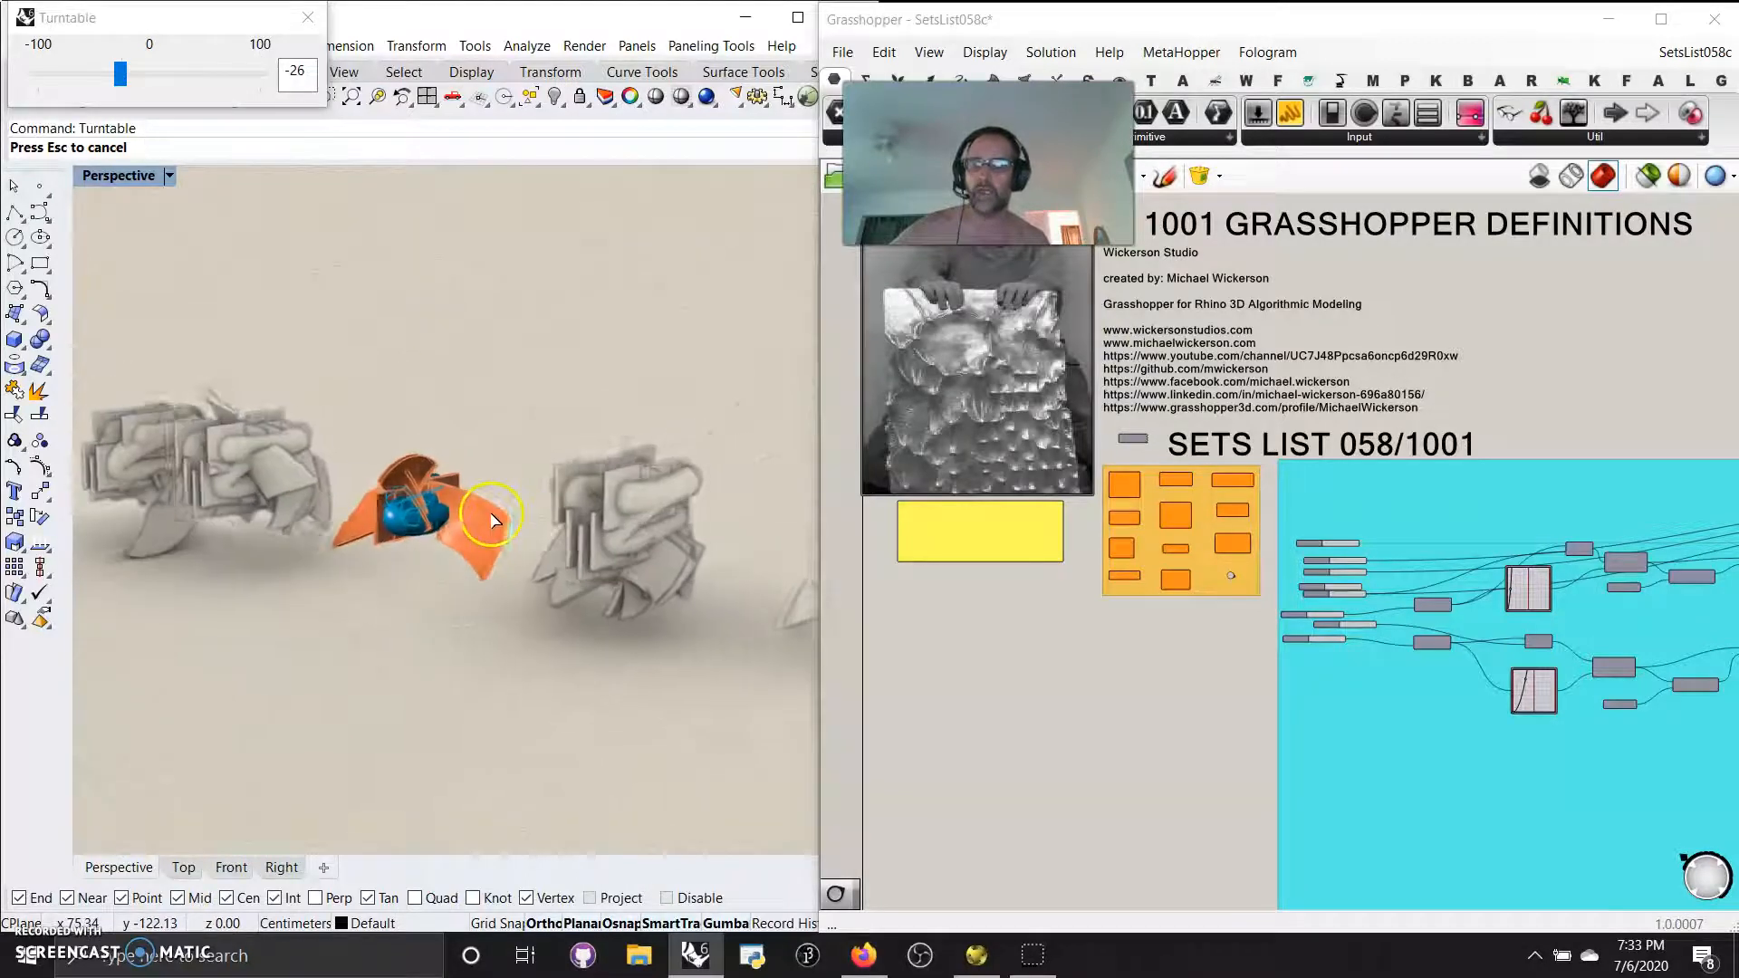
# Step: Close the Turntable control and set the Perspective viewport to Shaded display to inspect the model's forms
pyautogui.click(308, 18)
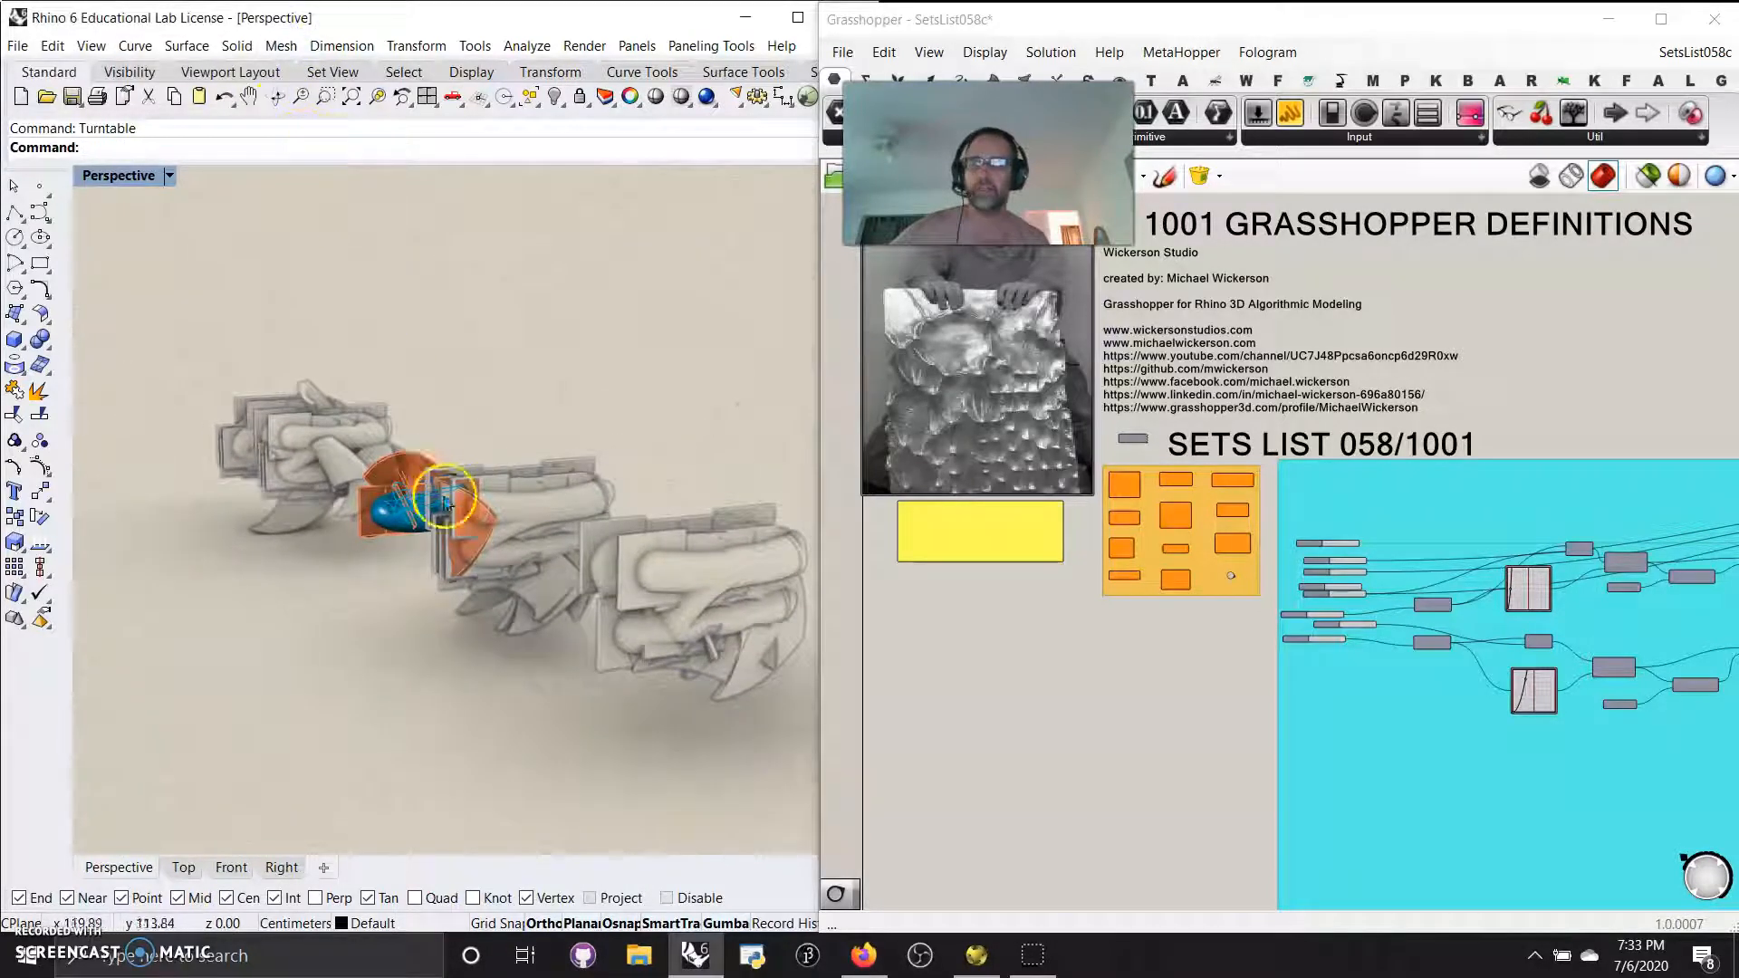
pyautogui.click(119, 177)
pyautogui.click(128, 246)
pyautogui.moveTo(444, 535); pyautogui.dragTo(435, 575, button='right')
pyautogui.scroll(8, 513, 598)
pyautogui.scroll(-10, 513, 598)
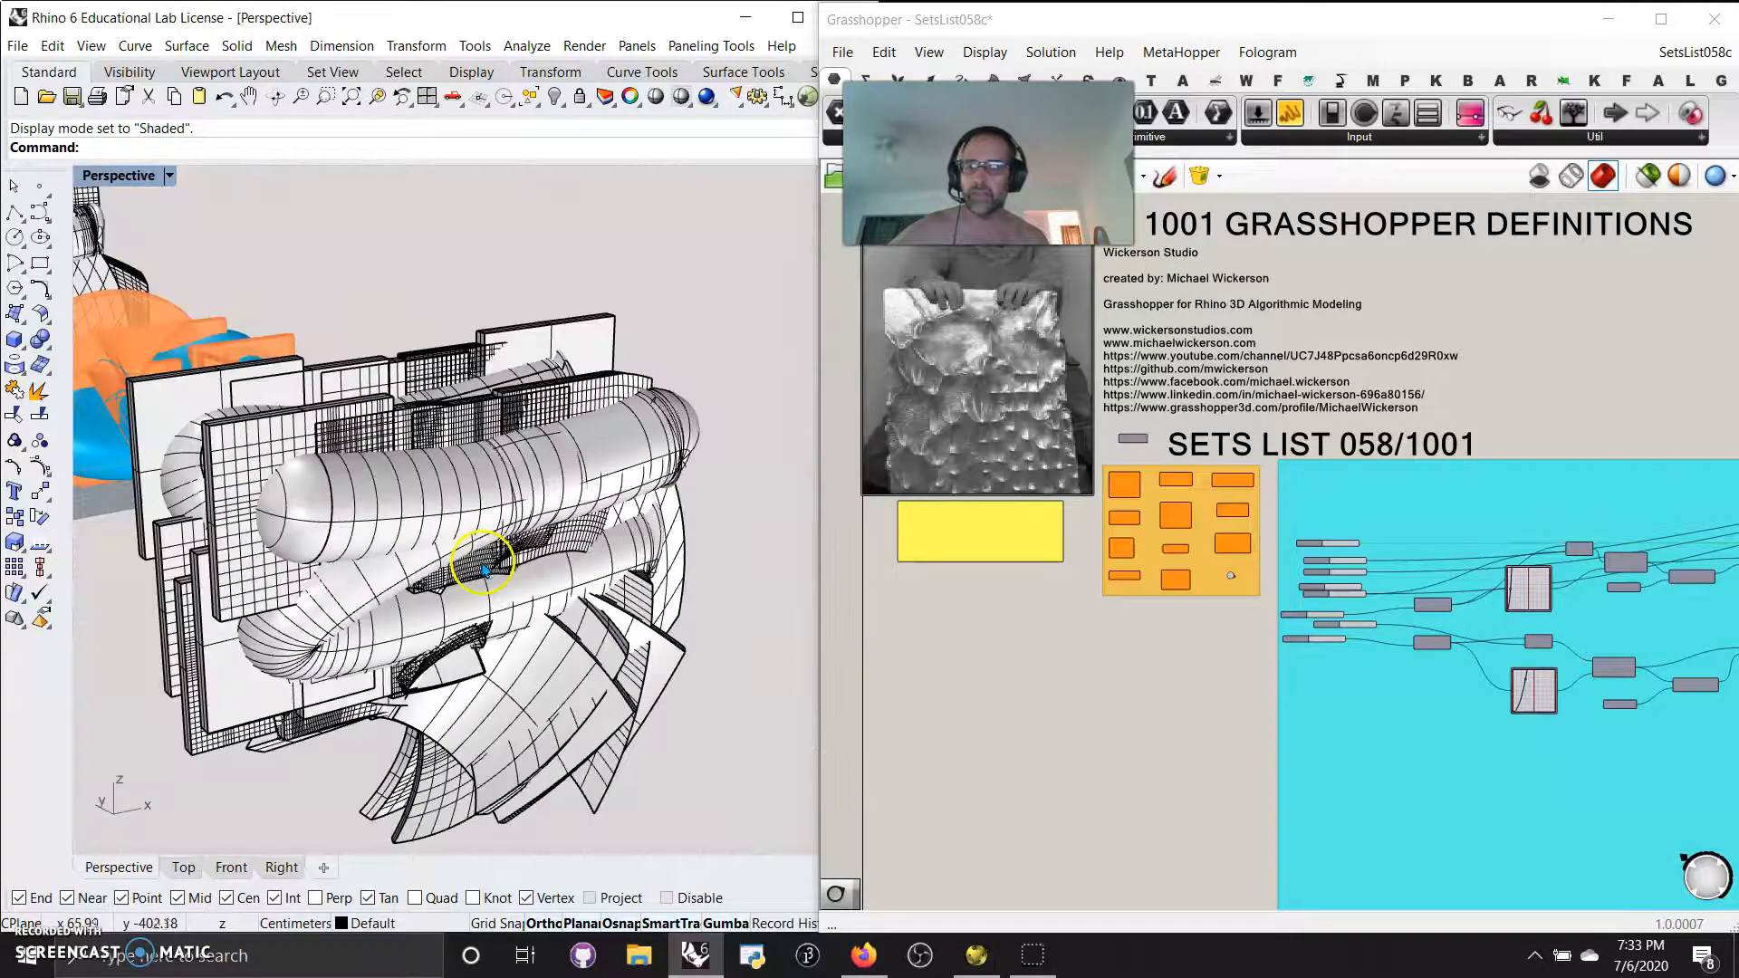
pyautogui.moveTo(544, 586); pyautogui.dragTo(744, 587, button='right')
pyautogui.scroll(-5, 496, 535)
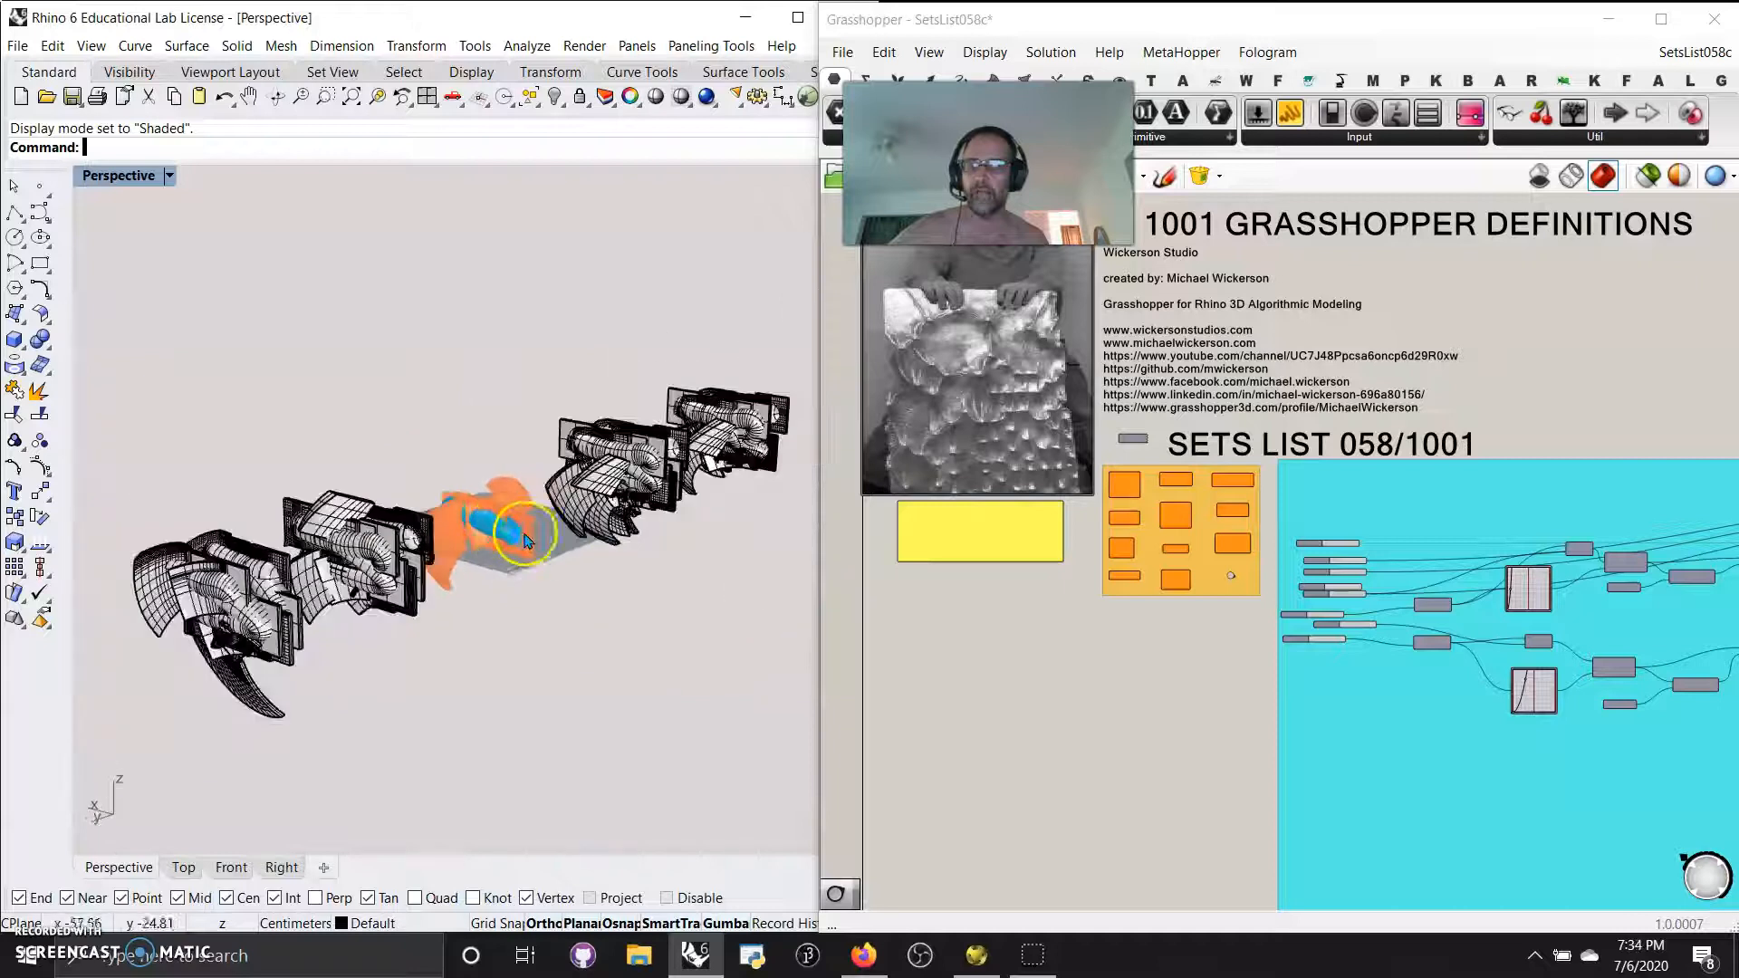
# Step: Set the Perspective viewport to Rendered display
pyautogui.click(124, 180)
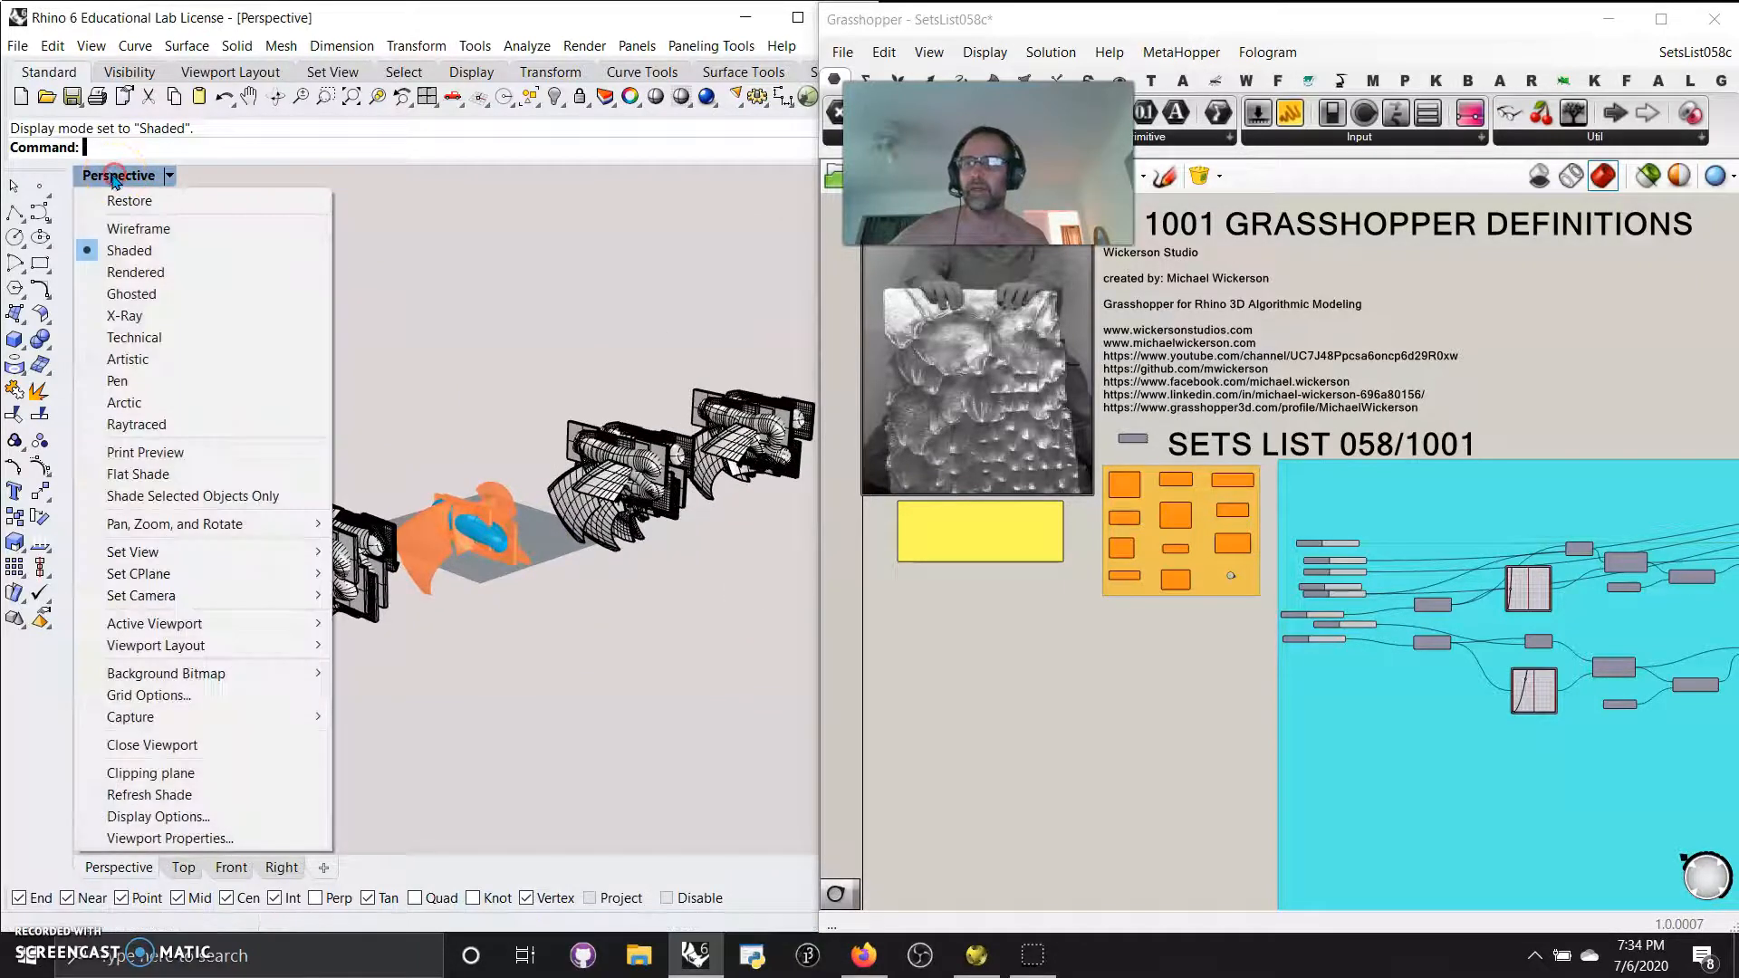
pyautogui.click(141, 274)
pyautogui.moveTo(329, 446)
pyautogui.mouseDown(button='right')
pyautogui.moveTo(385, 428)
pyautogui.moveTo(350, 442)
pyautogui.mouseUp(button='right')
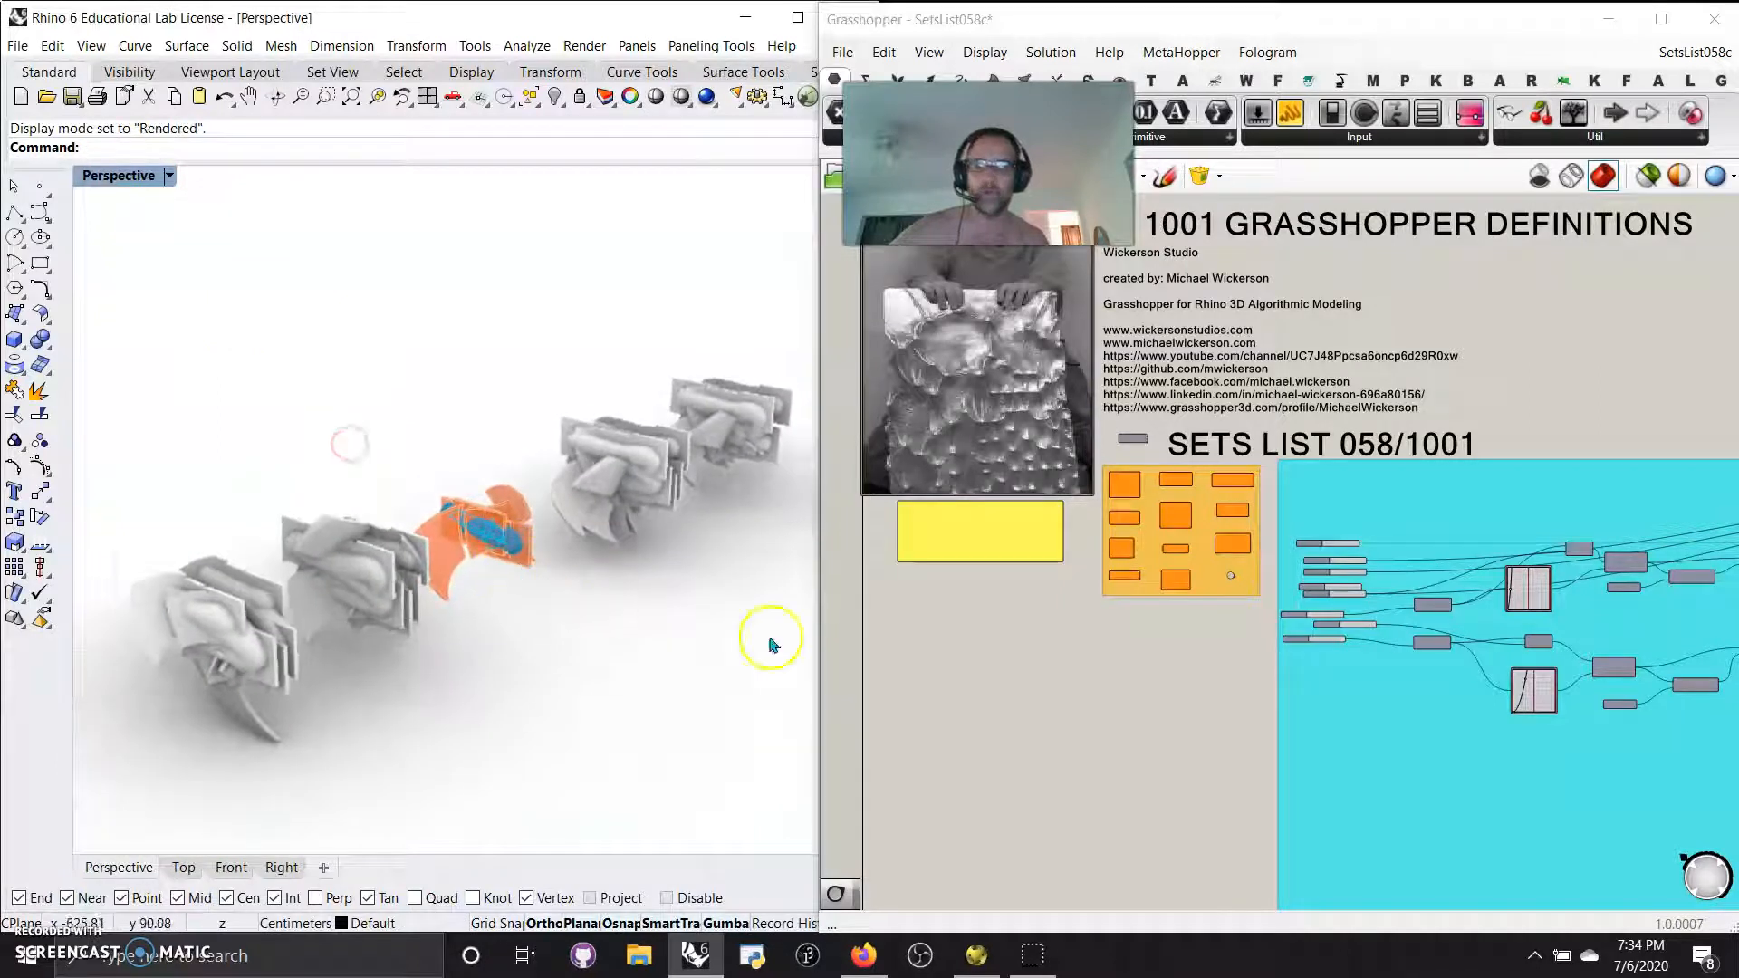
# Step: Examine the group of list components and the slider-driven range, graph mapper and point construction section of the definition
pyautogui.scroll(5, 1180, 520)
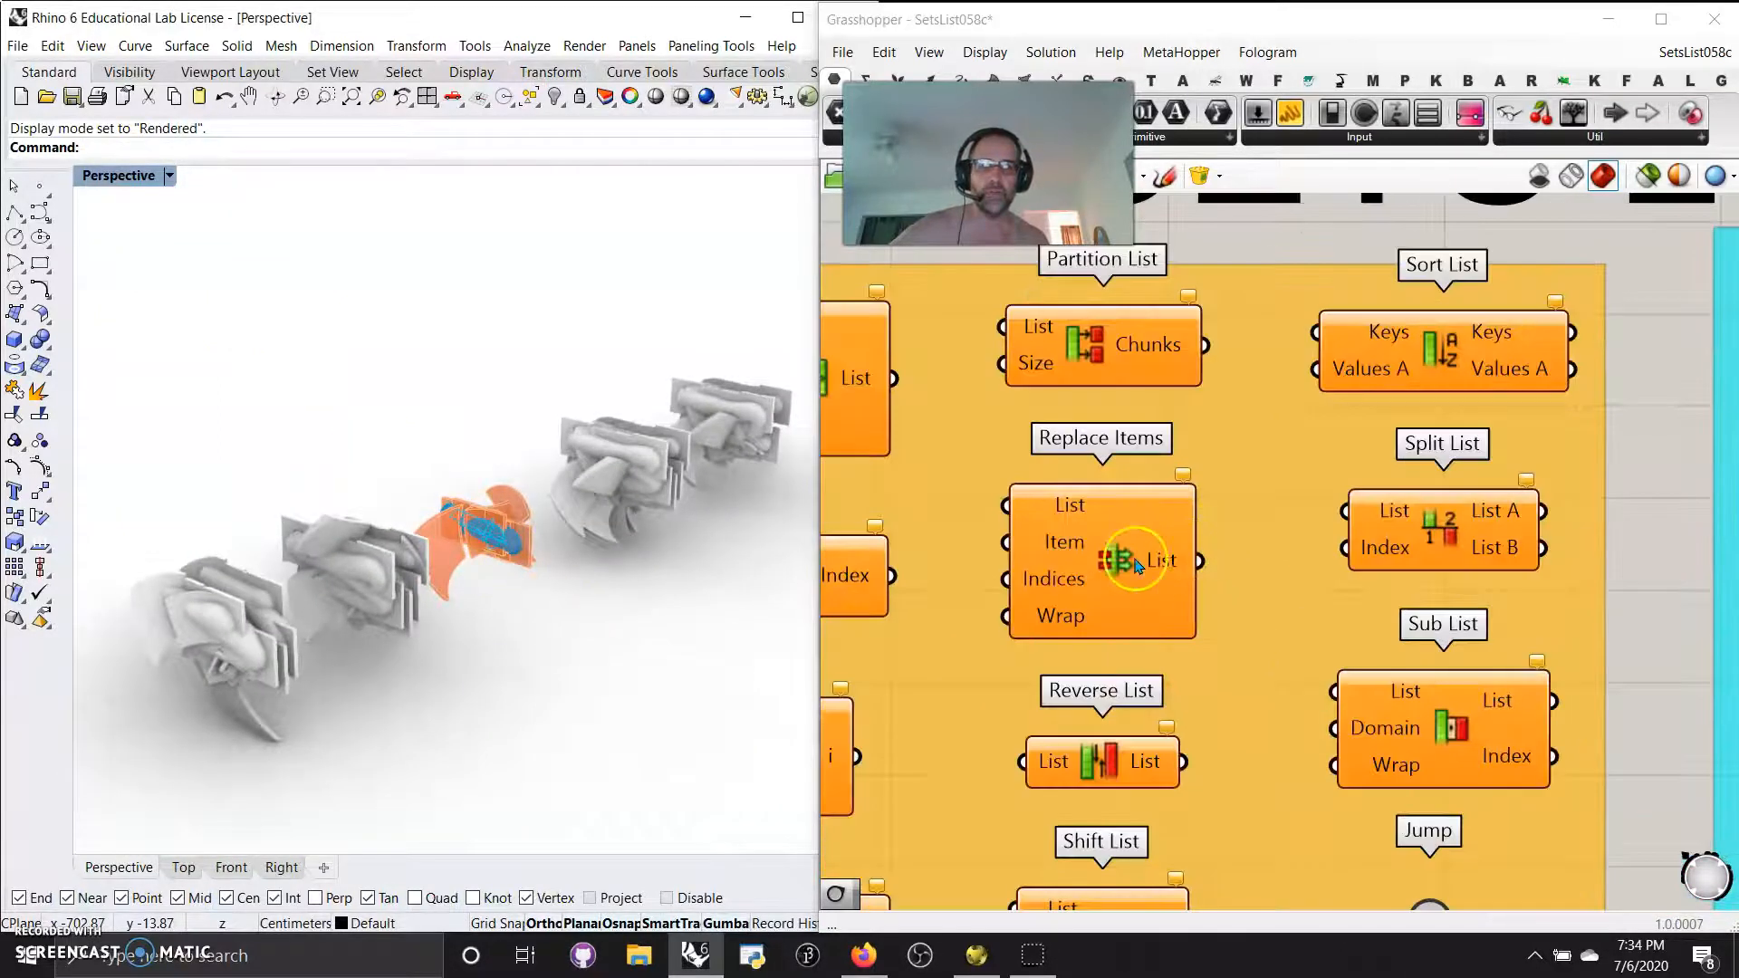
pyautogui.moveTo(1287, 550); pyautogui.dragTo(1246, 509, button='right')
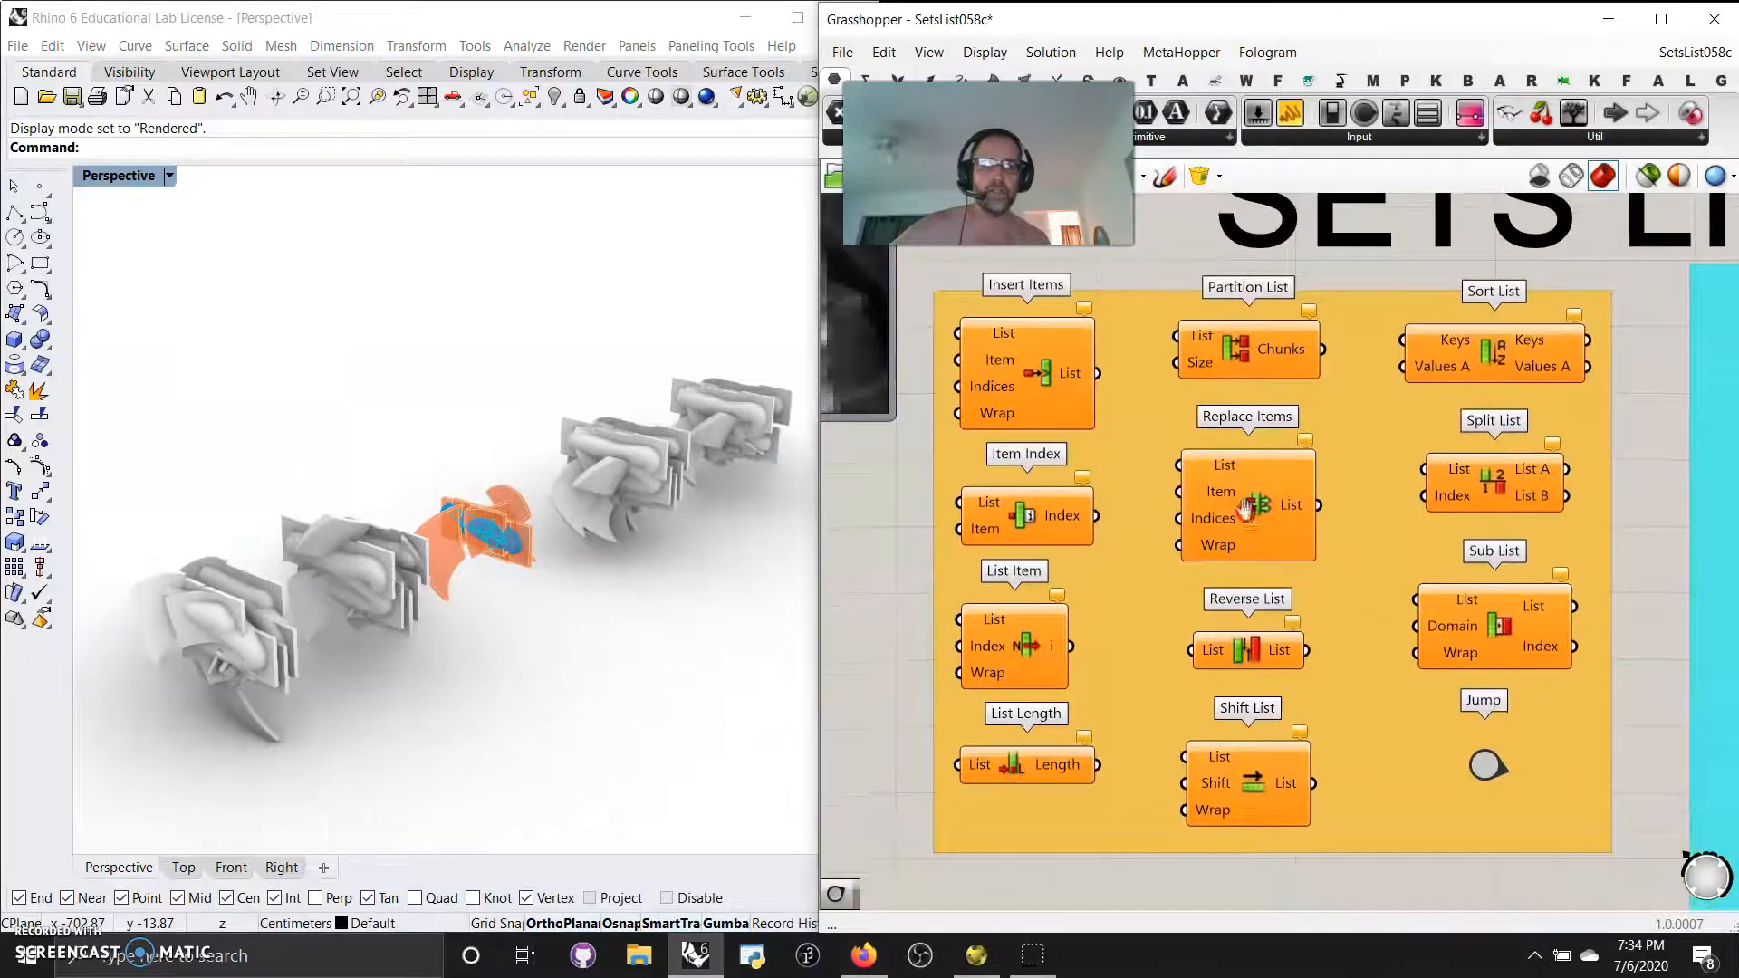
pyautogui.scroll(-6, 1340, 628)
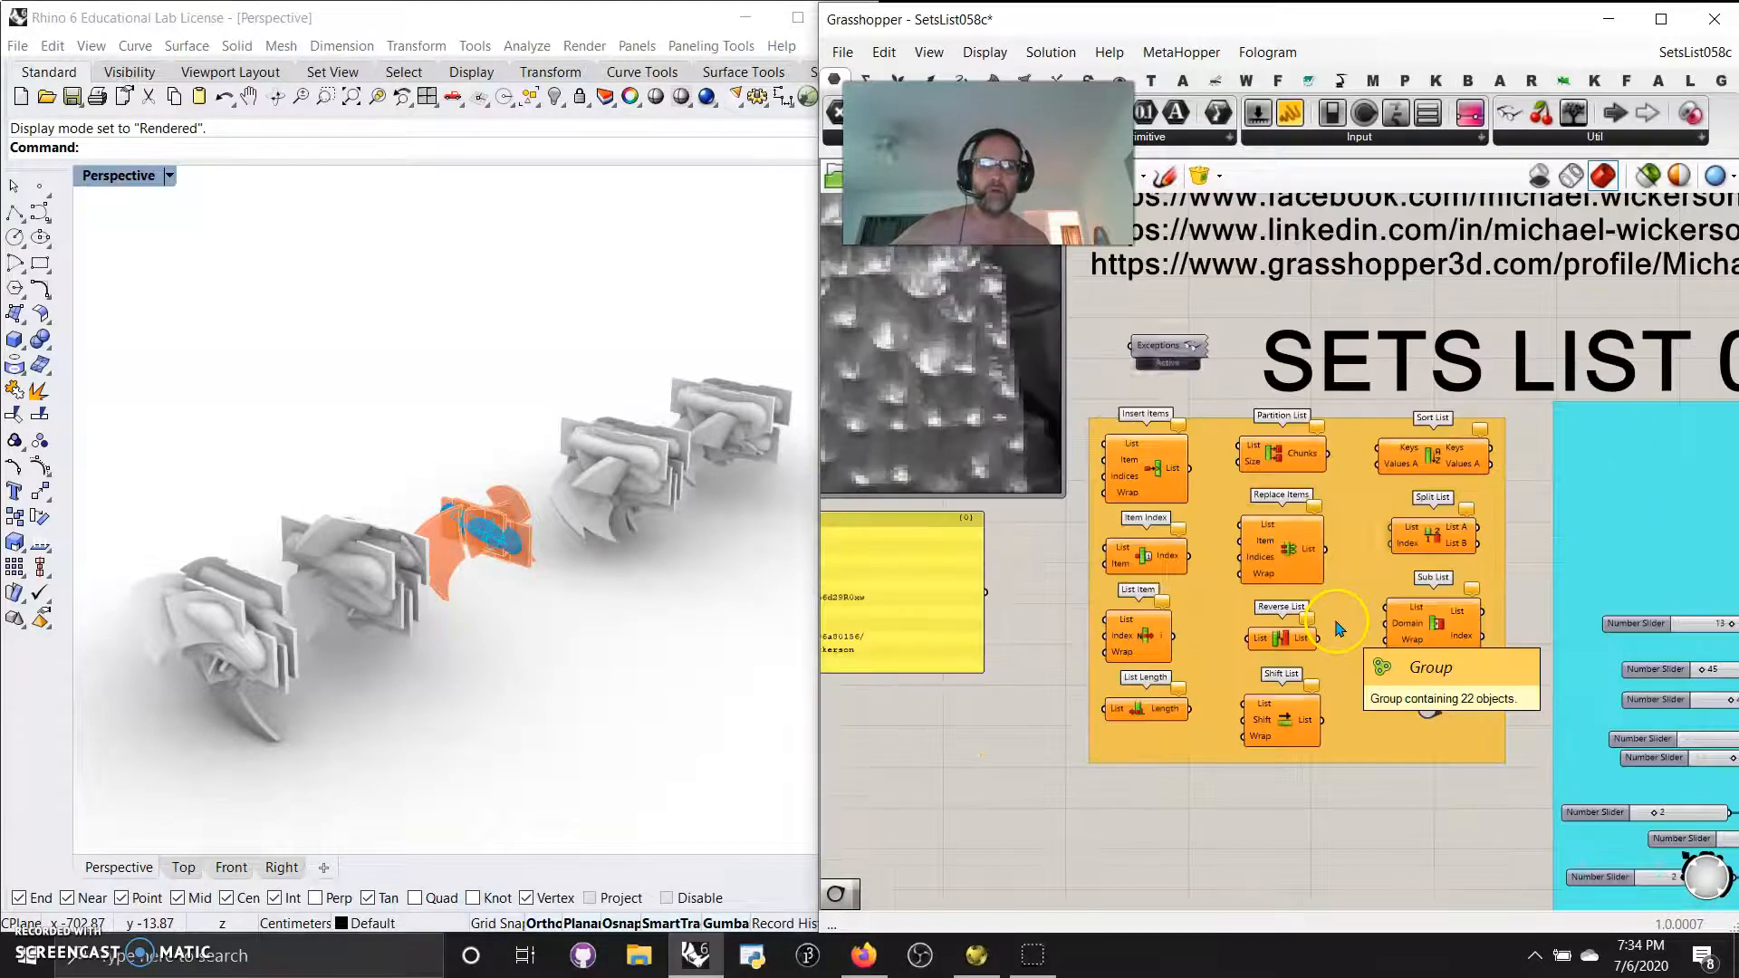
pyautogui.scroll(5, 1165, 525)
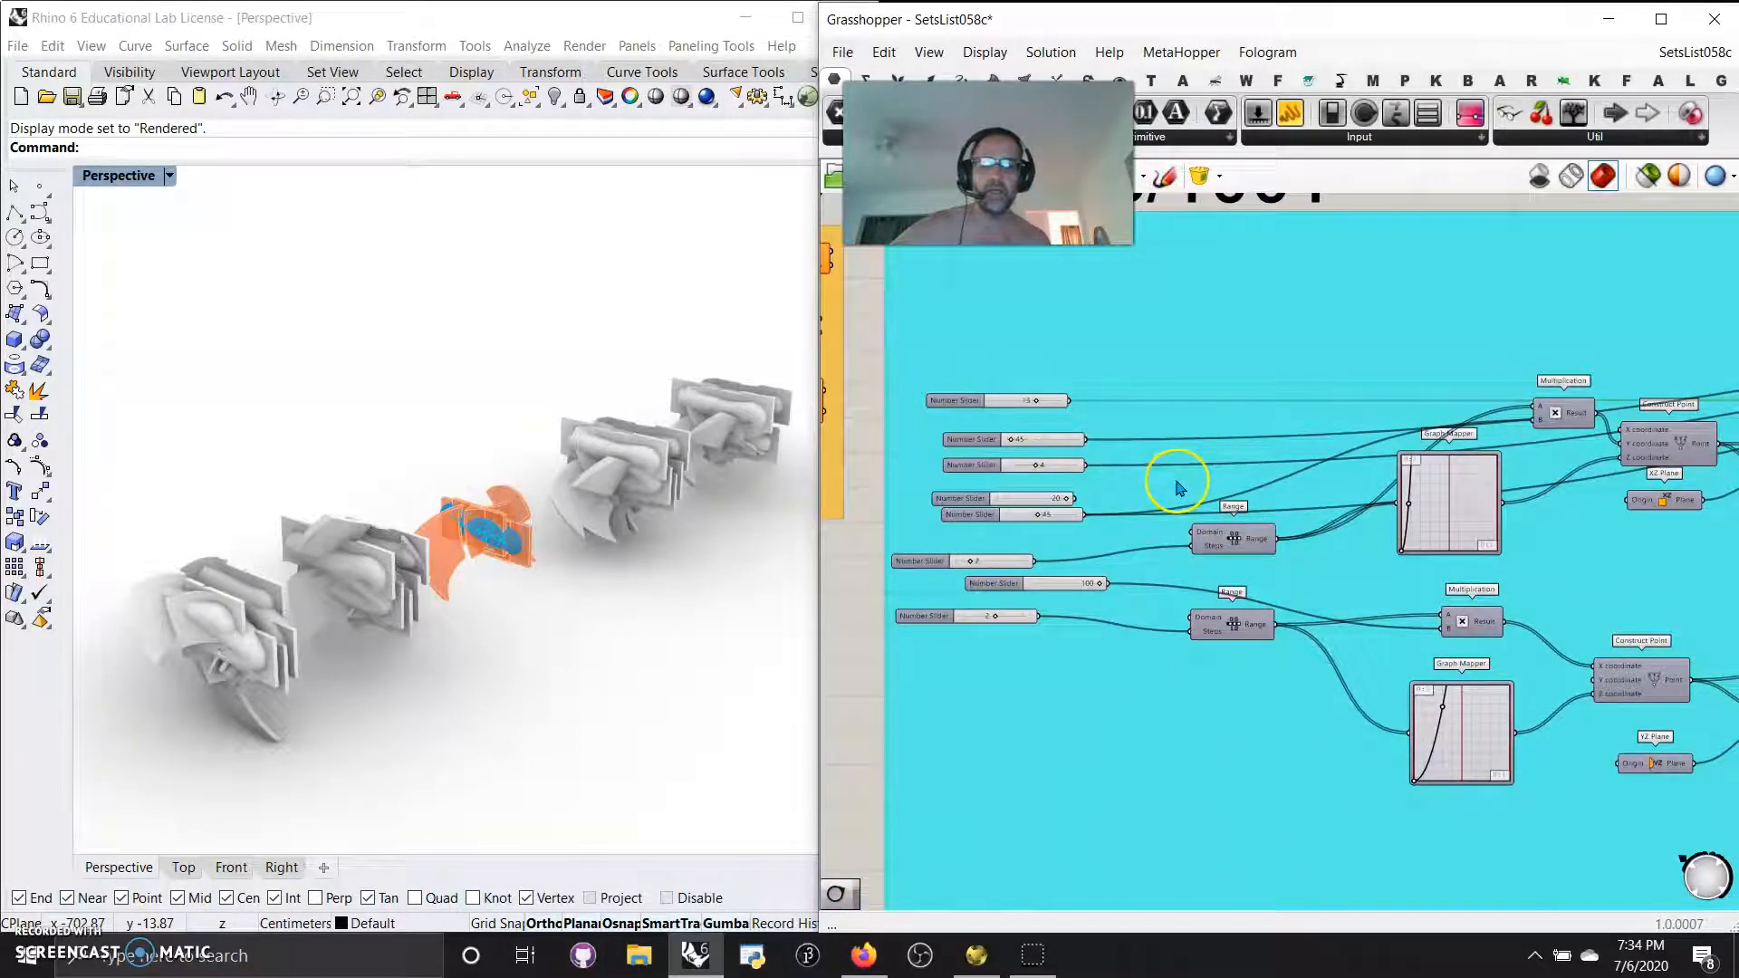
pyautogui.moveTo(1224, 502); pyautogui.dragTo(1207, 442, button='right')
pyautogui.scroll(-1, 1175, 447)
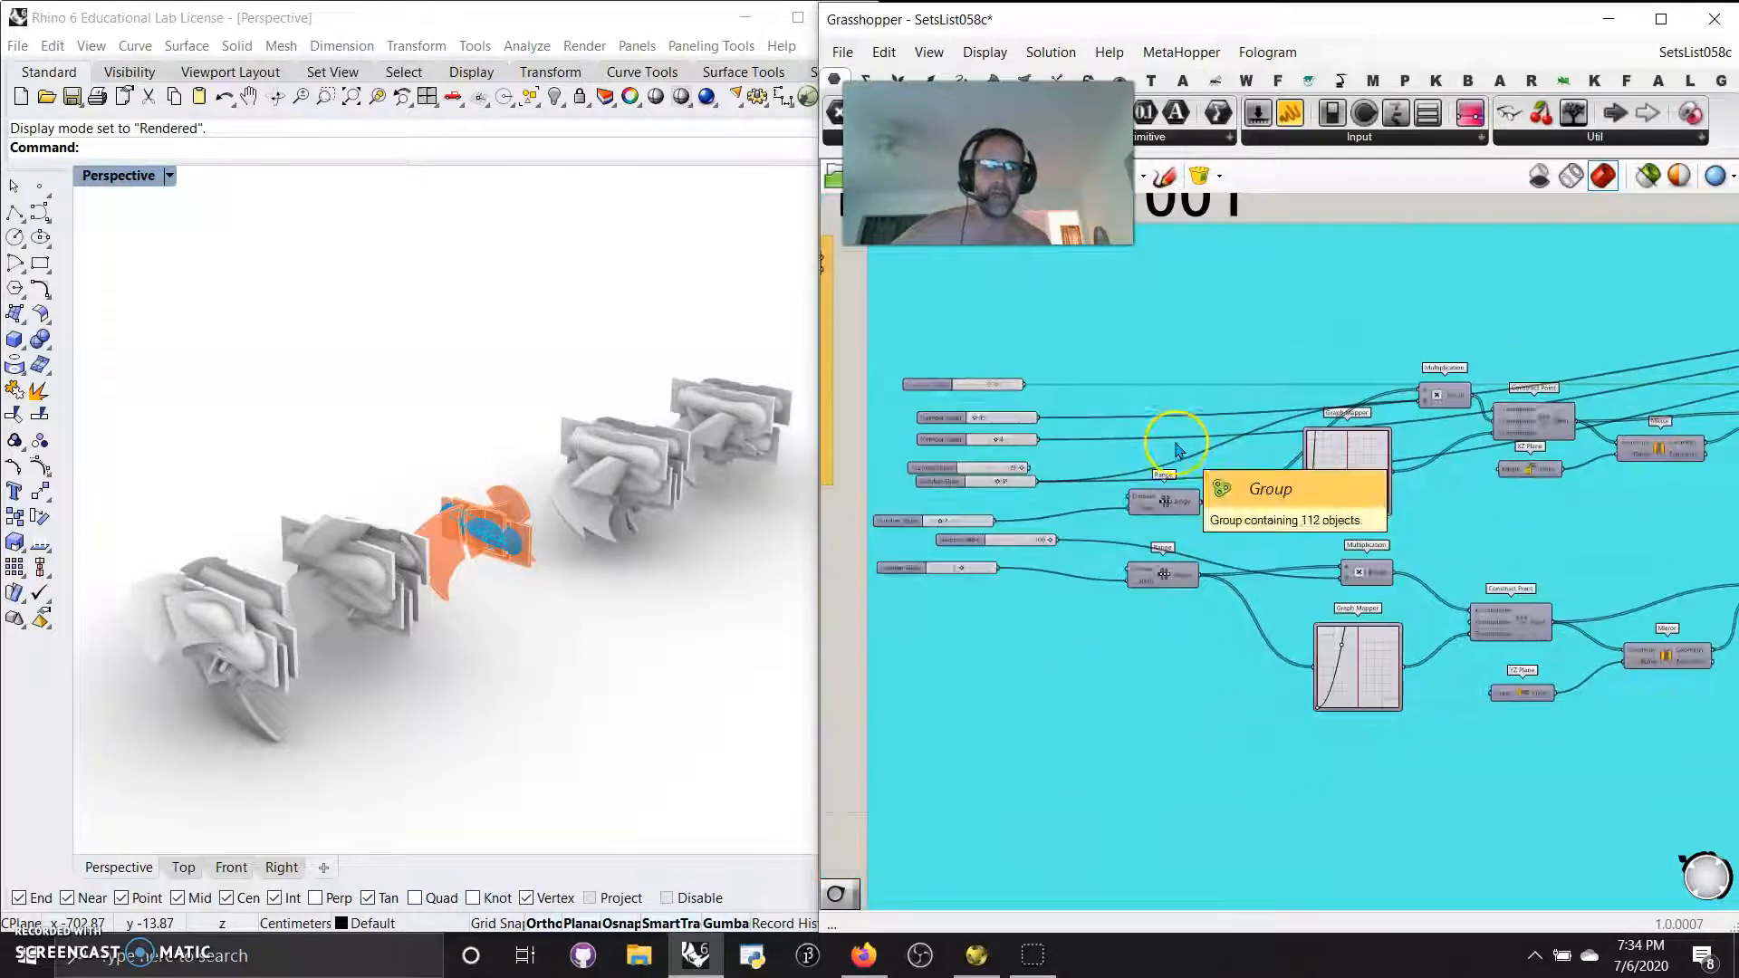
pyautogui.moveTo(1247, 541); pyautogui.dragTo(1060, 516, button='right')
pyautogui.scroll(2, 1311, 436)
pyautogui.moveTo(1328, 578); pyautogui.dragTo(1142, 573, button='right')
# Step: Limit the preview to selected components and isolate the points of the upper Construct Point component
pyautogui.click(1157, 688)
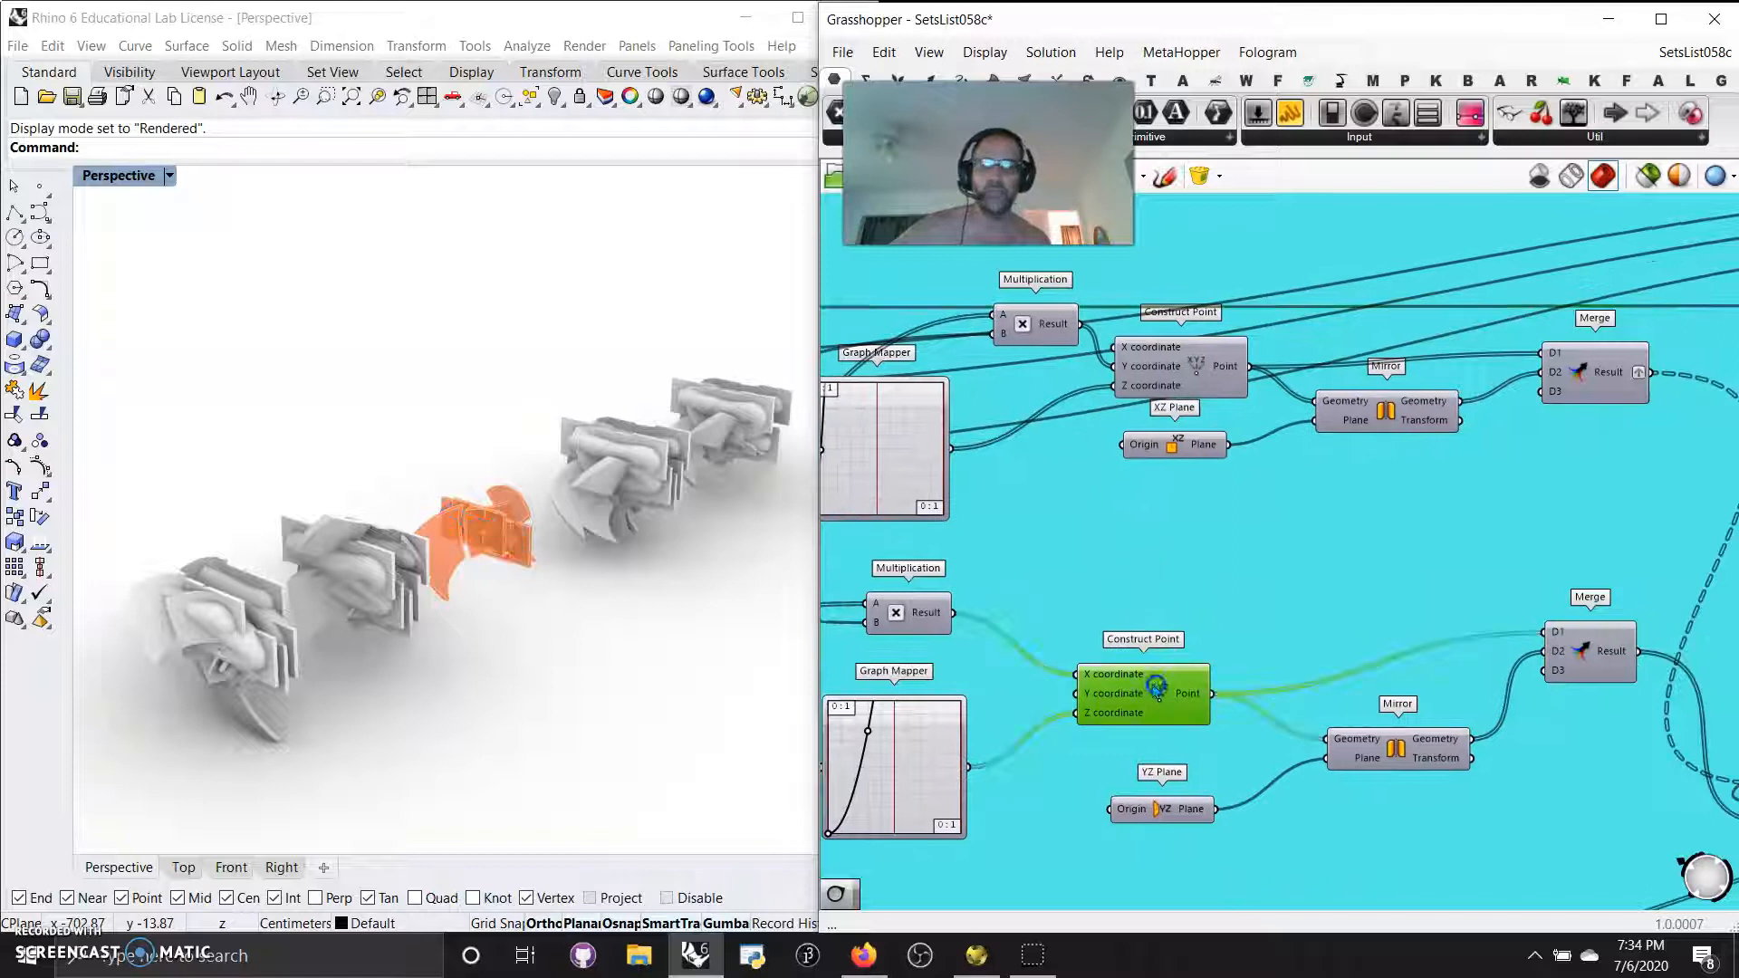
pyautogui.click(1202, 383)
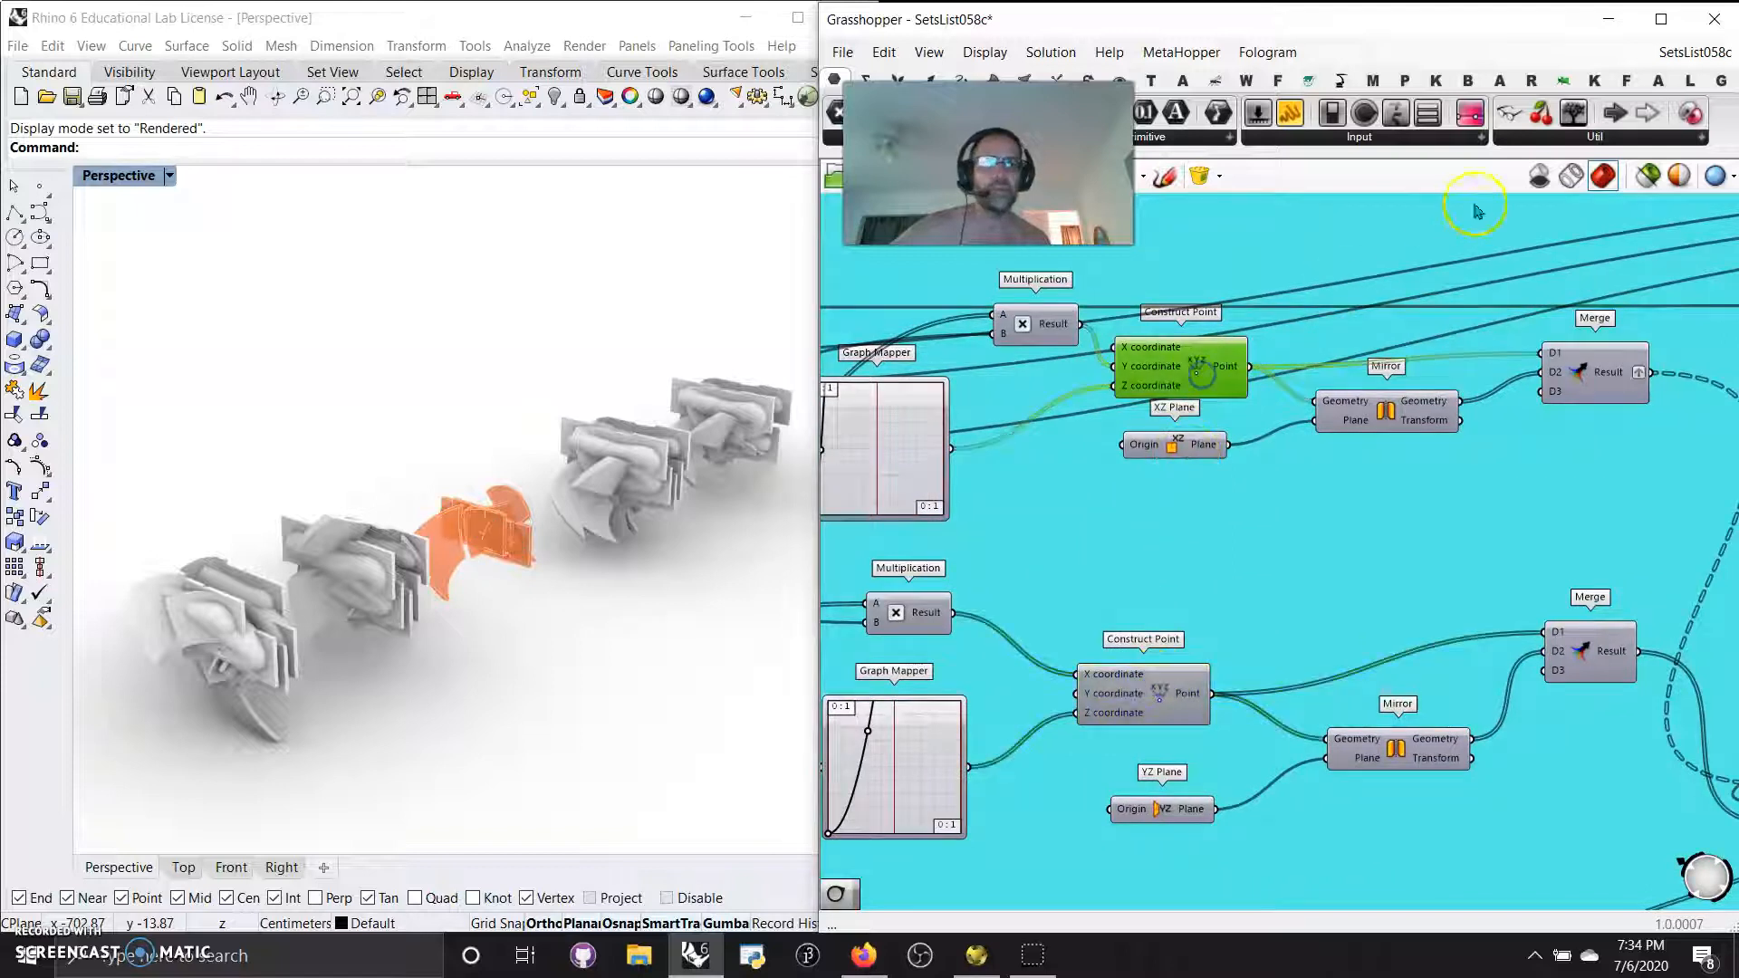
pyautogui.click(1643, 181)
pyautogui.scroll(6, 498, 552)
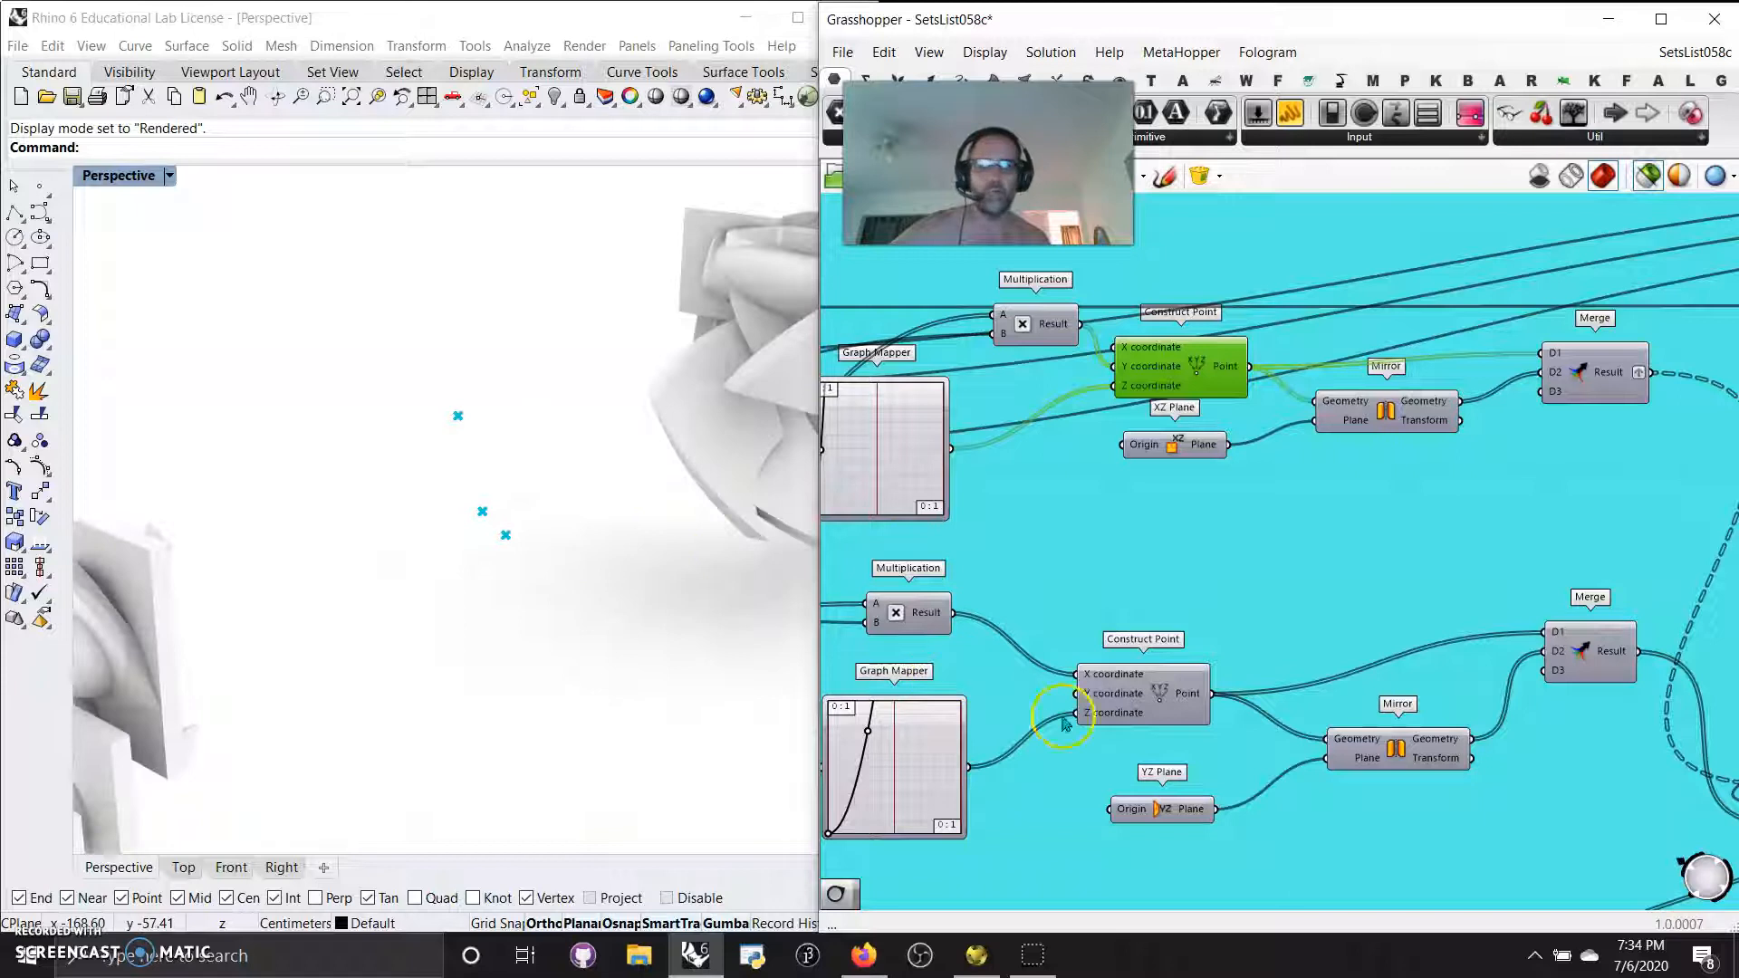
# Step: Preview the lower Construct Point, both Mirror components and both Merge components one at a time
pyautogui.click(1137, 693)
pyautogui.click(1375, 759)
pyautogui.click(1386, 412)
pyautogui.click(1599, 378)
pyautogui.click(1592, 666)
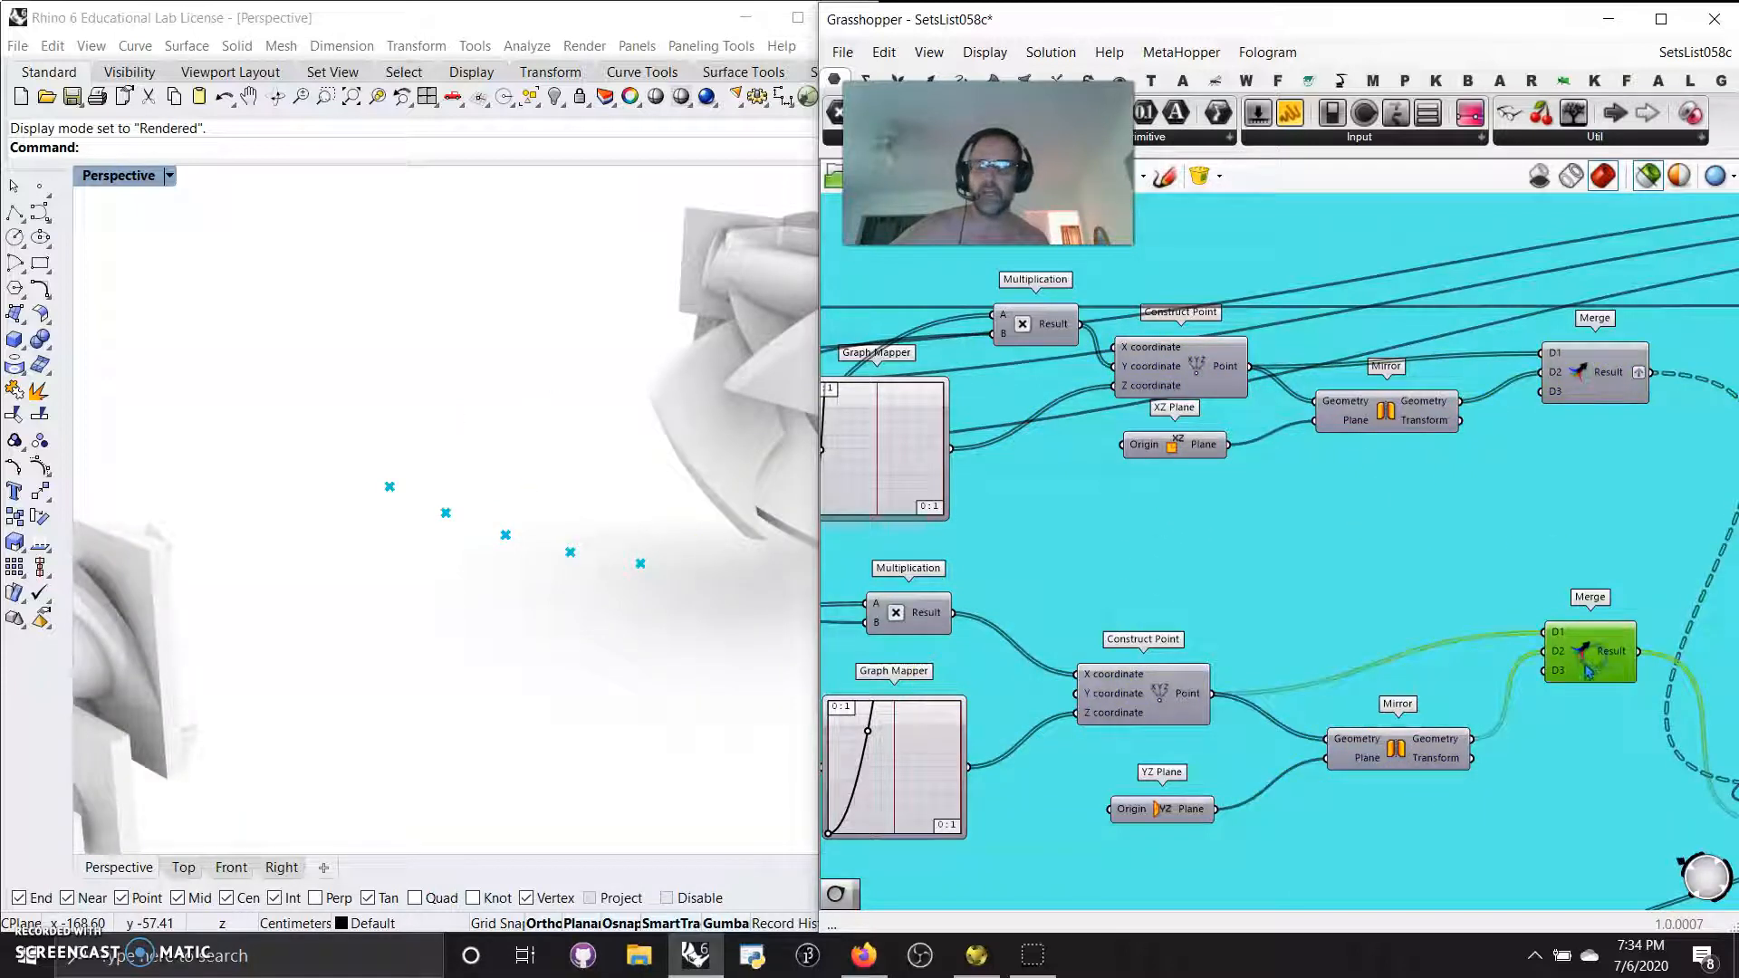
# Step: Preview the Orient component's points and inspect the values of its Geometry output
pyautogui.moveTo(512, 667)
pyautogui.mouseDown(button='right')
pyautogui.moveTo(420, 683)
pyautogui.moveTo(531, 640)
pyautogui.mouseUp(button='right')
pyautogui.scroll(-2, 1336, 588)
pyautogui.moveTo(1335, 589); pyautogui.dragTo(1137, 562, button='right')
pyautogui.scroll(2, 1234, 633)
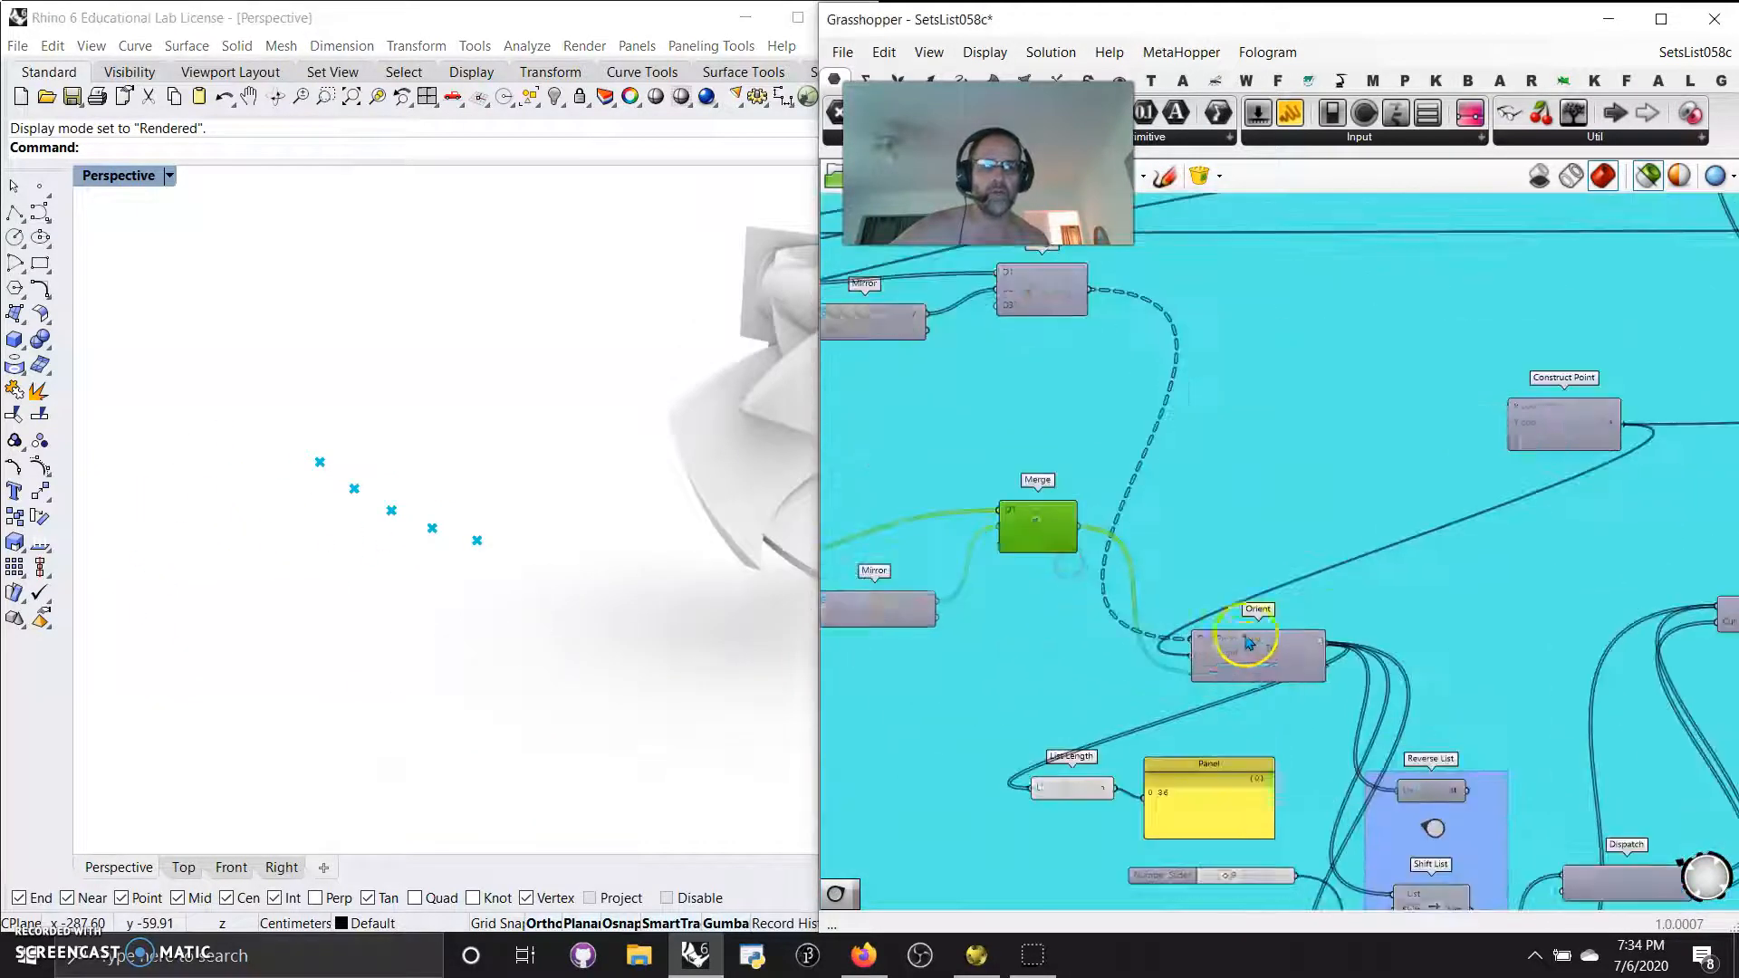
pyautogui.click(1245, 656)
pyautogui.moveTo(192, 640); pyautogui.dragTo(241, 601, button='right')
pyautogui.moveTo(1050, 634); pyautogui.dragTo(961, 465, button='right')
pyautogui.moveTo(1172, 435)
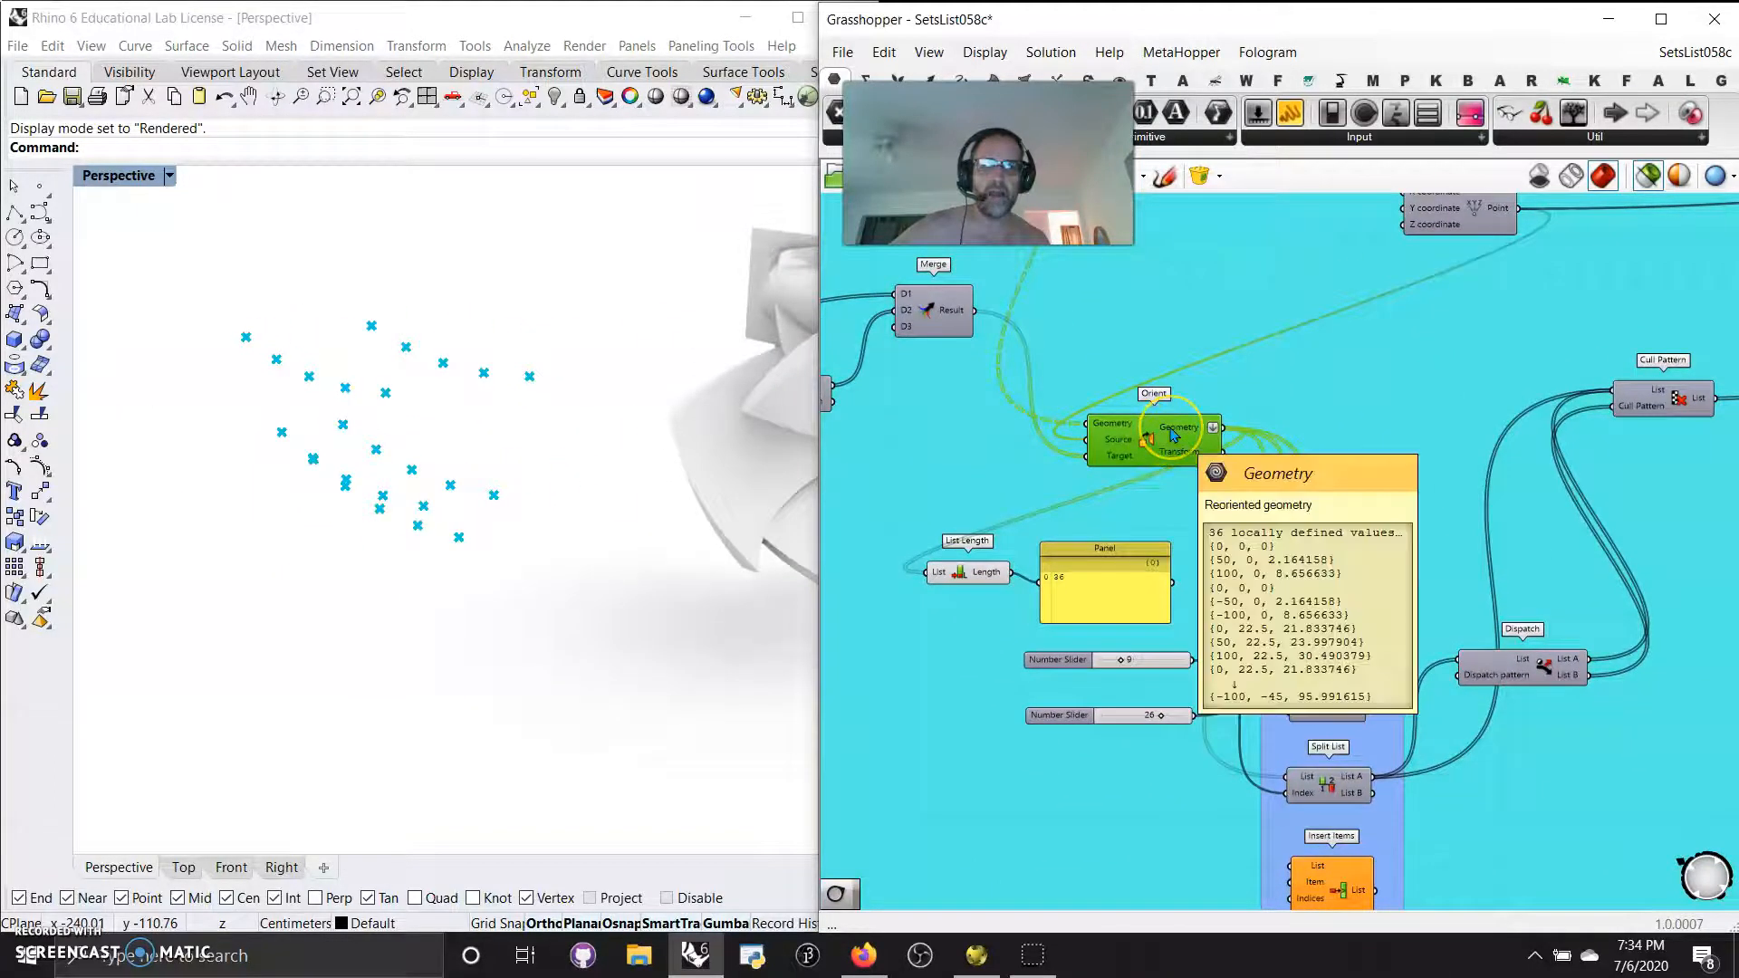
# Step: Check the List Length panel against the oriented points in the Perspective viewport
pyautogui.click(1058, 576)
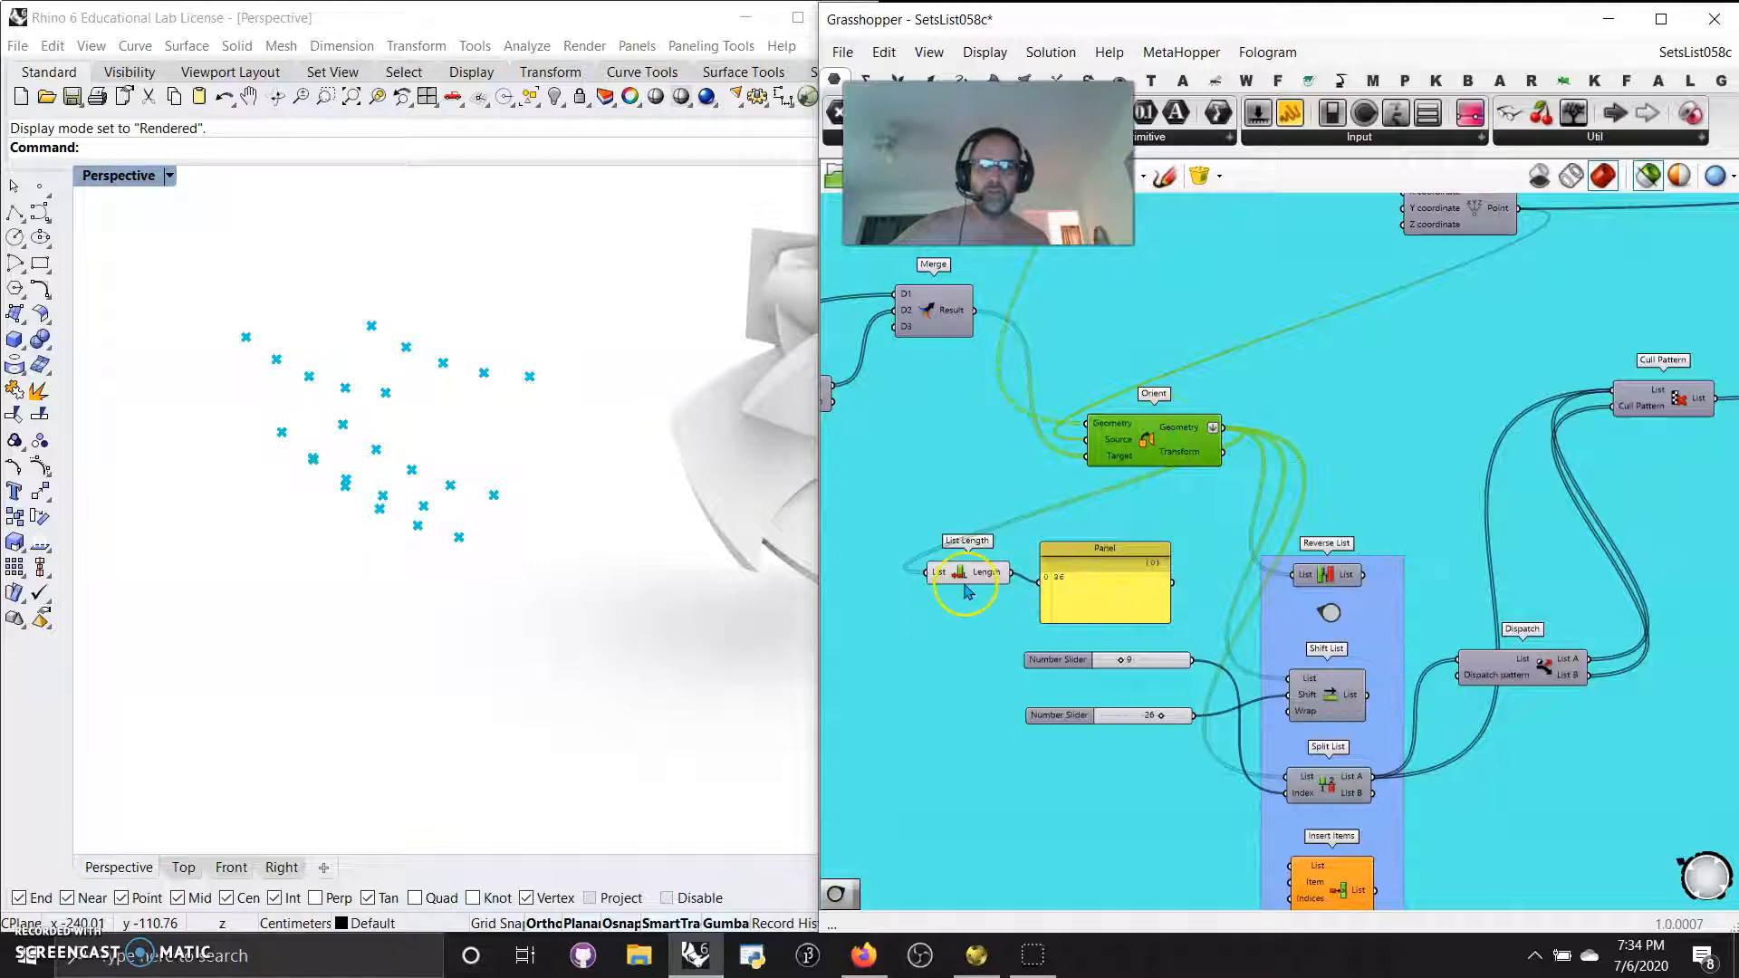
pyautogui.click(506, 564)
pyautogui.moveTo(506, 564); pyautogui.dragTo(432, 552, button='right')
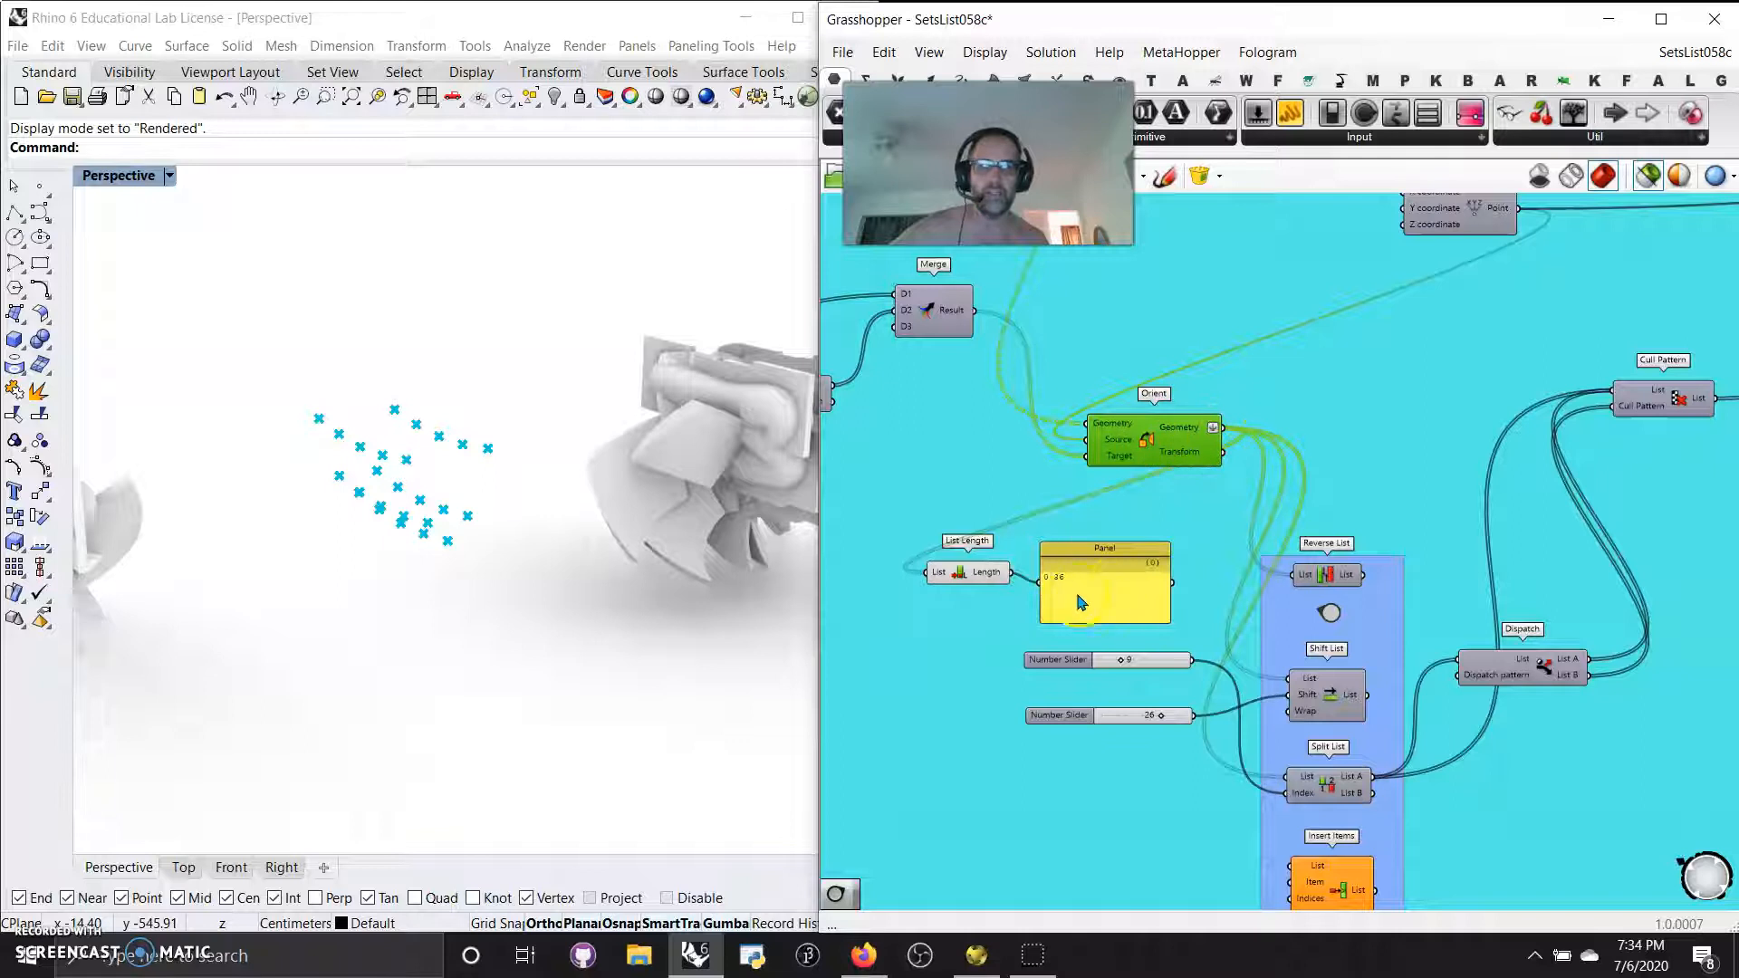
# Step: Connect Orient's Geometry output to Cull Pattern's List input and turn off the selected-only preview
pyautogui.scroll(3, 1075, 590)
pyautogui.scroll(-3, 1073, 594)
pyautogui.moveTo(1433, 438); pyautogui.dragTo(1600, 395)
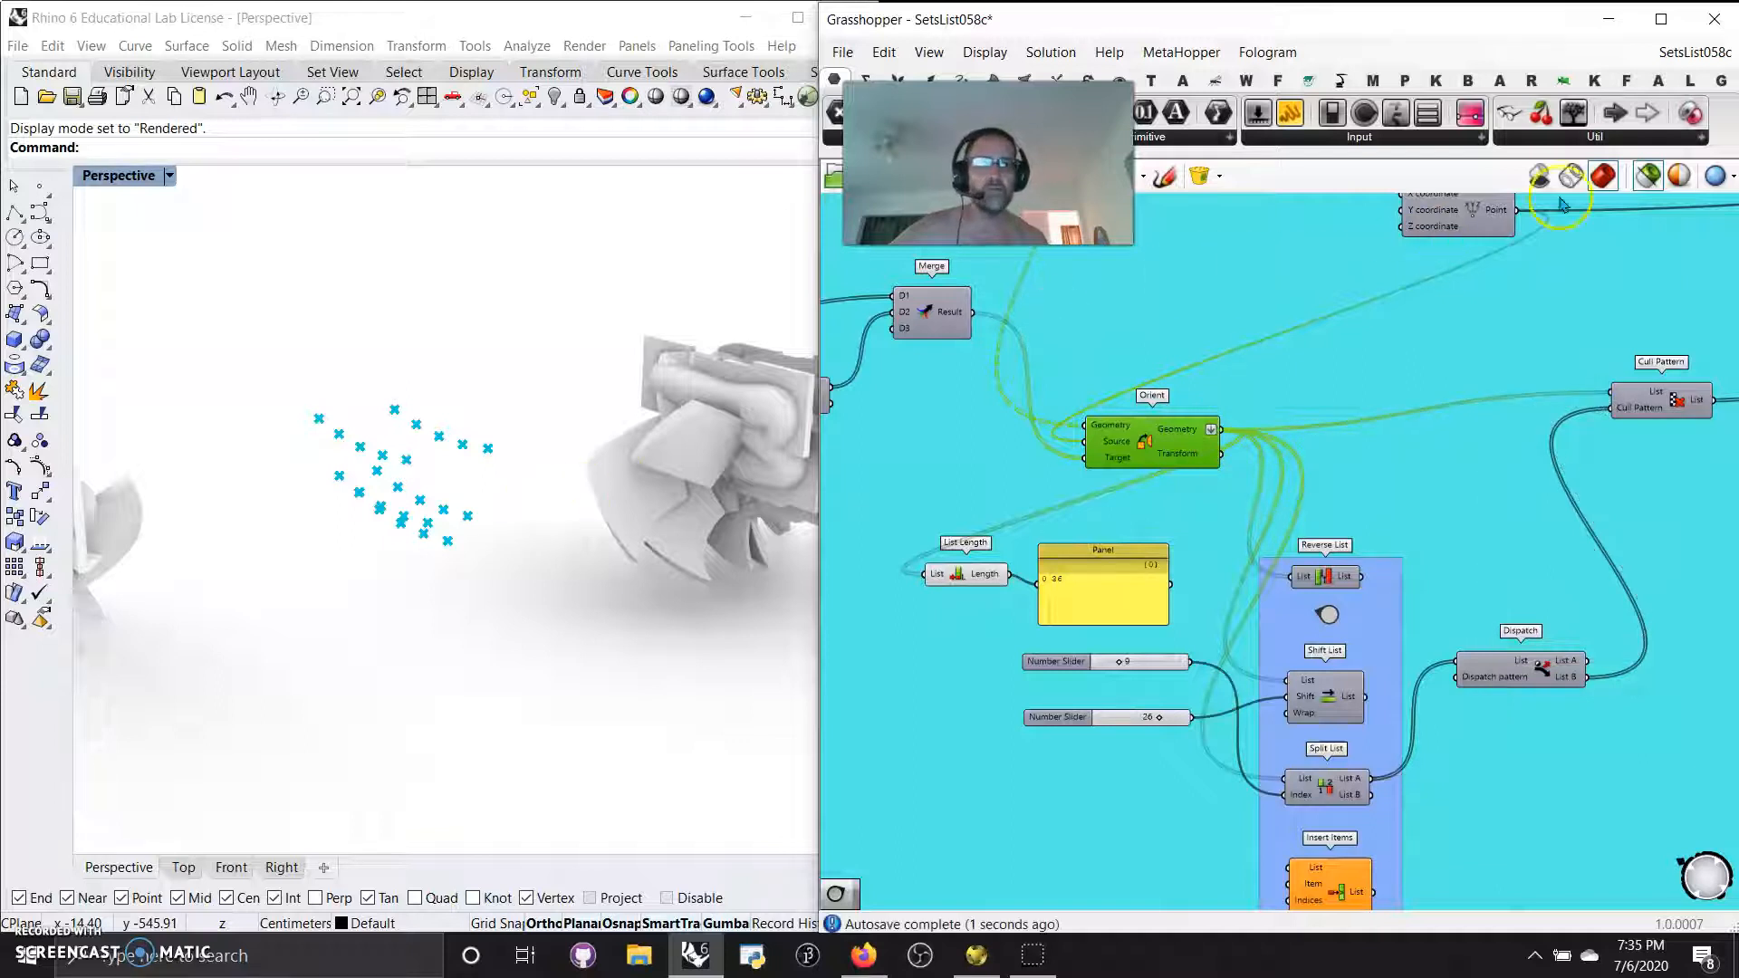
pyautogui.click(1647, 178)
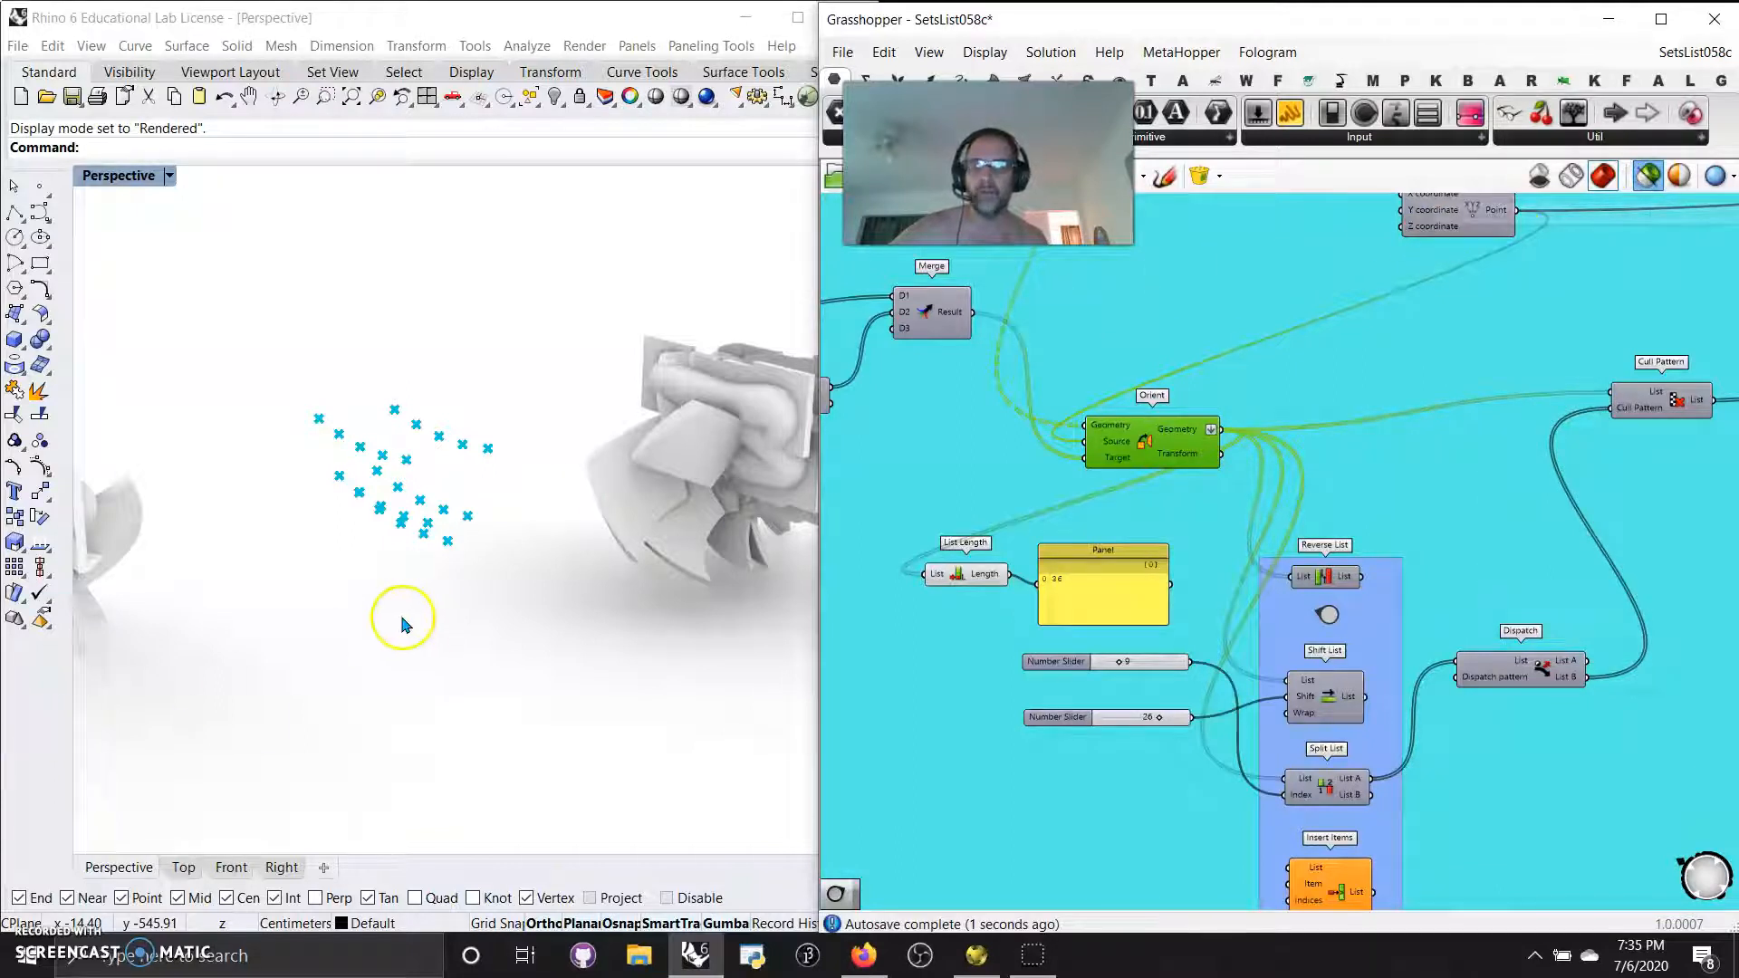
pyautogui.moveTo(401, 686); pyautogui.dragTo(396, 693, button='right')
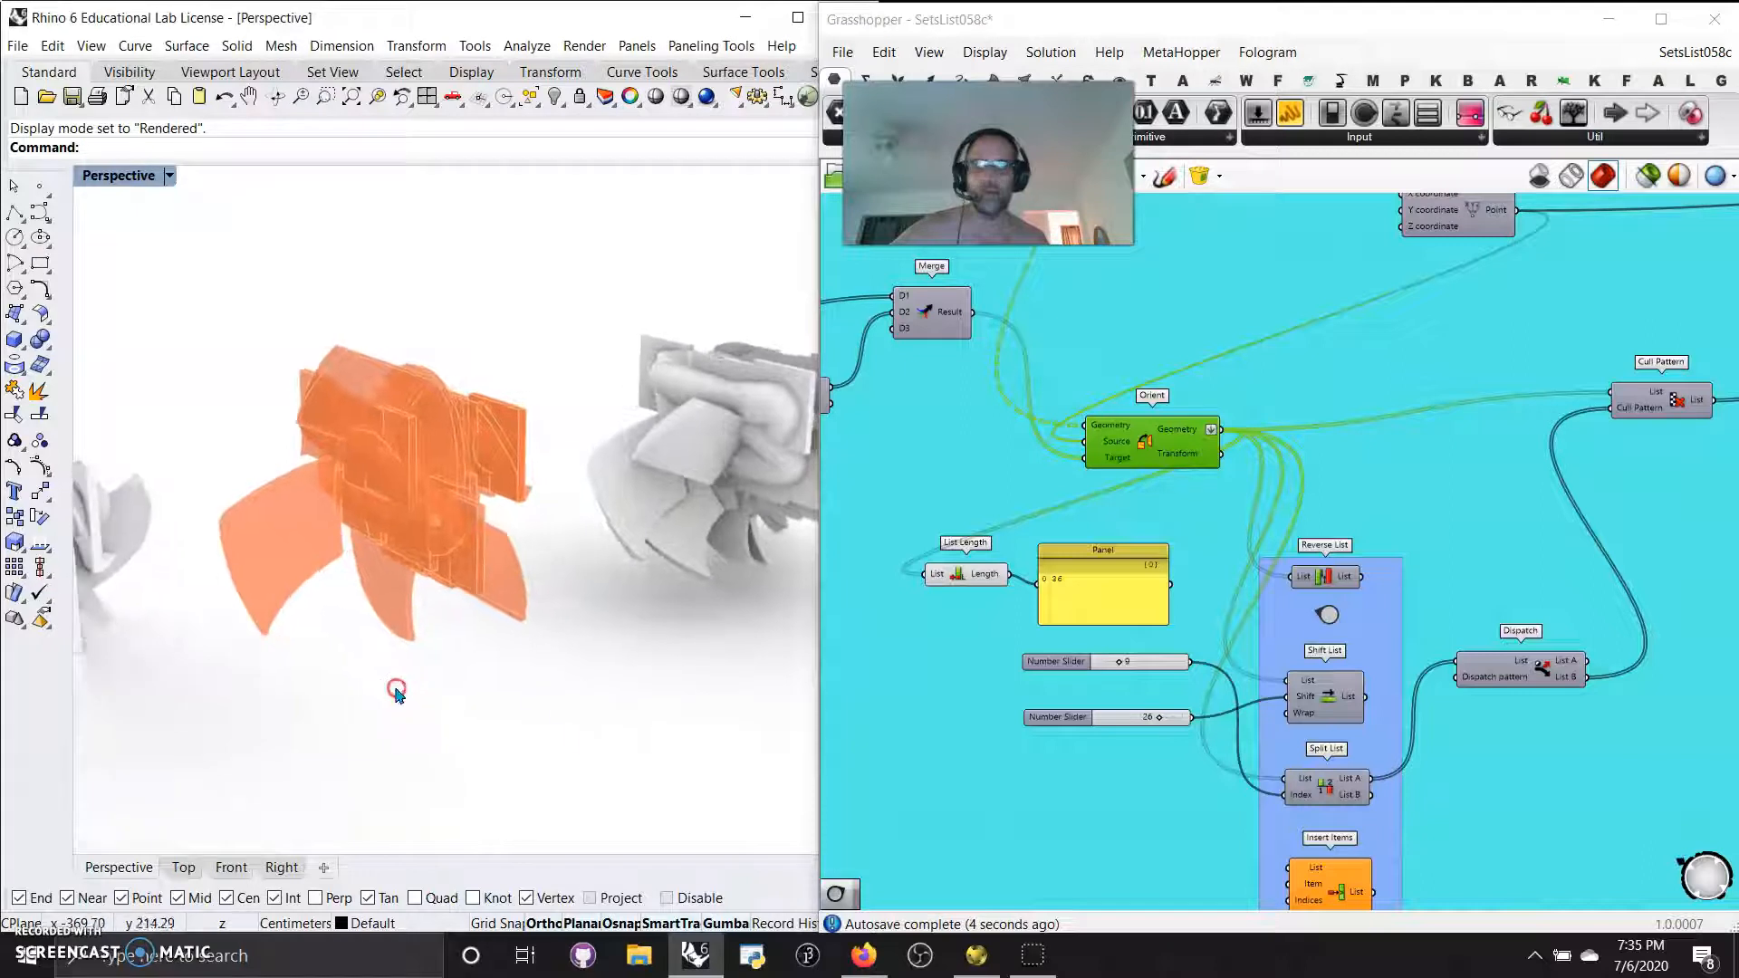
# Step: Connect the Reverse List output to Cull Pattern's List input in place of the direct Orient connection
pyautogui.moveTo(1365, 572); pyautogui.dragTo(1603, 407)
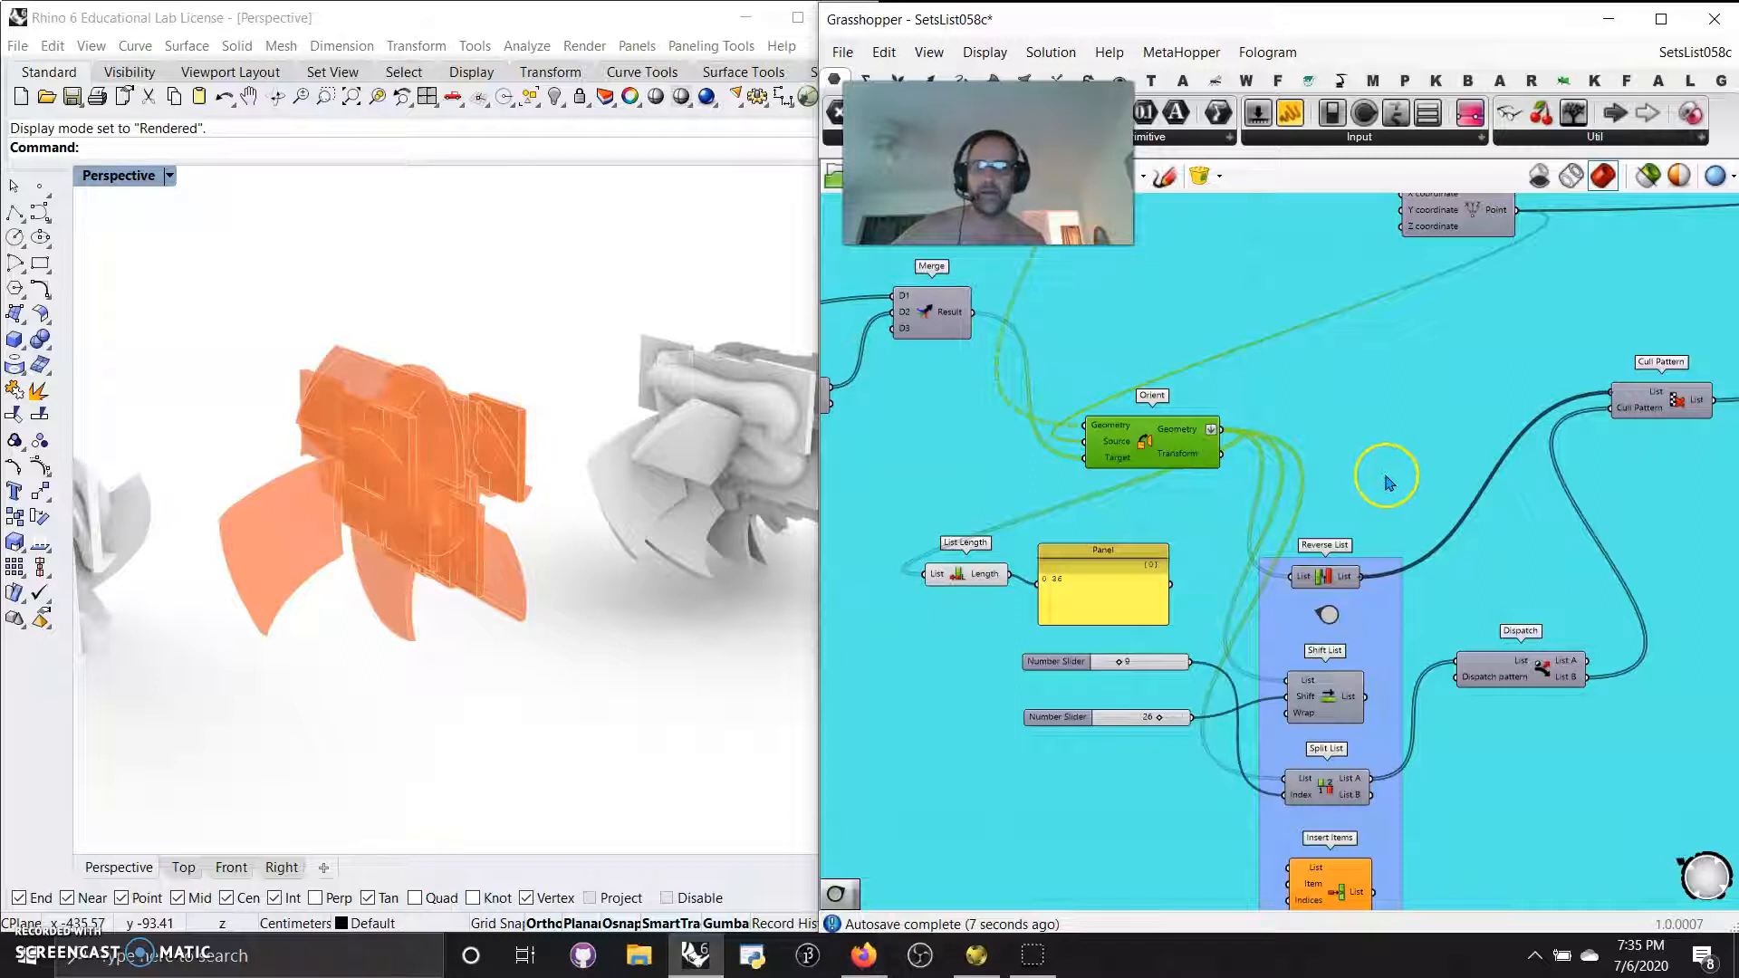
pyautogui.scroll(-5, 1388, 482)
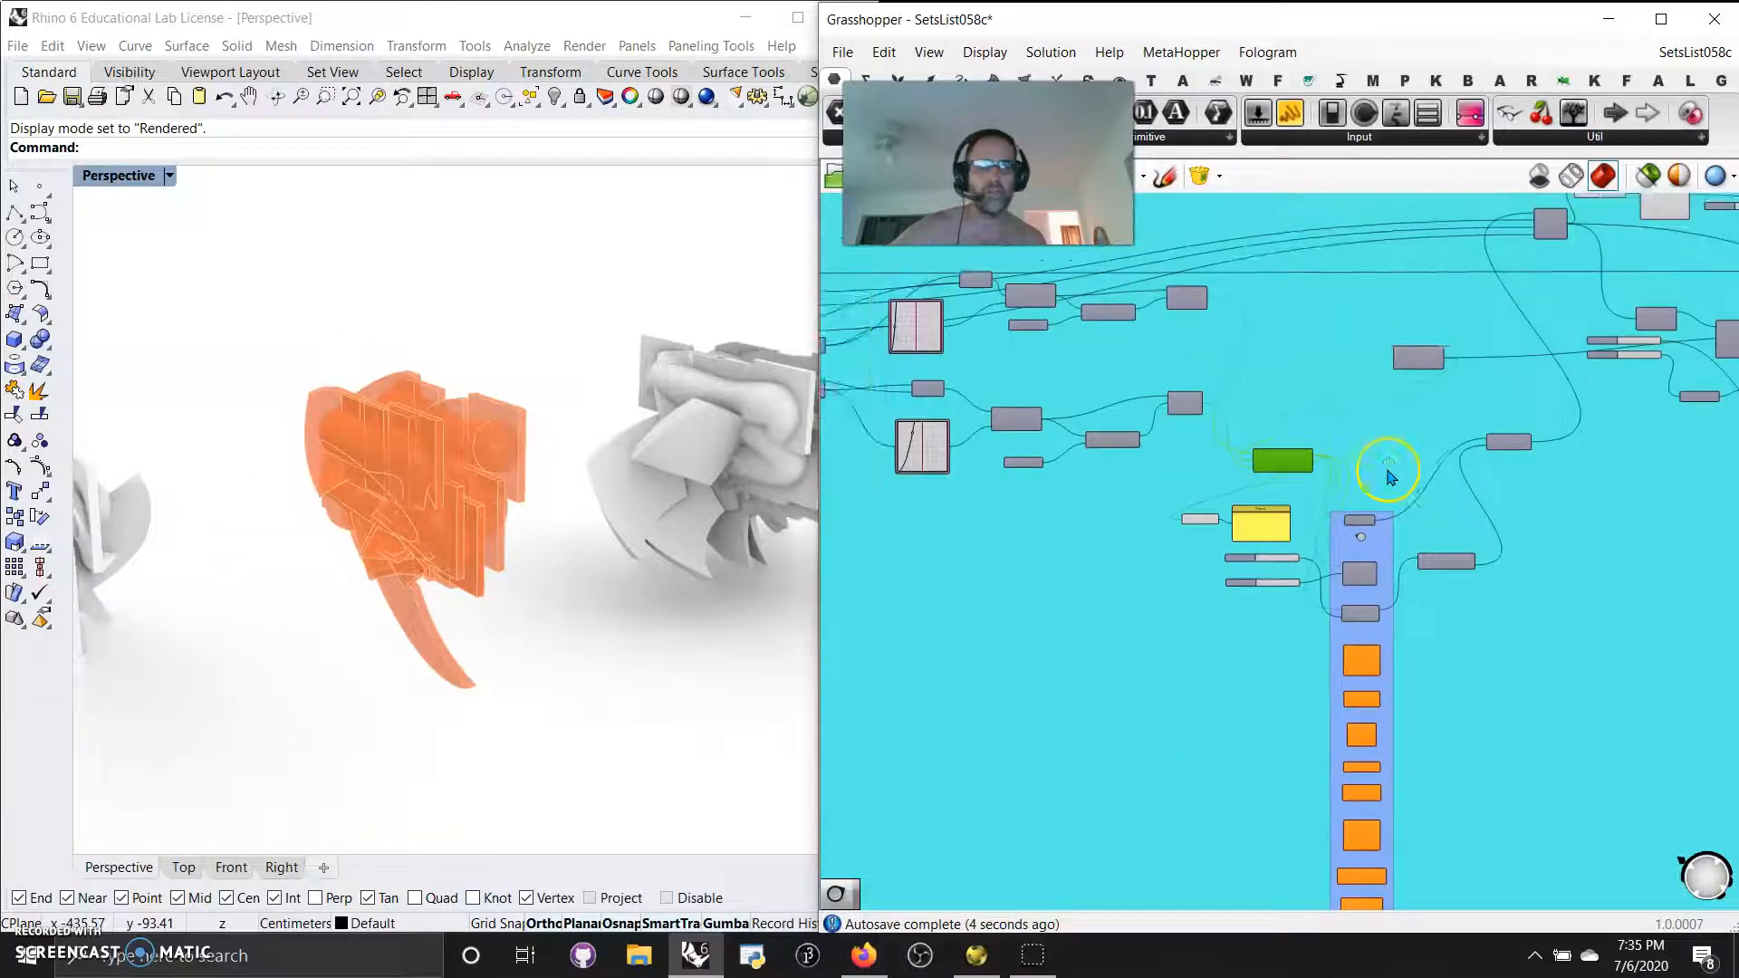
pyautogui.moveTo(1385, 458); pyautogui.dragTo(1018, 615, button='right')
pyautogui.scroll(5, 1113, 516)
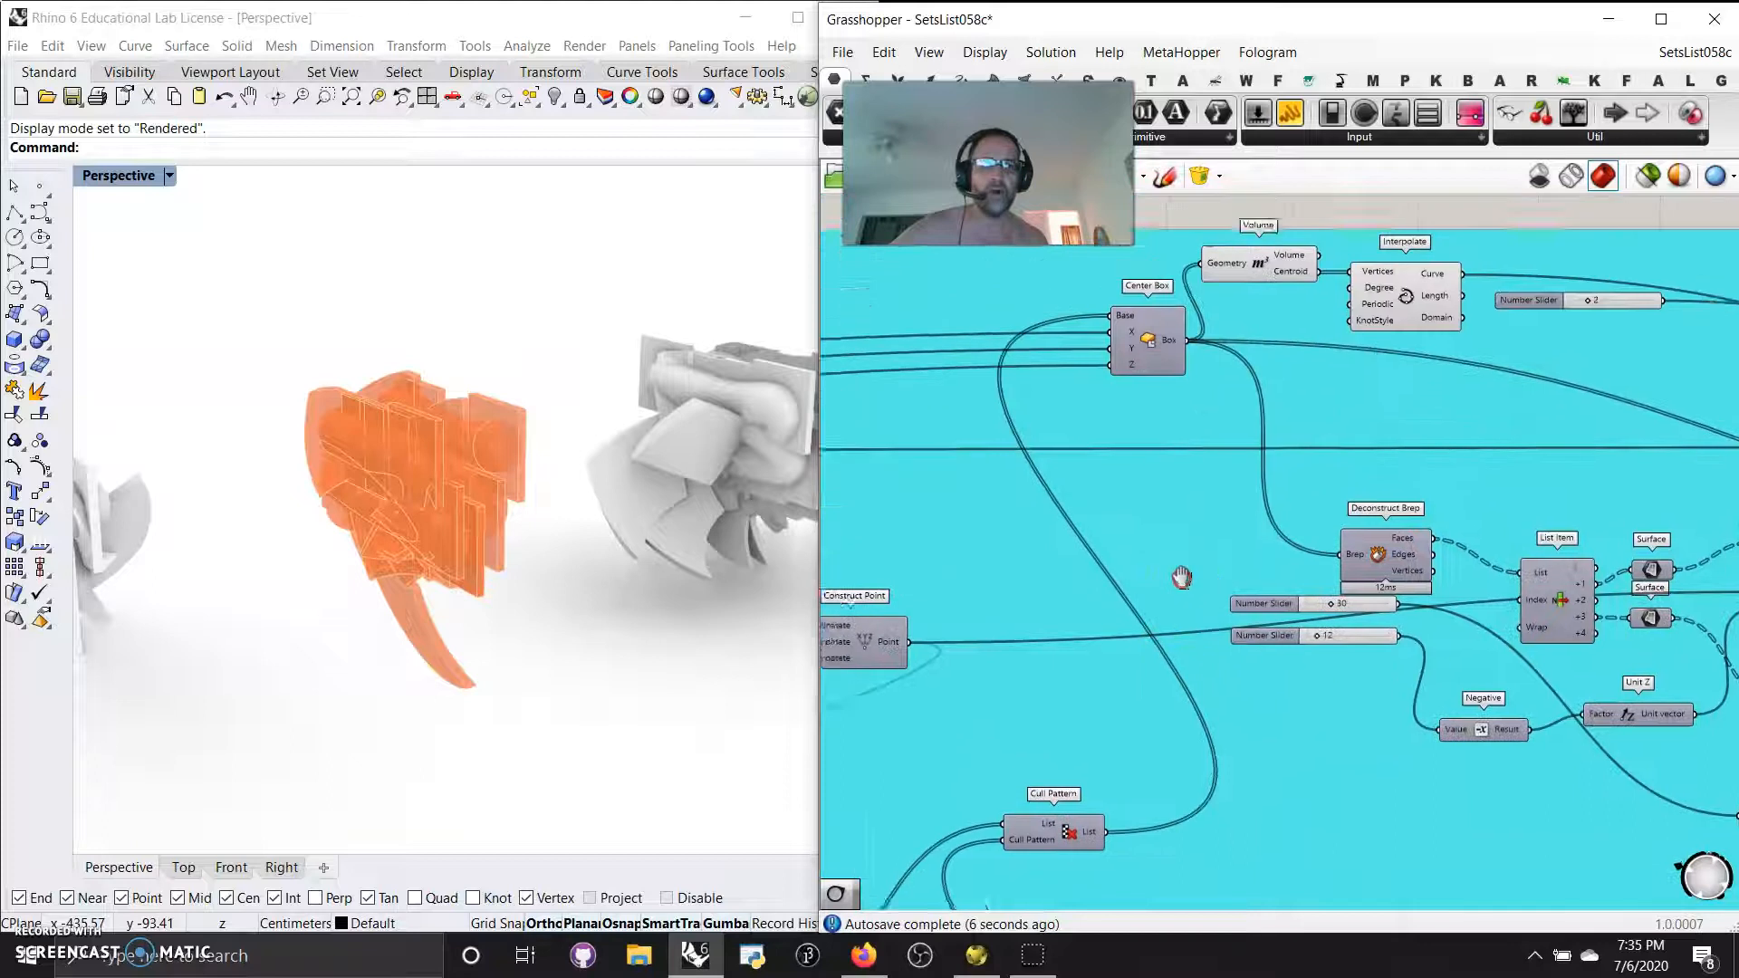
# Step: Trace the Deconstruct Brep to Bend Deform branch and turn off the preview of the Volume and Interpolate components
pyautogui.moveTo(1189, 628); pyautogui.dragTo(882, 370, button='right')
pyautogui.click(953, 373)
pyautogui.moveTo(1389, 702); pyautogui.dragTo(1071, 714, button='right')
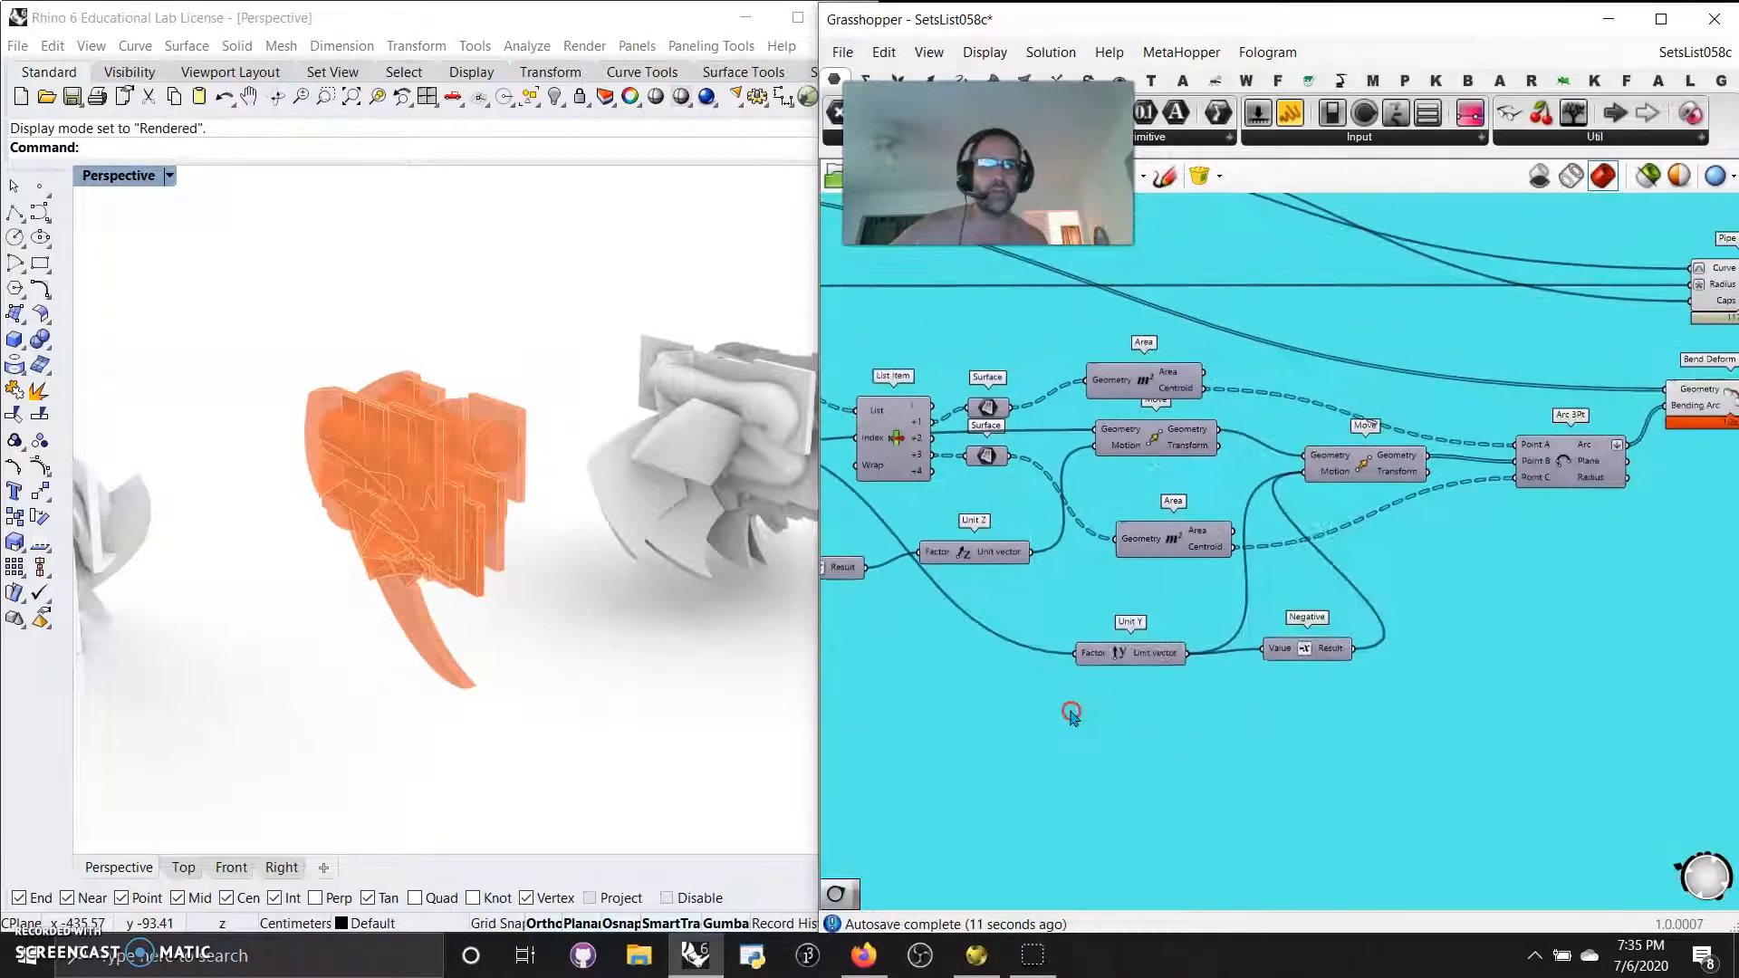
pyautogui.moveTo(1642, 527); pyautogui.dragTo(1489, 812, button='right')
pyautogui.moveTo(1102, 582); pyautogui.dragTo(1499, 562, button='right')
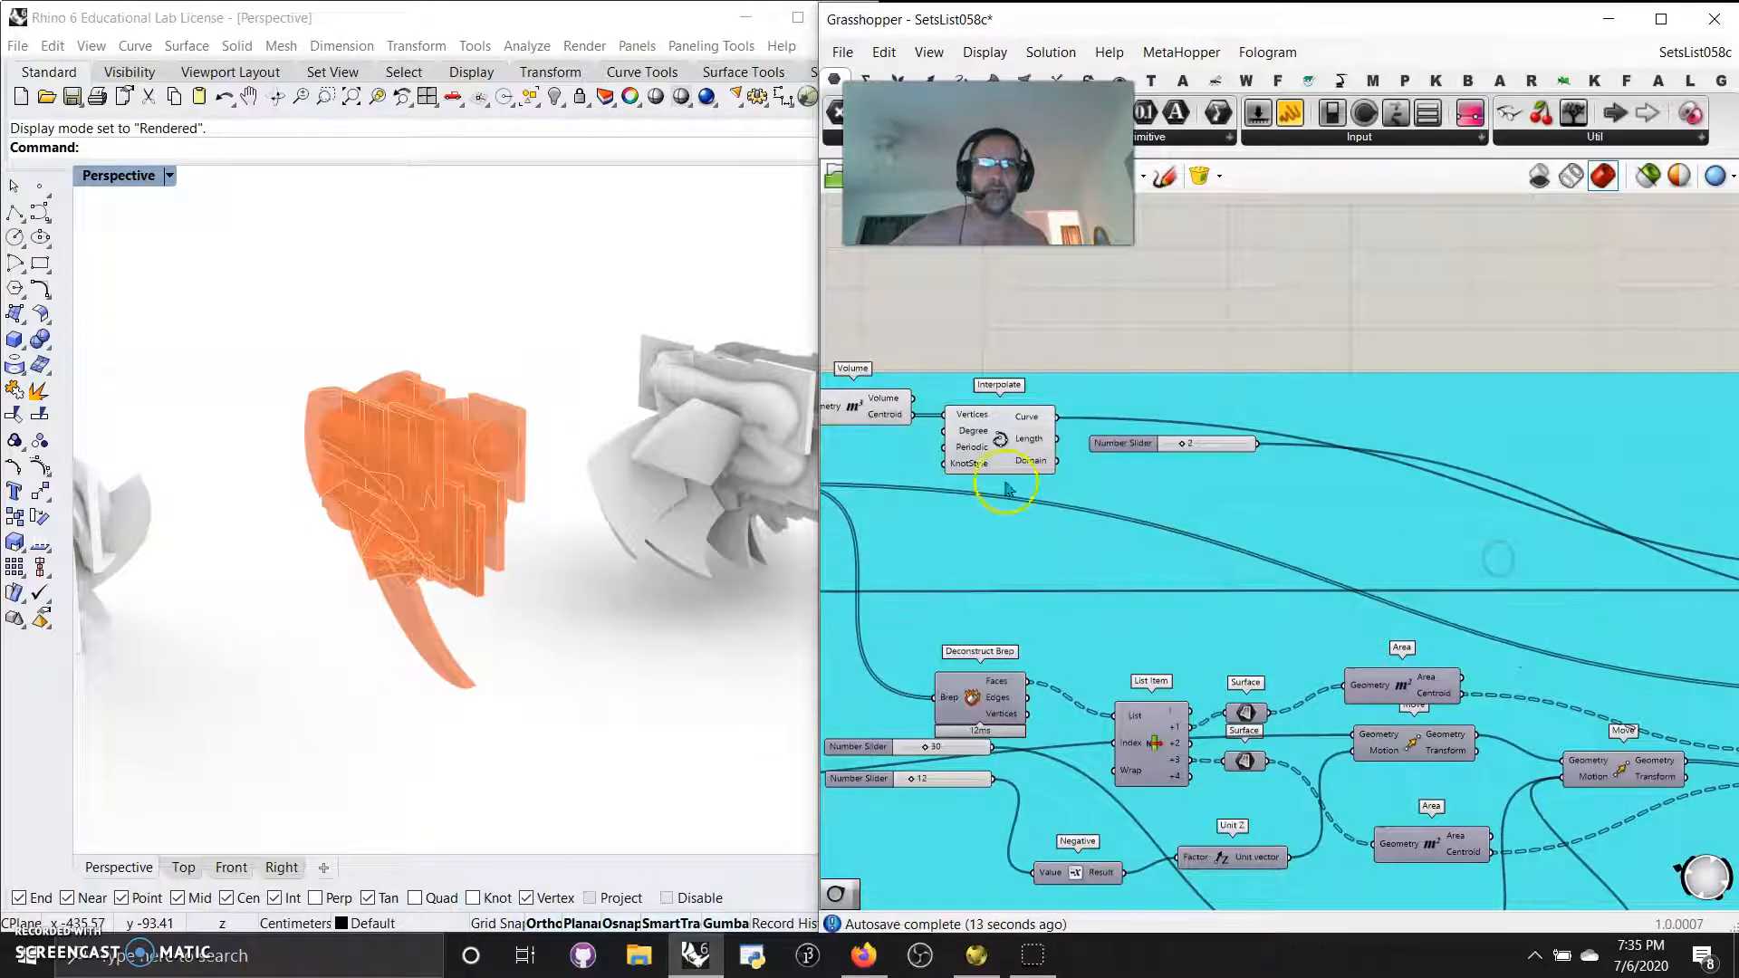
pyautogui.moveTo(1134, 559); pyautogui.dragTo(1414, 566, button='right')
pyautogui.moveTo(985, 331); pyautogui.dragTo(1554, 527)
pyautogui.rightClick(1489, 318)
pyautogui.click(1552, 365)
# Step: Highlight the Pipe and Bend Deform geometry in the model by selecting each component in turn
pyautogui.moveTo(1580, 498); pyautogui.dragTo(1253, 438, button='right')
pyautogui.moveTo(1582, 536); pyautogui.dragTo(1270, 489, button='right')
pyautogui.scroll(-2, 1478, 554)
pyautogui.click(1514, 478)
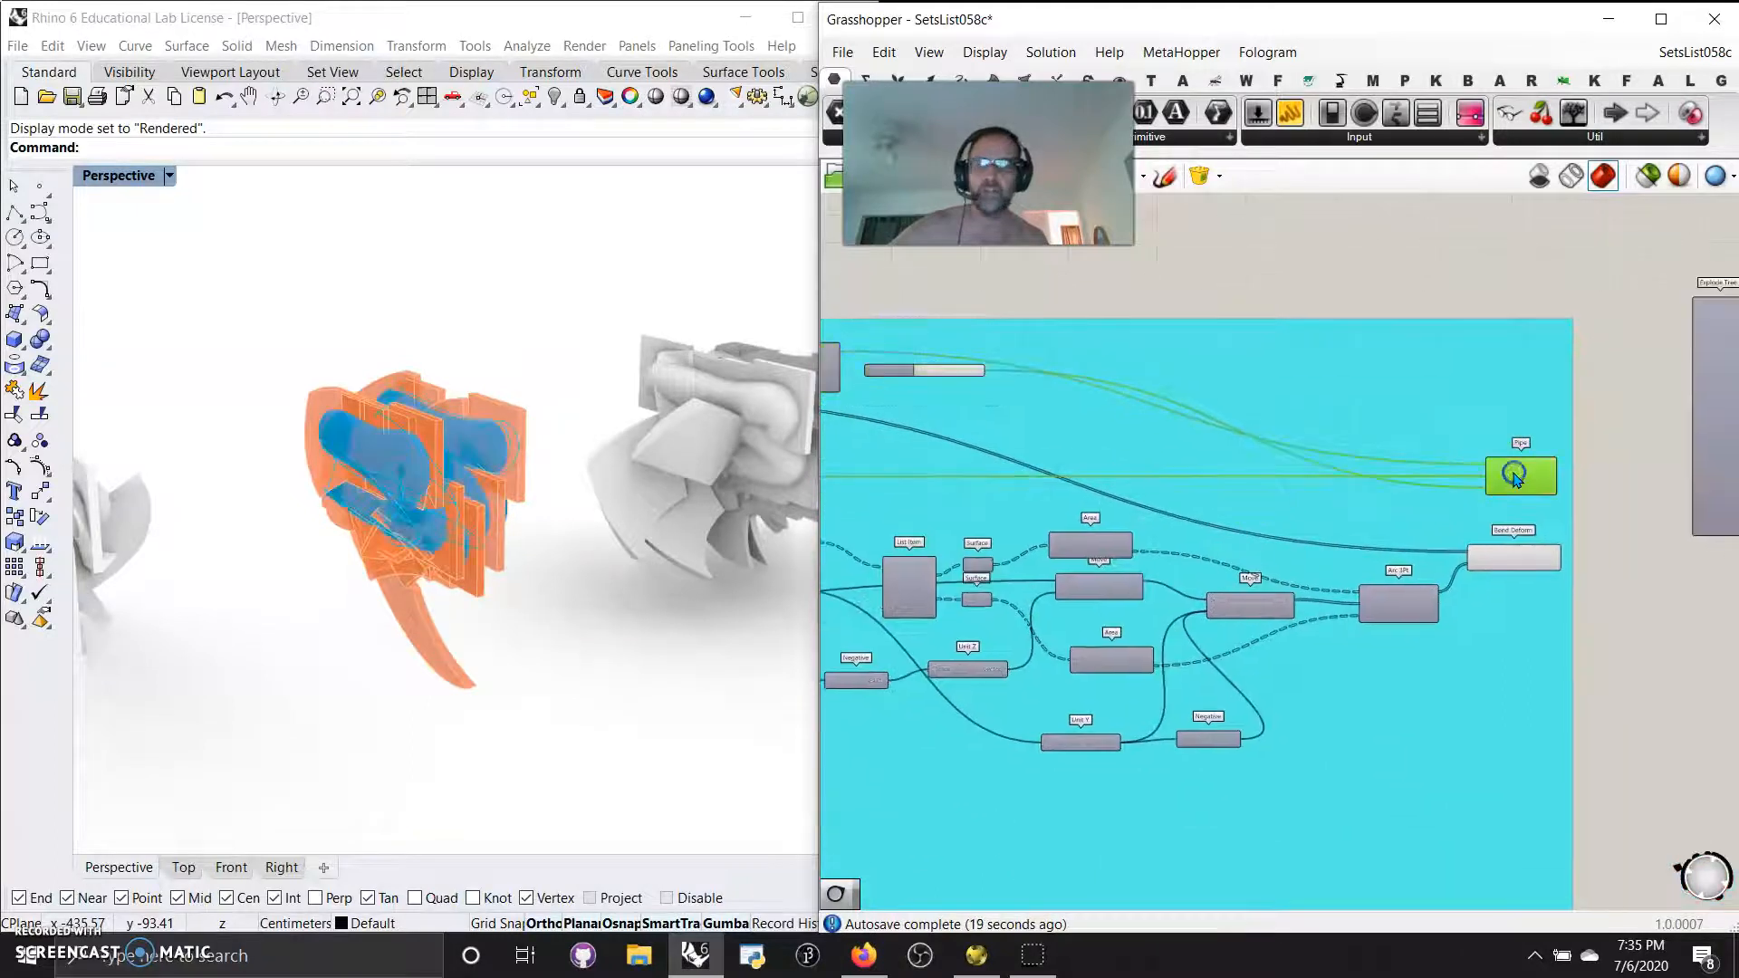
pyautogui.click(1525, 559)
pyautogui.click(1520, 477)
# Step: Connect the Shift List output to Cull Pattern's List input in place of the Reverse List connection
pyautogui.moveTo(876, 616); pyautogui.dragTo(1430, 509, button='right')
pyautogui.moveTo(1190, 598); pyautogui.dragTo(1451, 584, button='right')
pyautogui.moveTo(1091, 678); pyautogui.dragTo(1277, 257, button='right')
pyautogui.moveTo(1335, 407); pyautogui.dragTo(1270, 296, button='right')
pyautogui.scroll(6, 1270, 299)
pyautogui.moveTo(1460, 541); pyautogui.dragTo(1281, 505, button='right')
pyautogui.moveTo(1027, 583); pyautogui.dragTo(1079, 430, button='right')
pyautogui.scroll(-2, 1310, 562)
pyautogui.moveTo(1310, 561); pyautogui.dragTo(1186, 700, button='right')
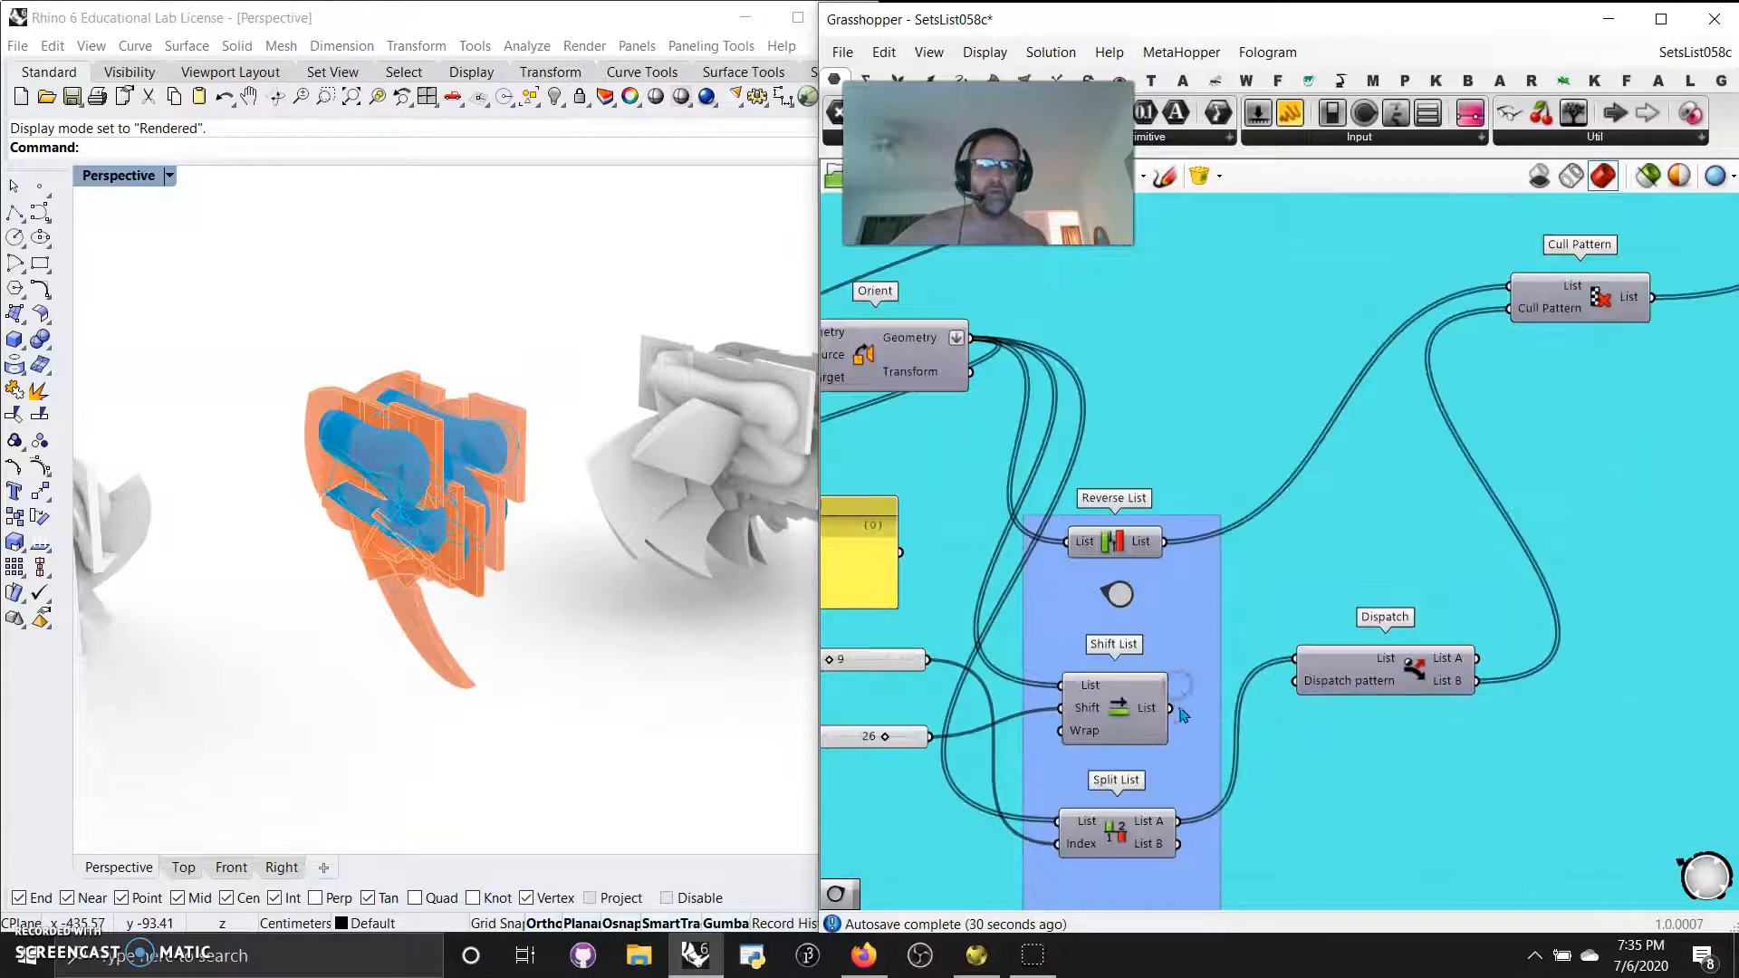
pyautogui.moveTo(1171, 709); pyautogui.dragTo(1504, 288)
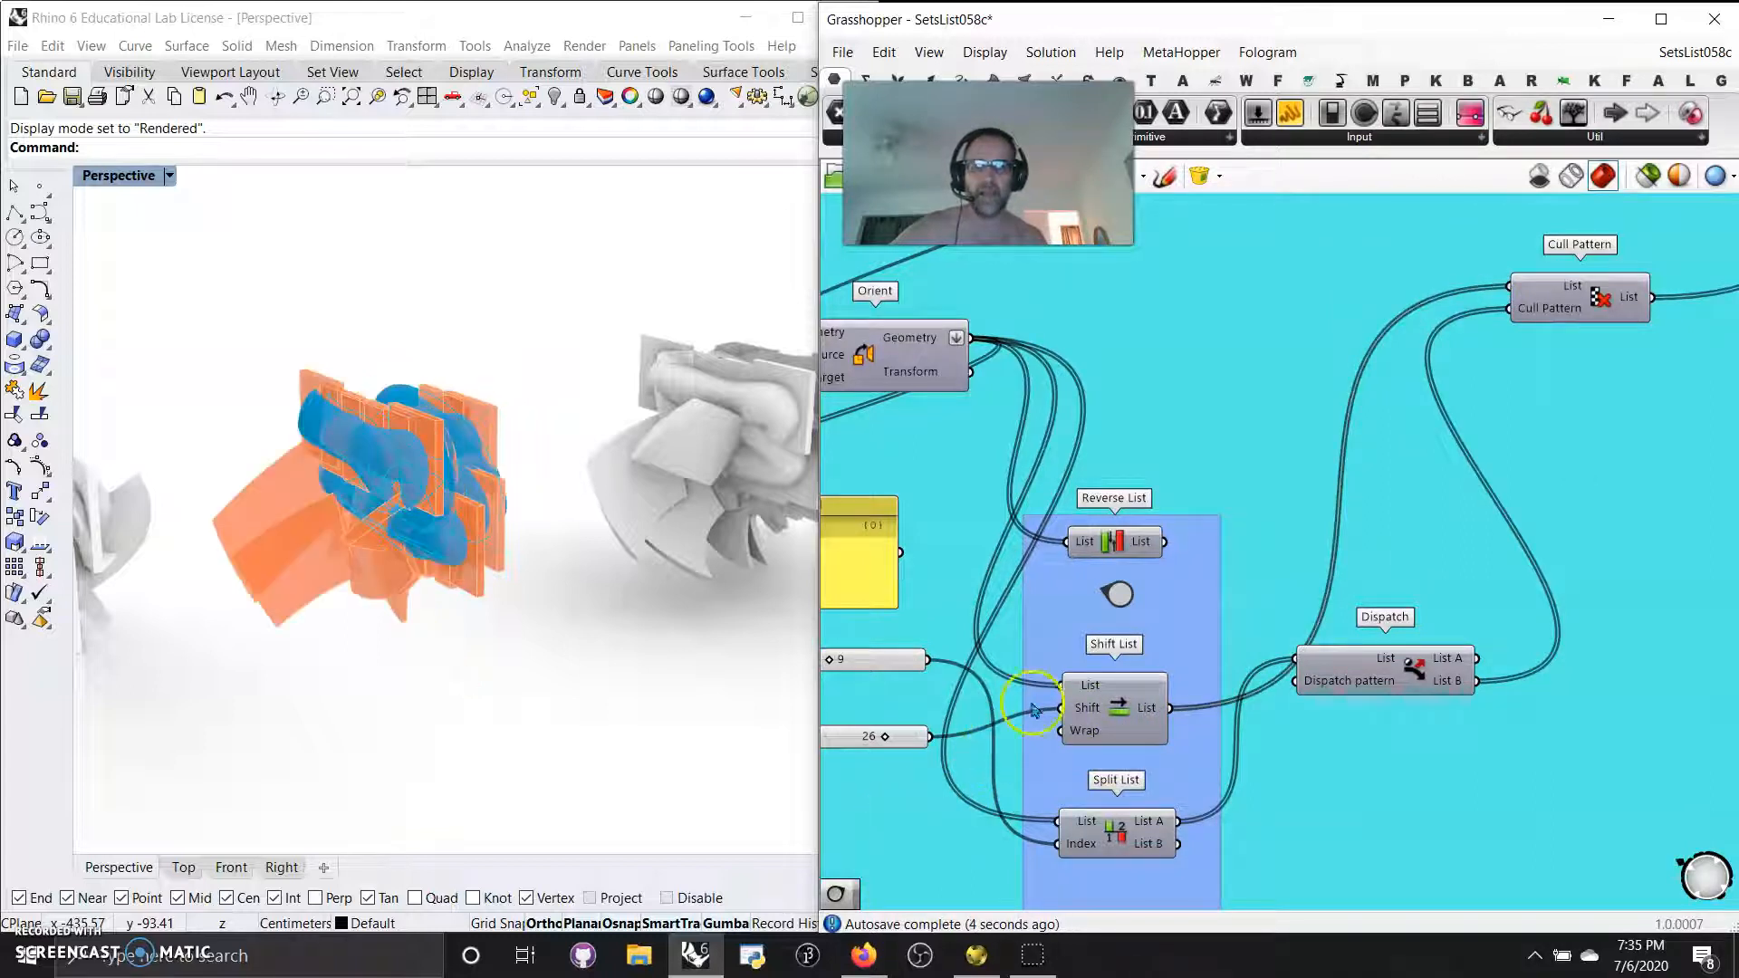
pyautogui.moveTo(928, 771); pyautogui.dragTo(1123, 707, button='right')
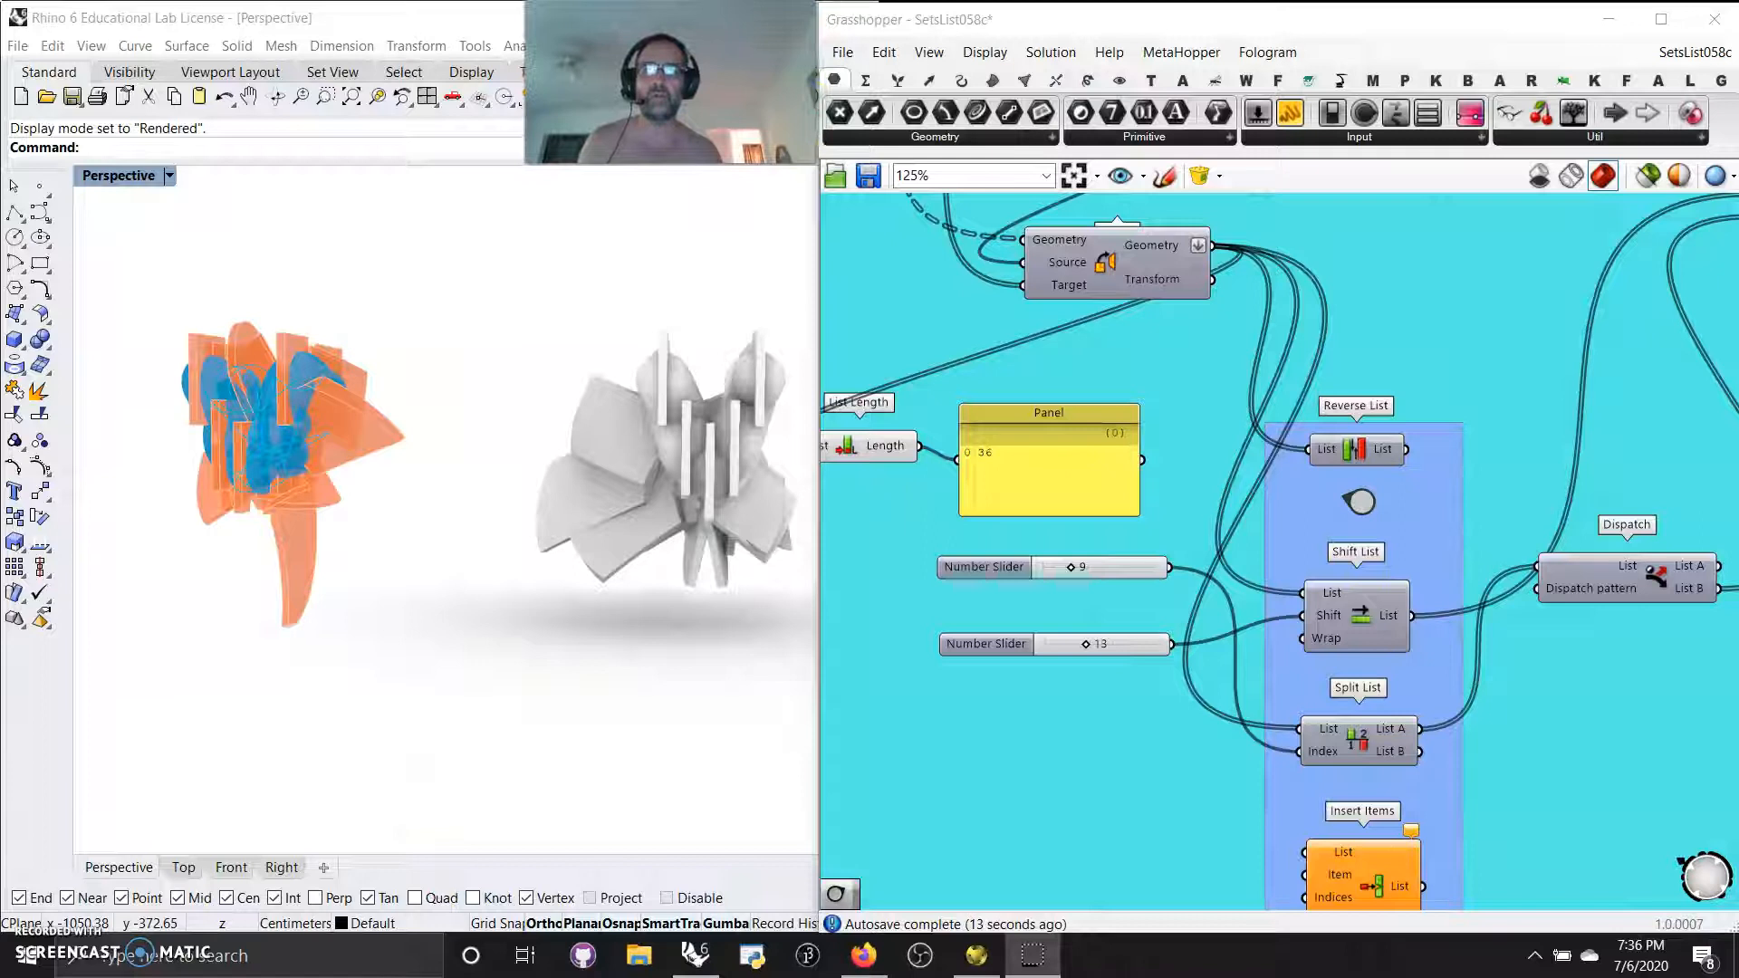
pyautogui.click(877, 90)
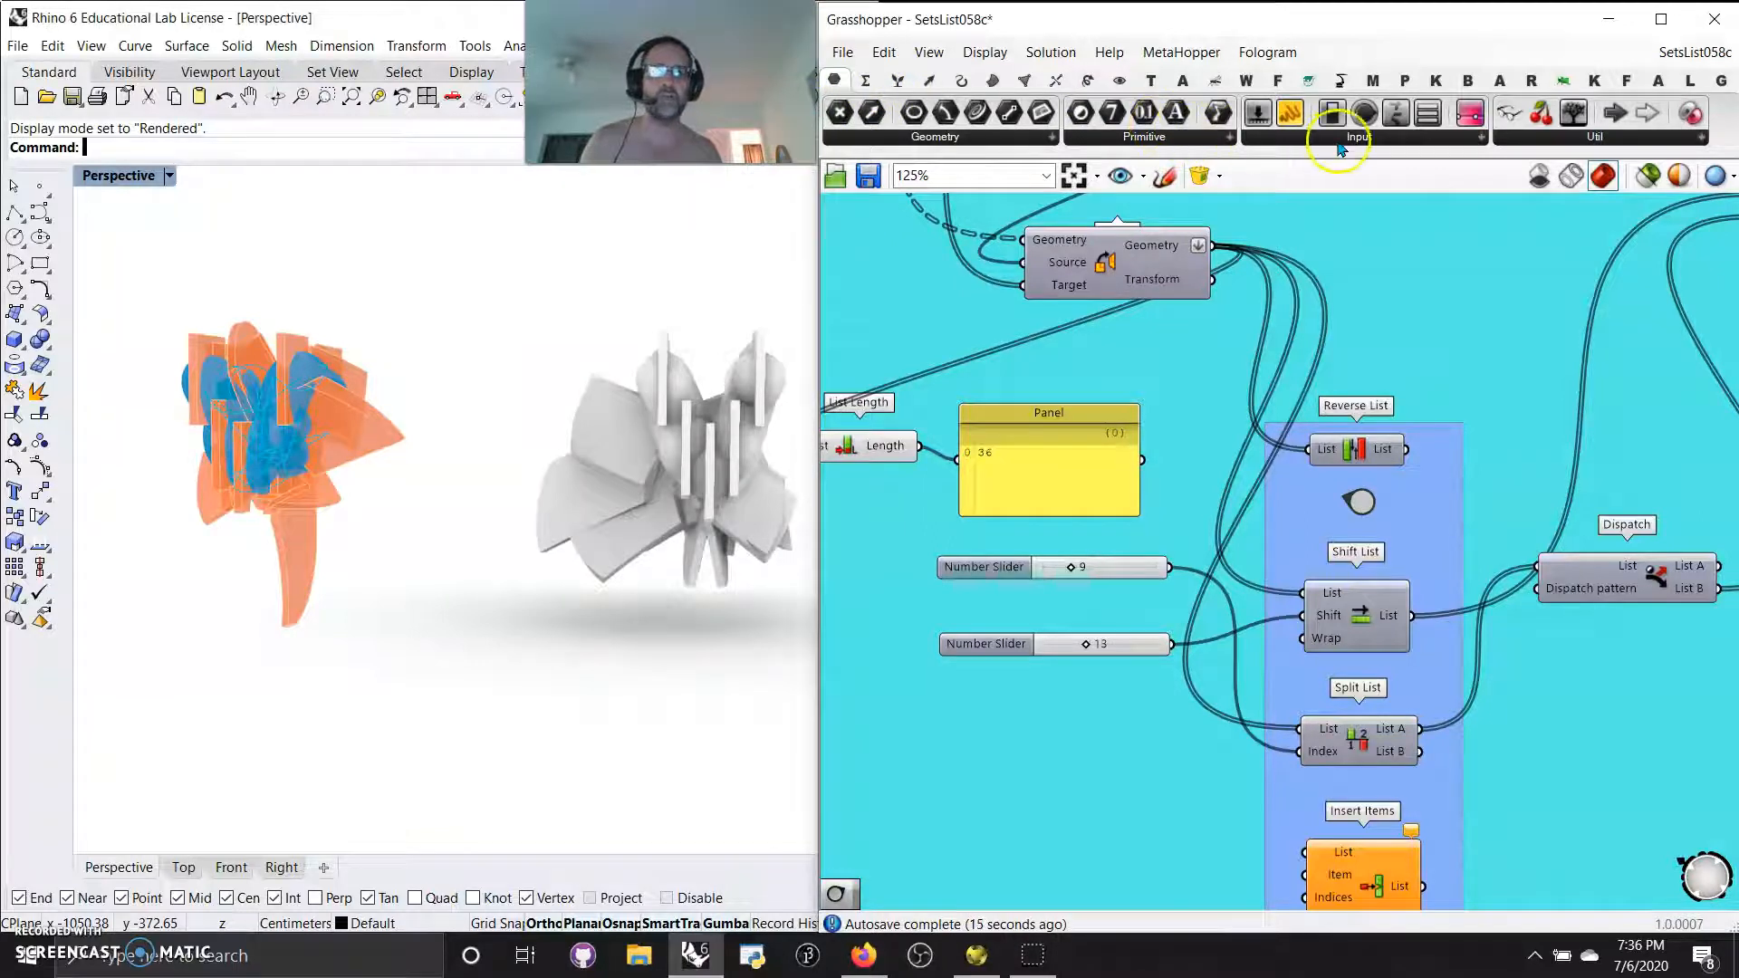
pyautogui.click(866, 80)
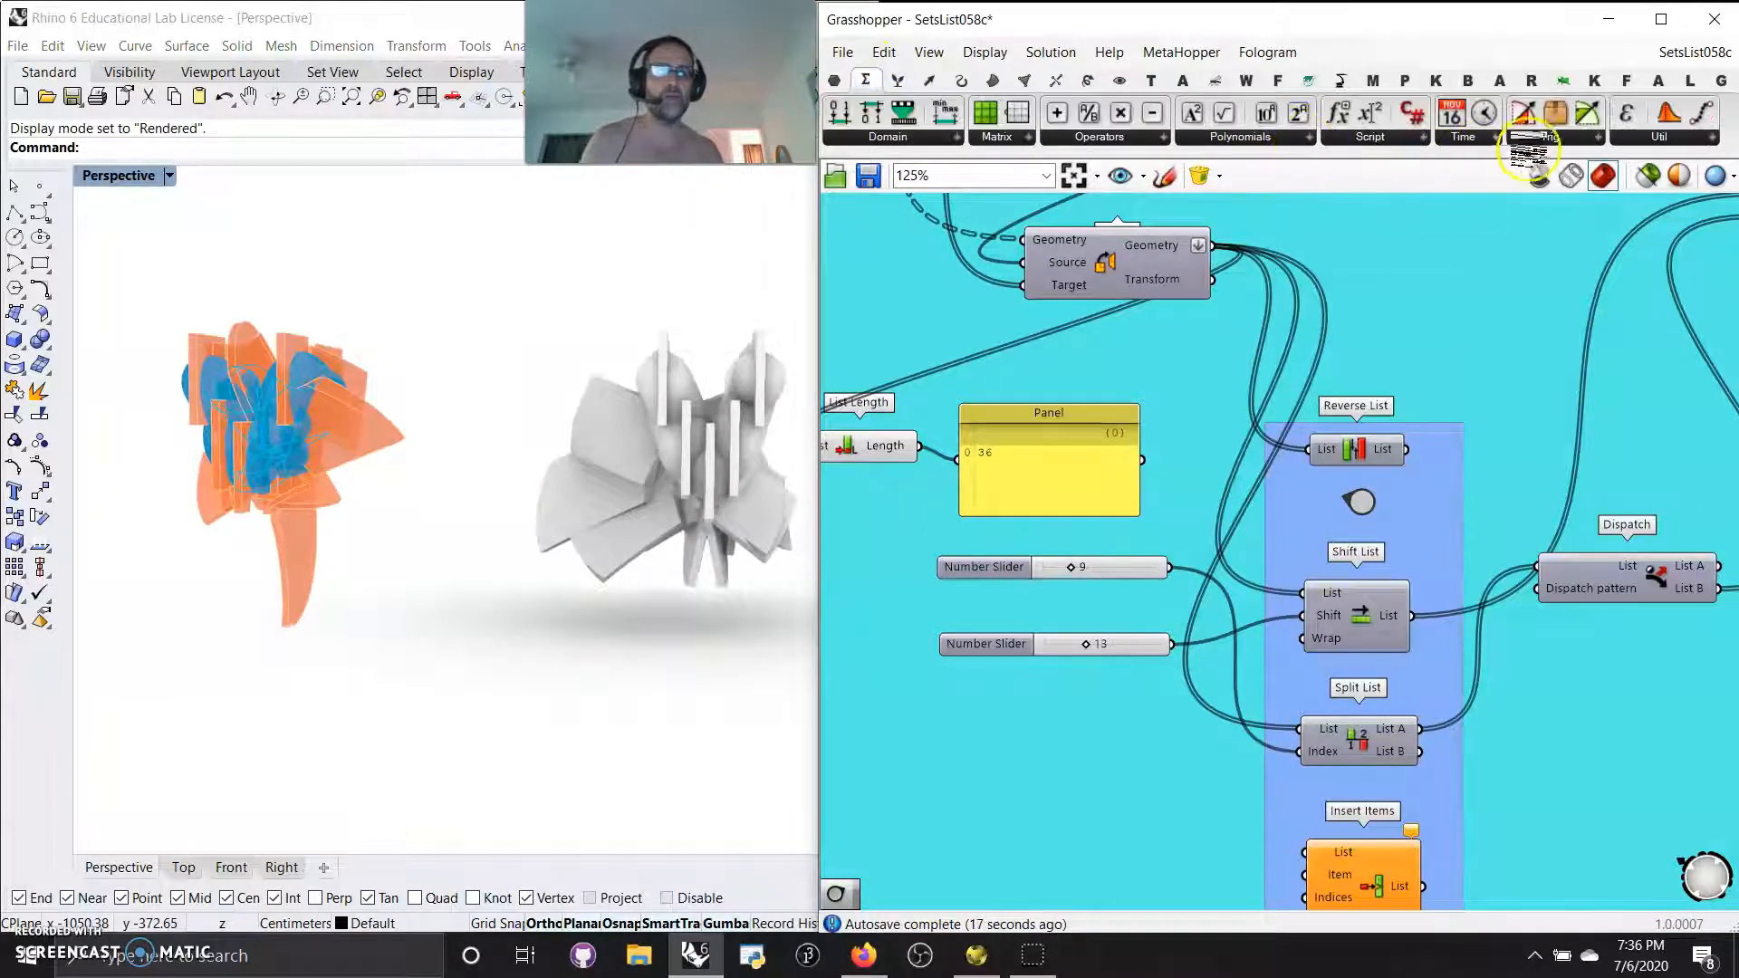
pyautogui.click(1551, 147)
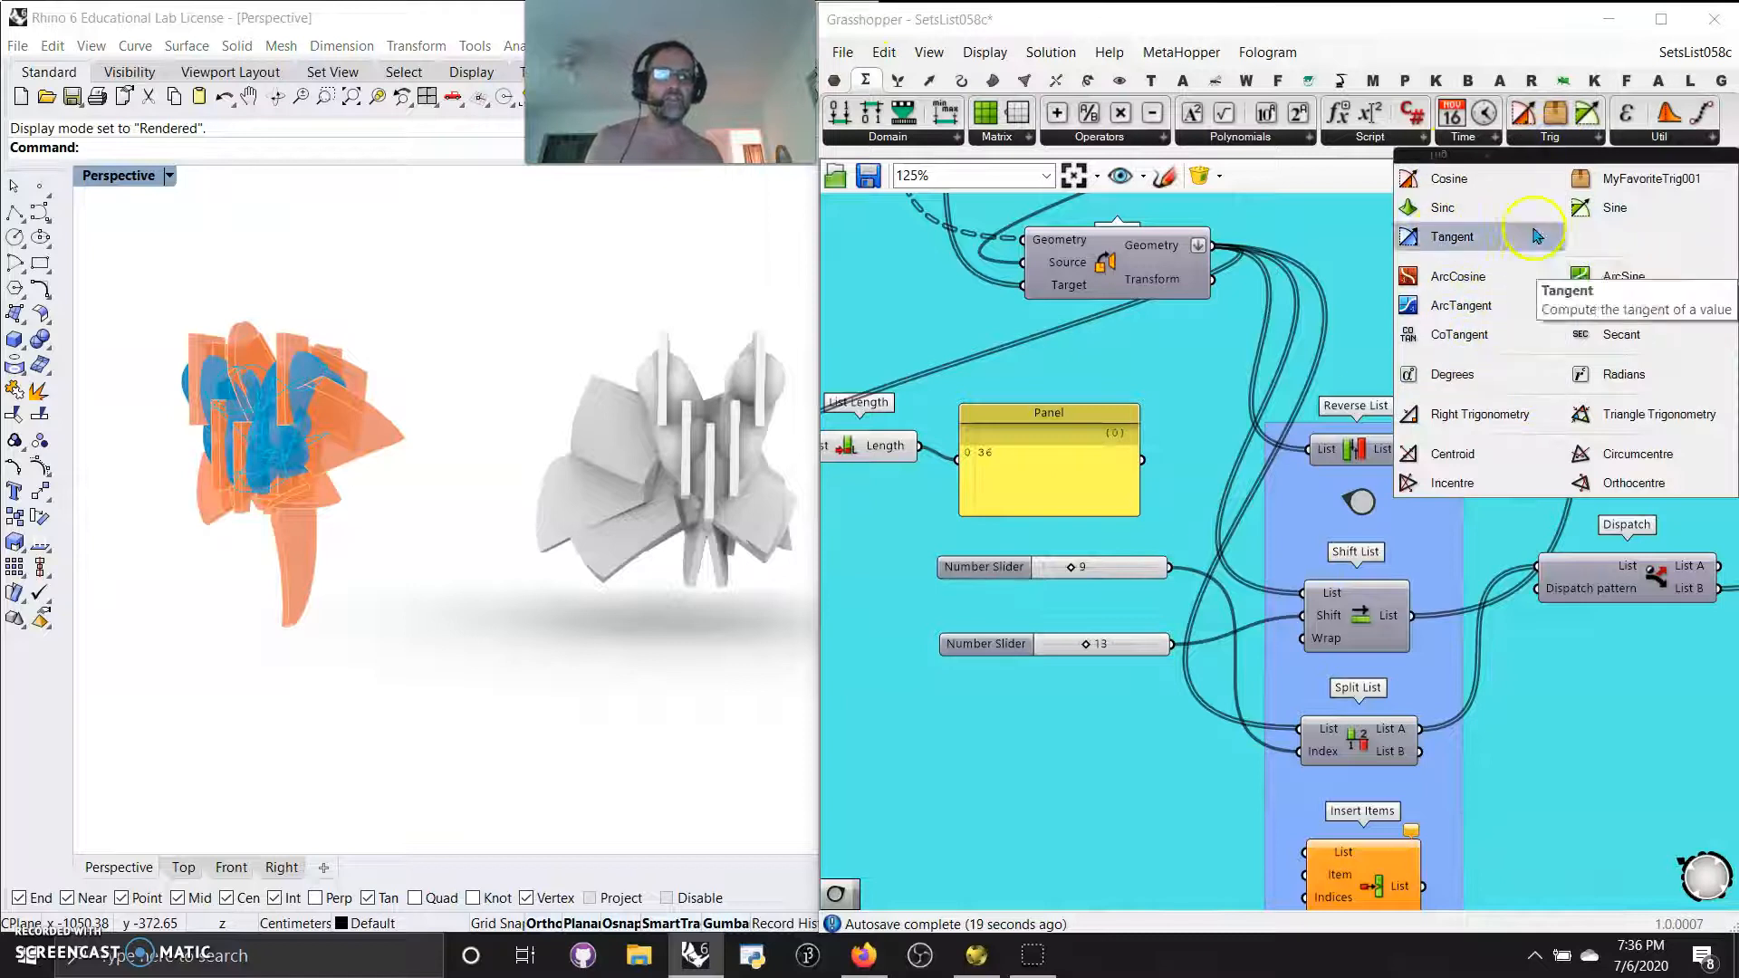
pyautogui.click(1270, 138)
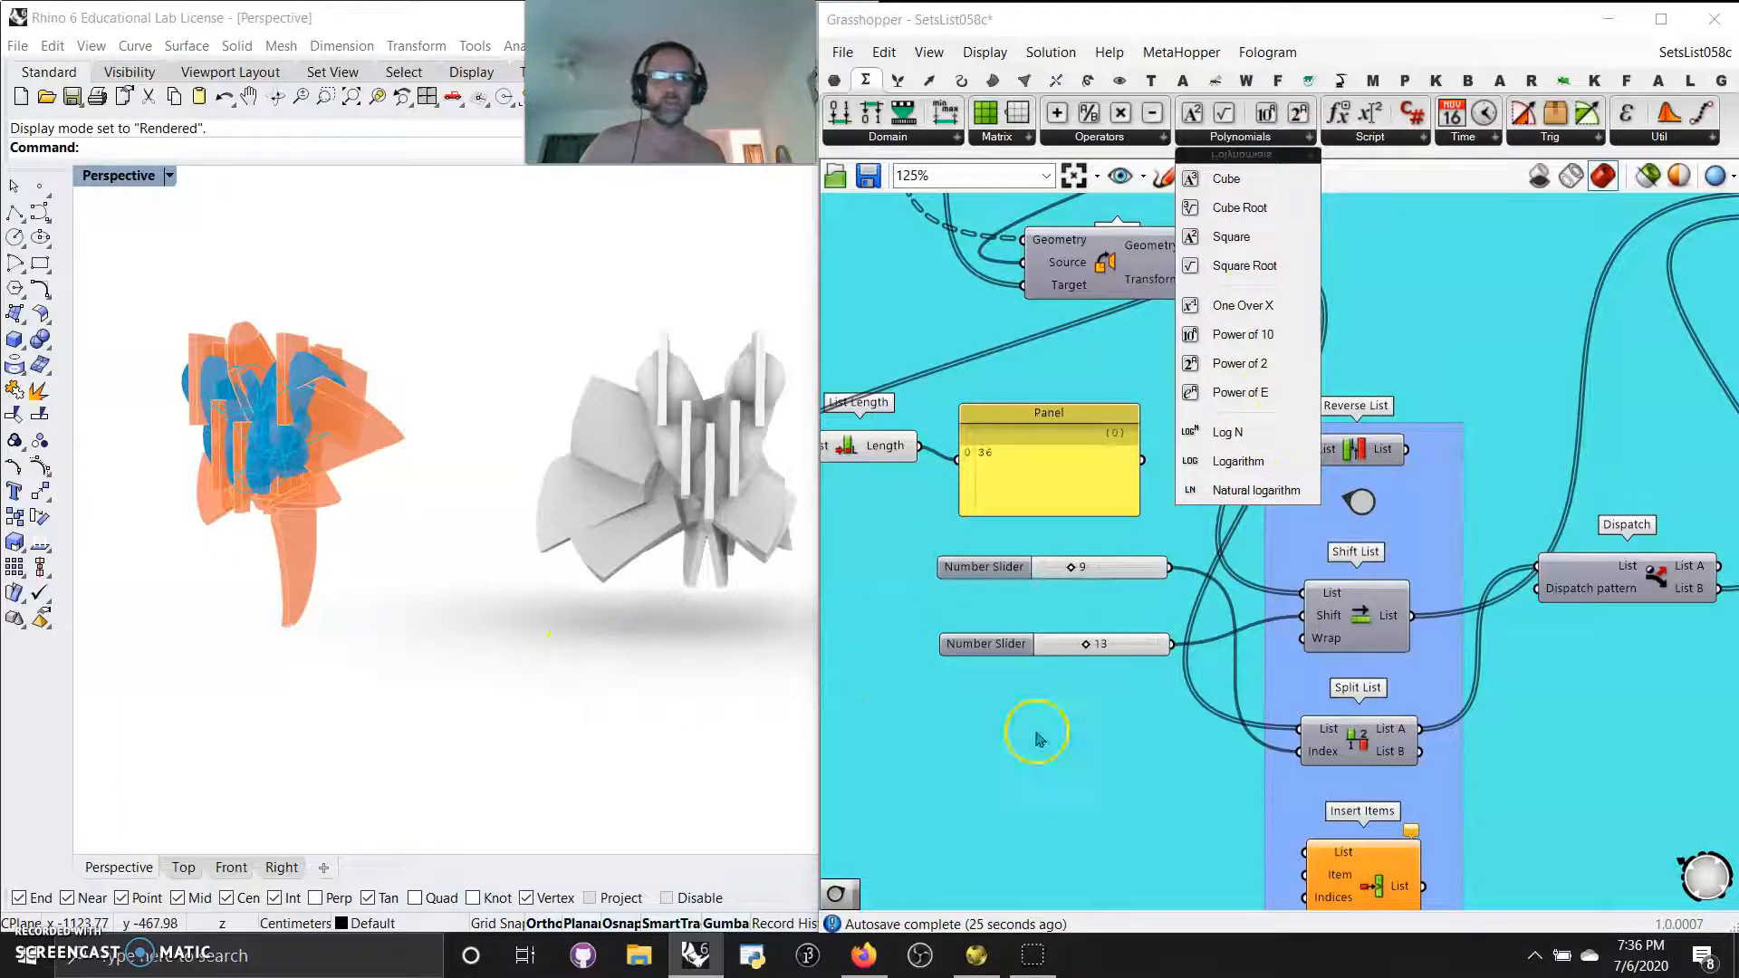
# Step: Examine the column of list components below Split List and its place in the whole definition
pyautogui.click(1030, 762)
pyautogui.moveTo(1020, 775); pyautogui.dragTo(1226, 769, button='right')
pyautogui.scroll(-6, 1102, 721)
pyautogui.moveTo(991, 697); pyautogui.dragTo(1015, 563, button='right')
pyautogui.scroll(2, 1166, 512)
pyautogui.scroll(3, 1152, 507)
pyautogui.scroll(-6, 1137, 507)
pyautogui.scroll(3, 1164, 568)
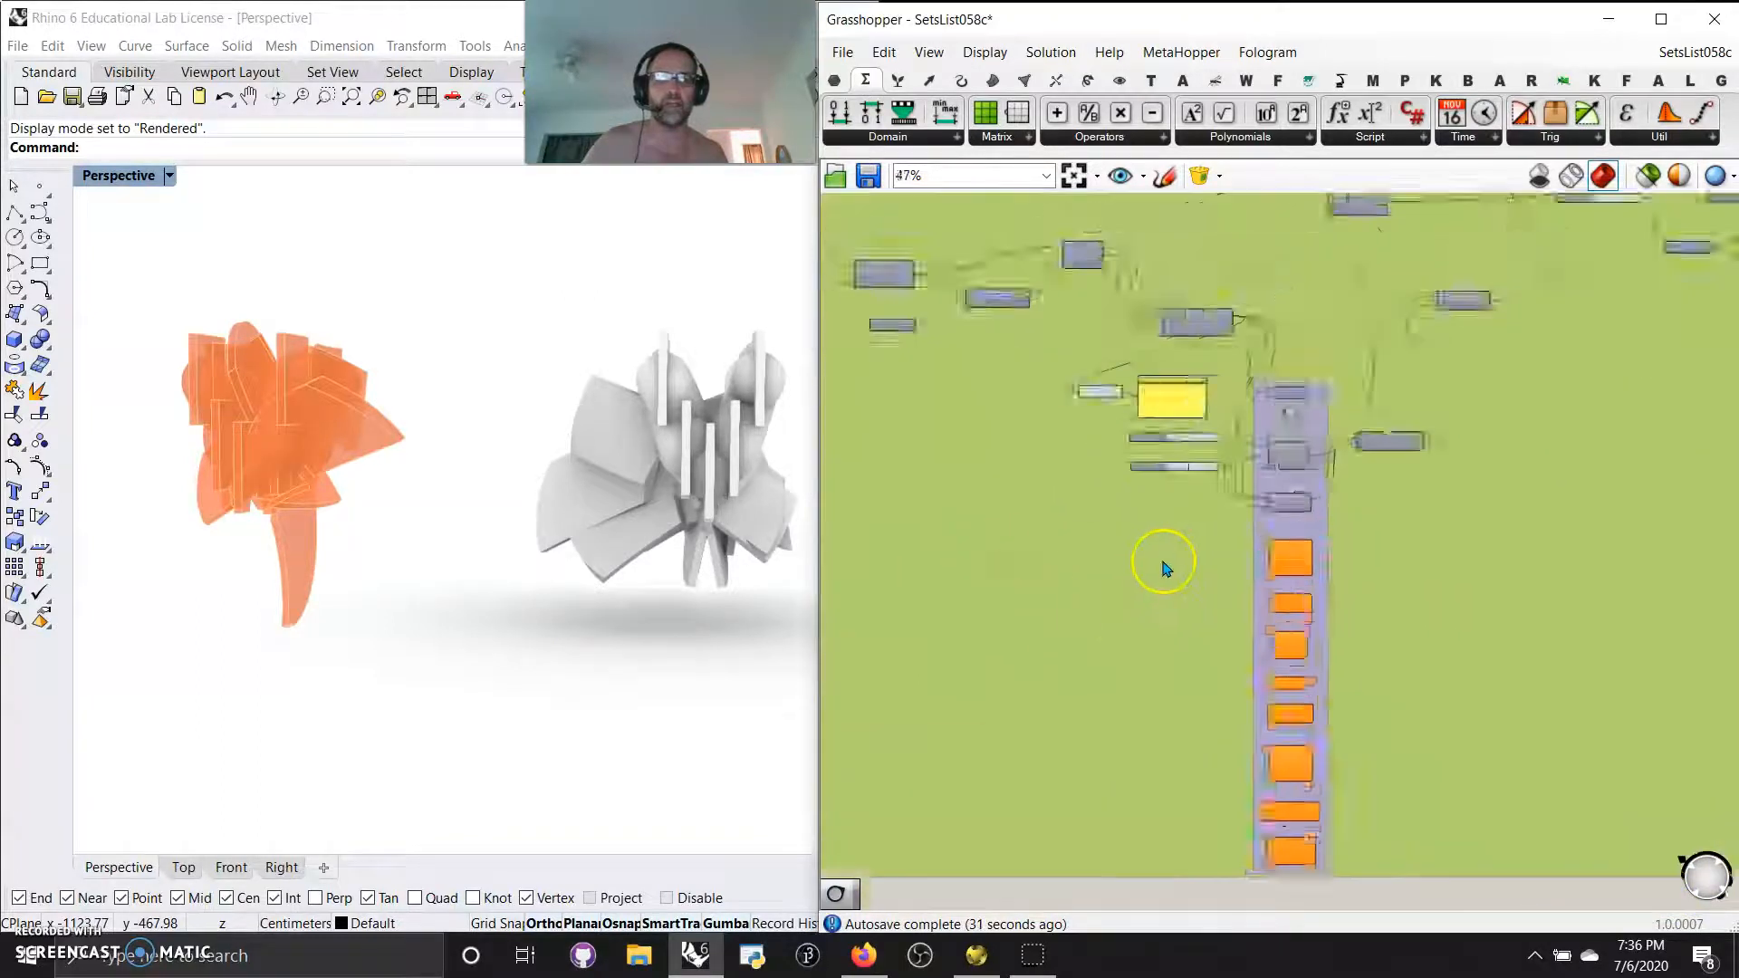
# Step: Replace the Shift List connection at Cull Pattern's List input with Split List's List A, and add Dispatch's List A to that input
pyautogui.scroll(3, 1165, 567)
pyautogui.moveTo(1154, 580); pyautogui.dragTo(1079, 532, button='right')
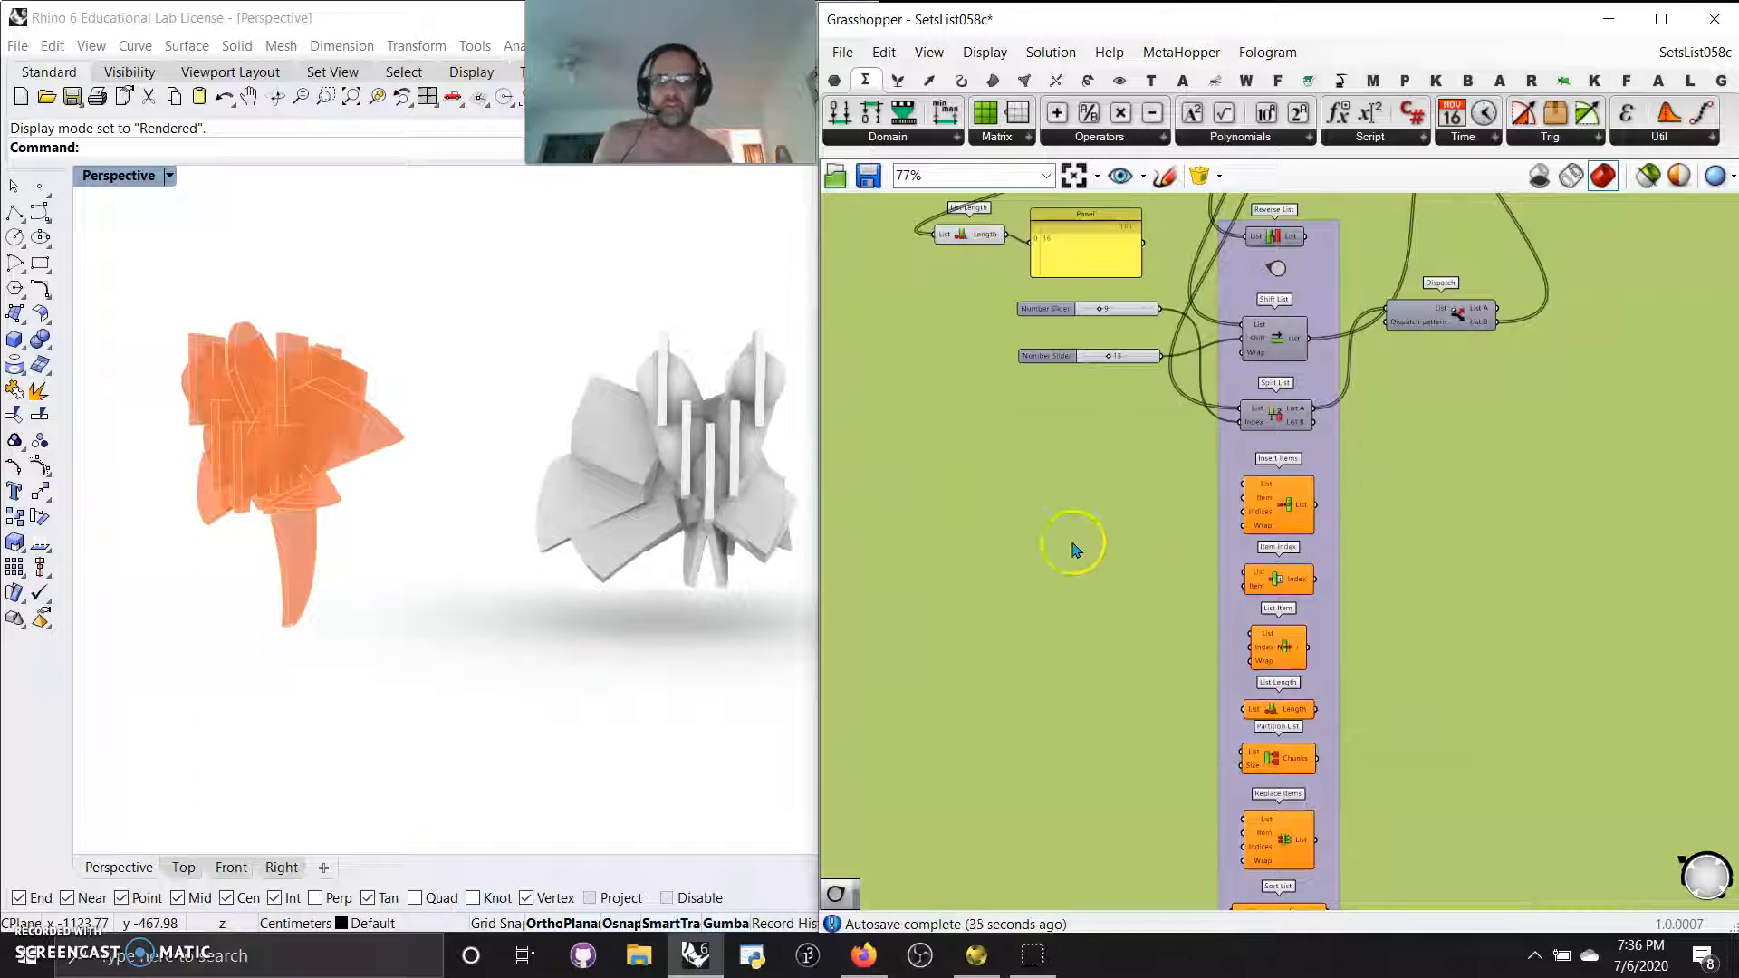
pyautogui.scroll(3, 1147, 580)
pyautogui.moveTo(1123, 496); pyautogui.dragTo(1104, 851, button='right')
pyautogui.moveTo(1521, 666); pyautogui.dragTo(1306, 746, button='right')
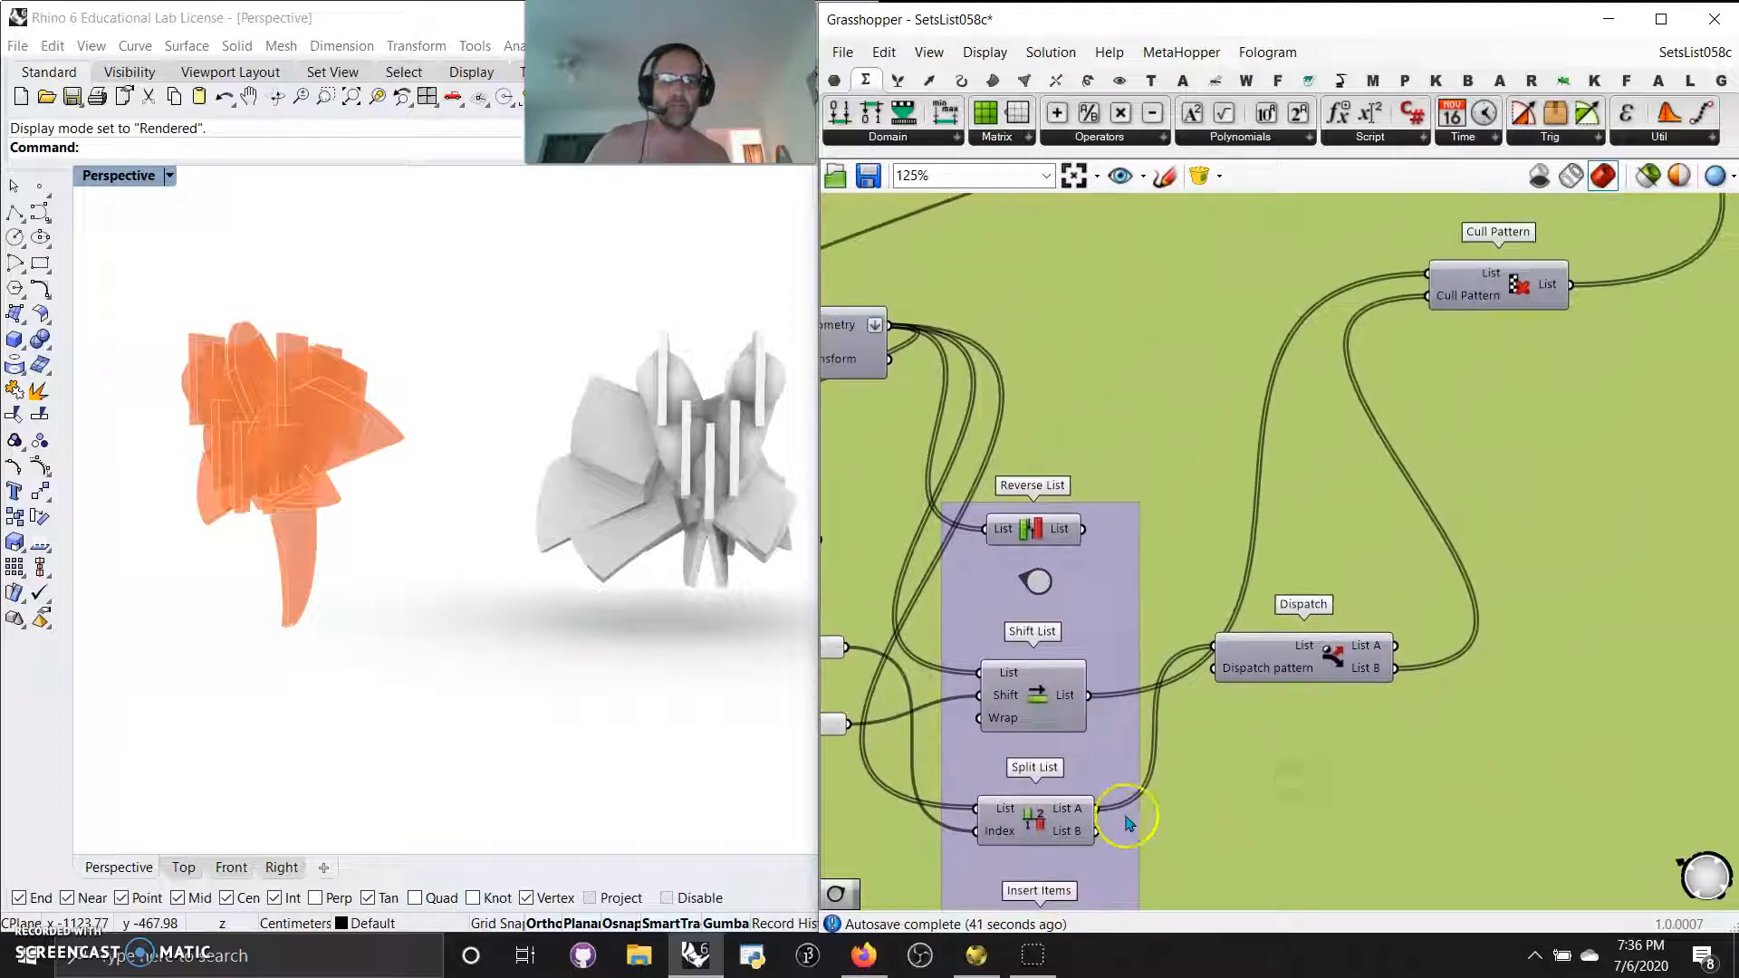
pyautogui.moveTo(1093, 799); pyautogui.dragTo(1417, 274)
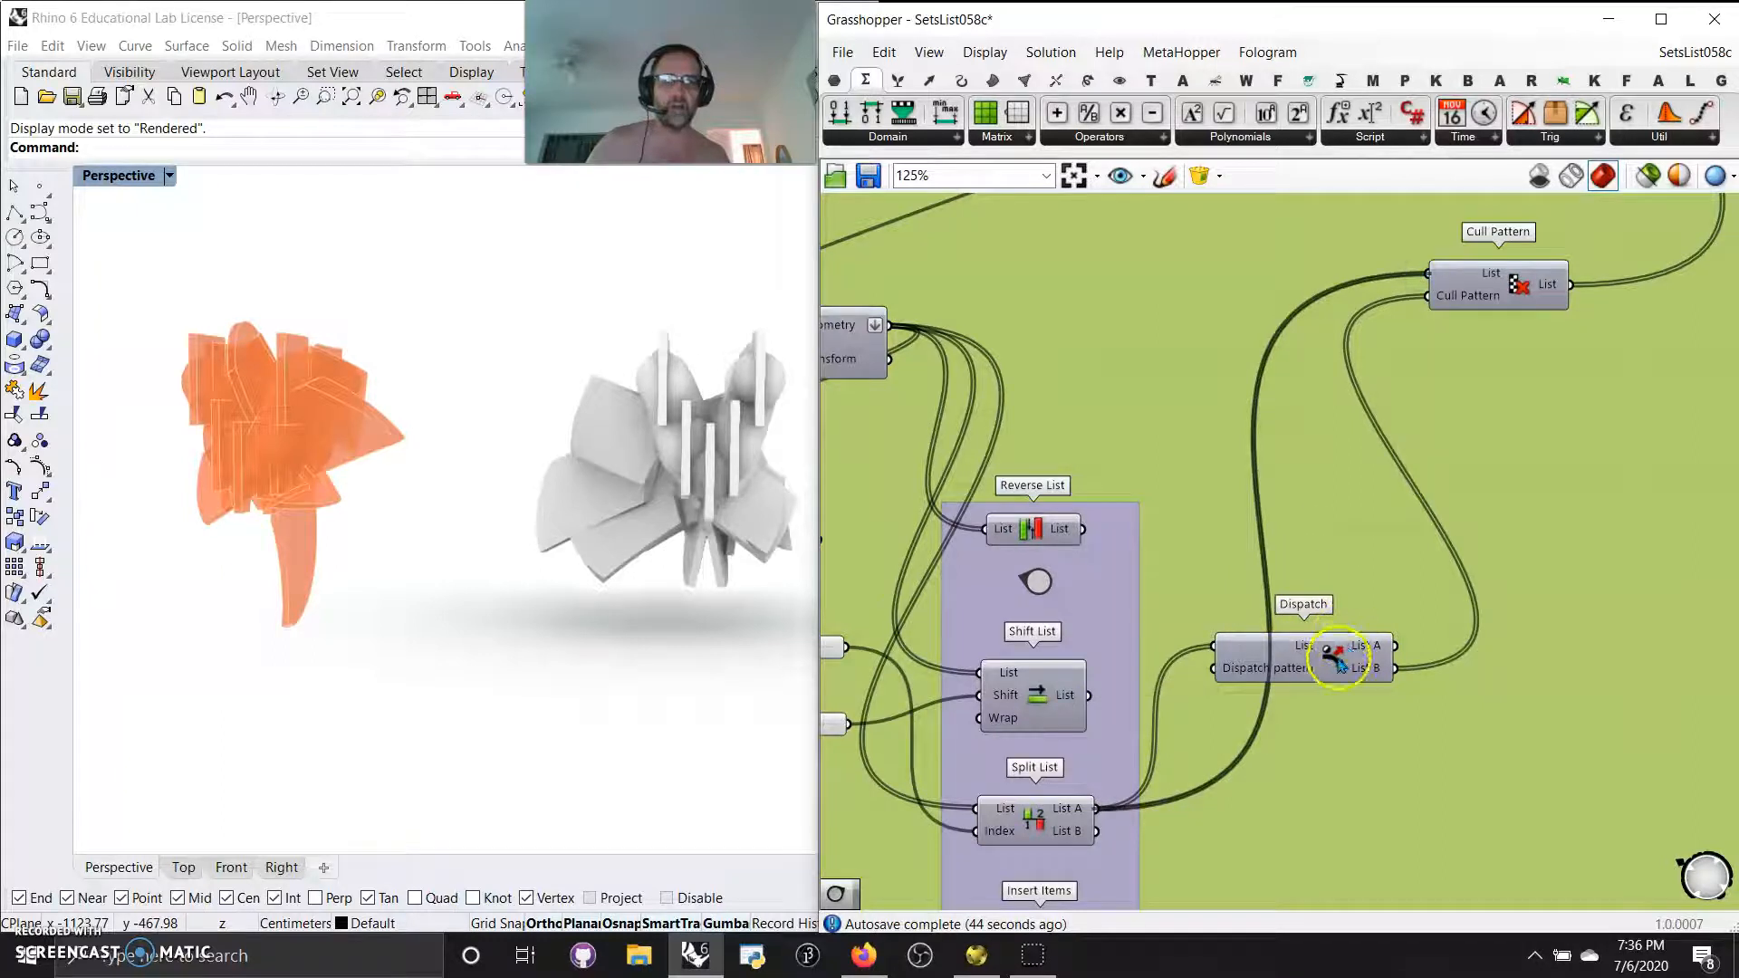
pyautogui.moveTo(1394, 645); pyautogui.dragTo(1425, 272)
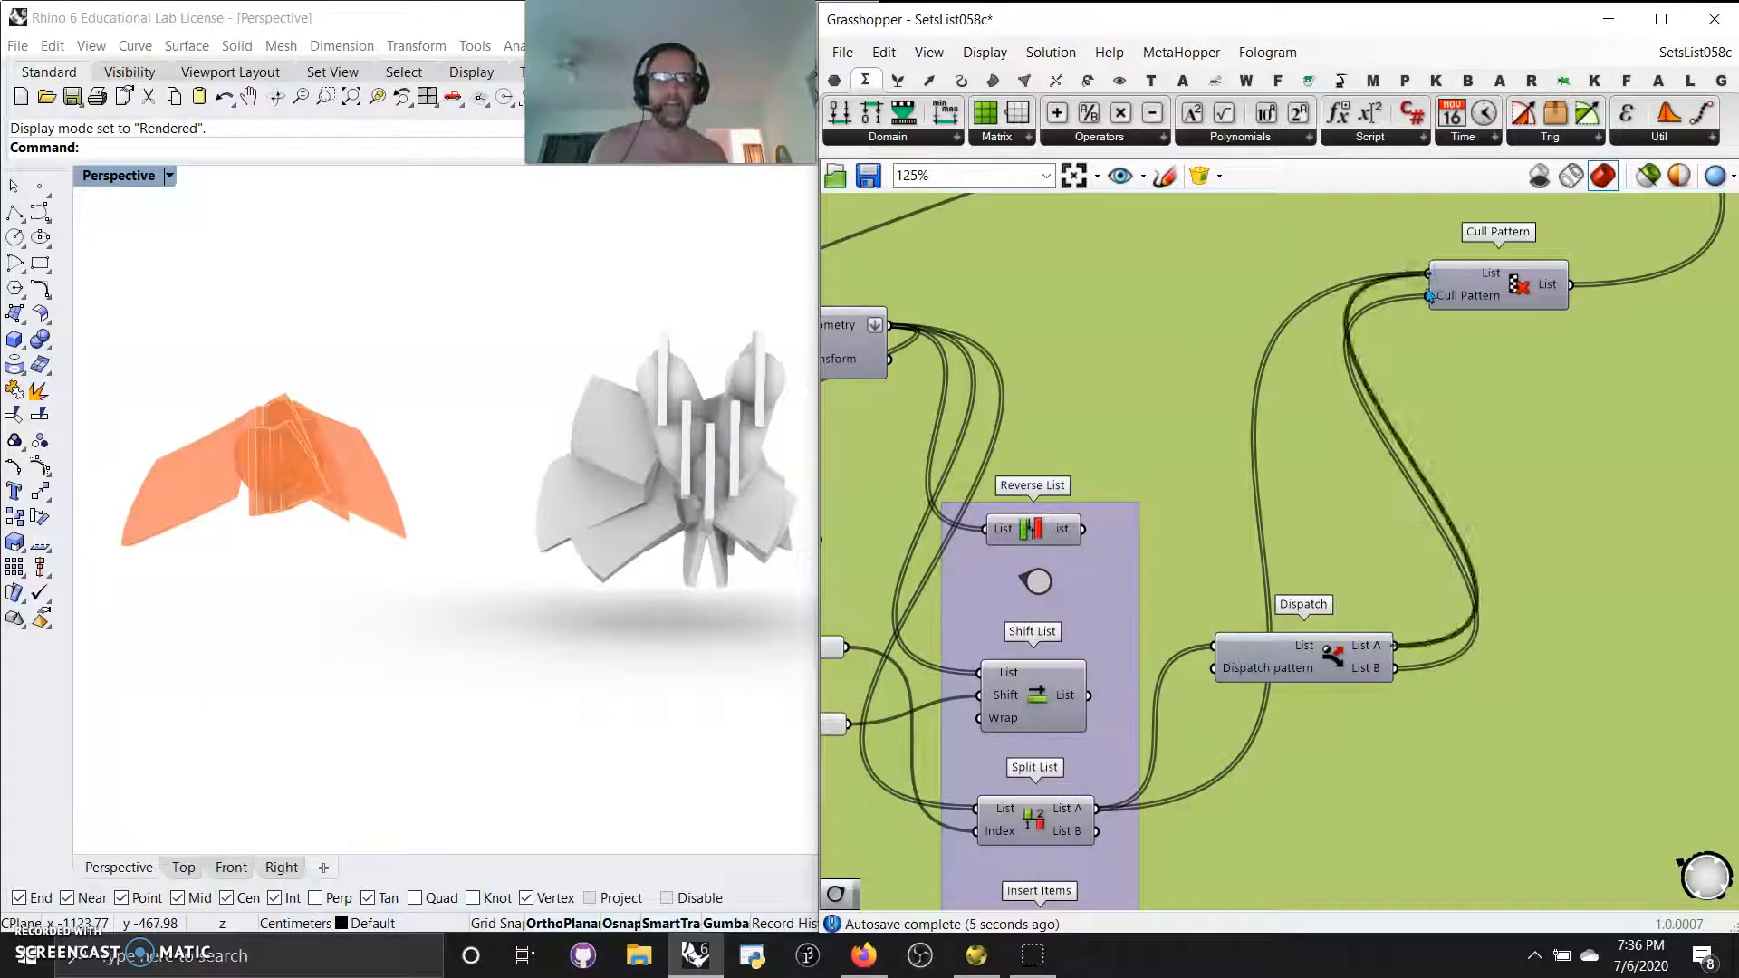
# Step: Switch the Perspective viewport to Shaded display and examine the row of forms from several angles
pyautogui.moveTo(341, 576); pyautogui.dragTo(492, 607, button='right')
pyautogui.scroll(2, 438, 536)
pyautogui.click(1648, 175)
pyautogui.click(1648, 174)
pyautogui.click(118, 175)
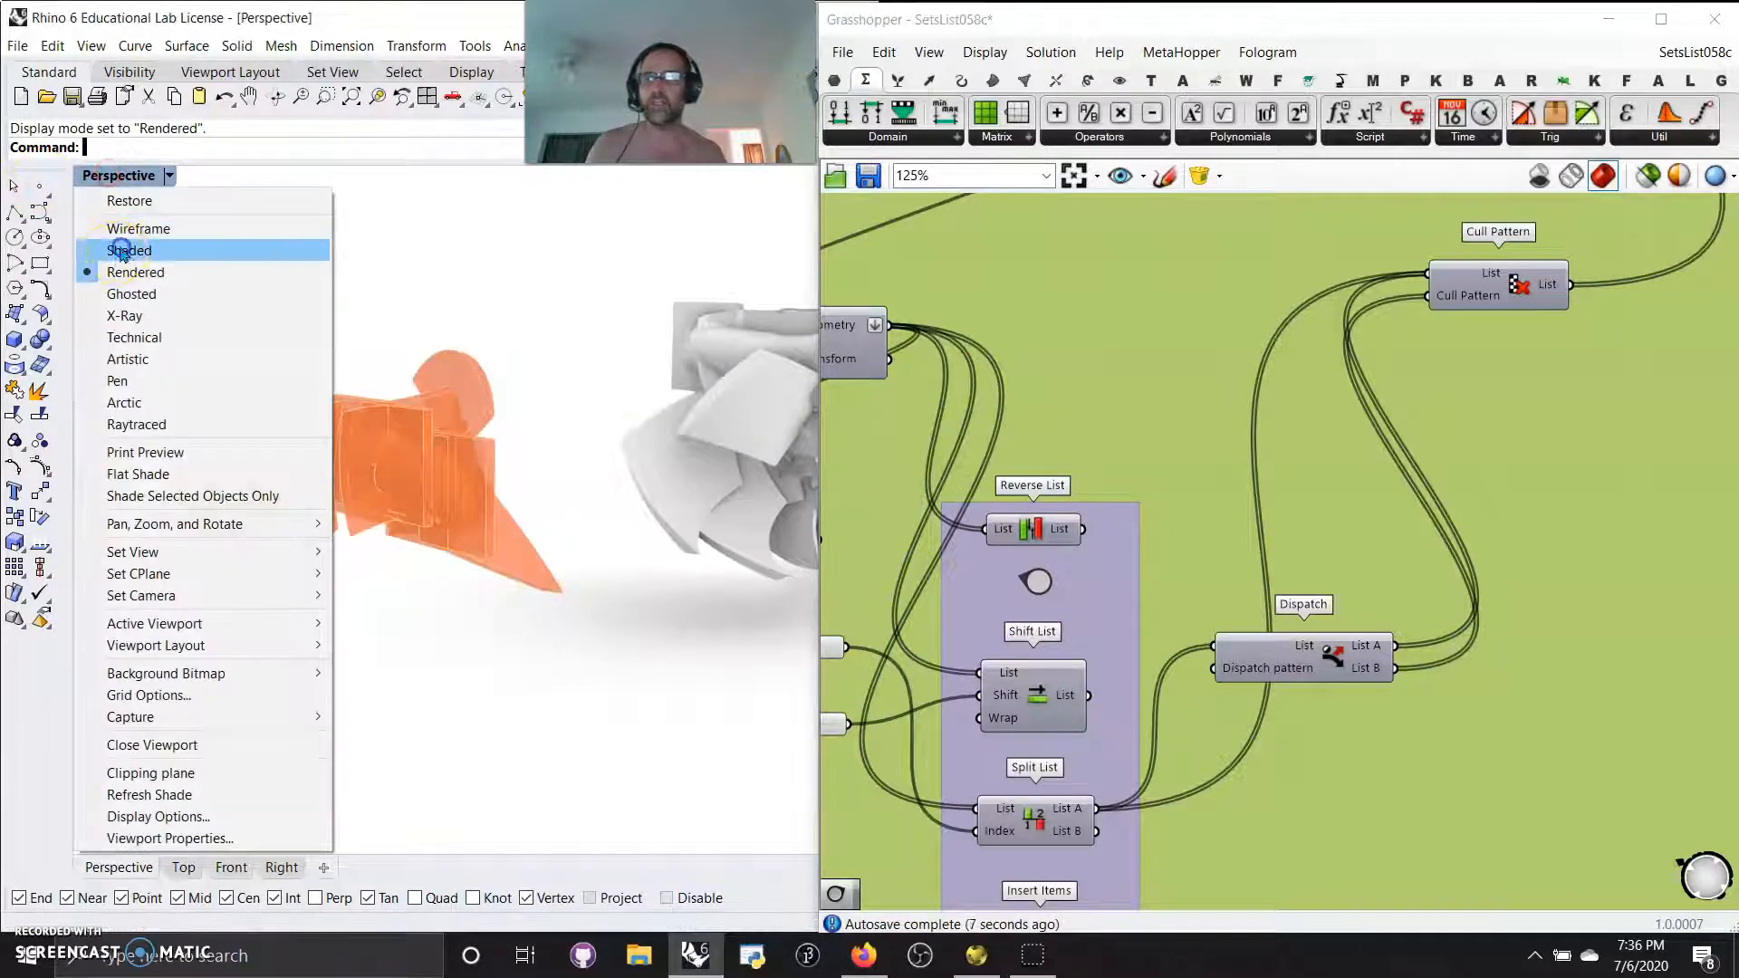
pyautogui.click(120, 244)
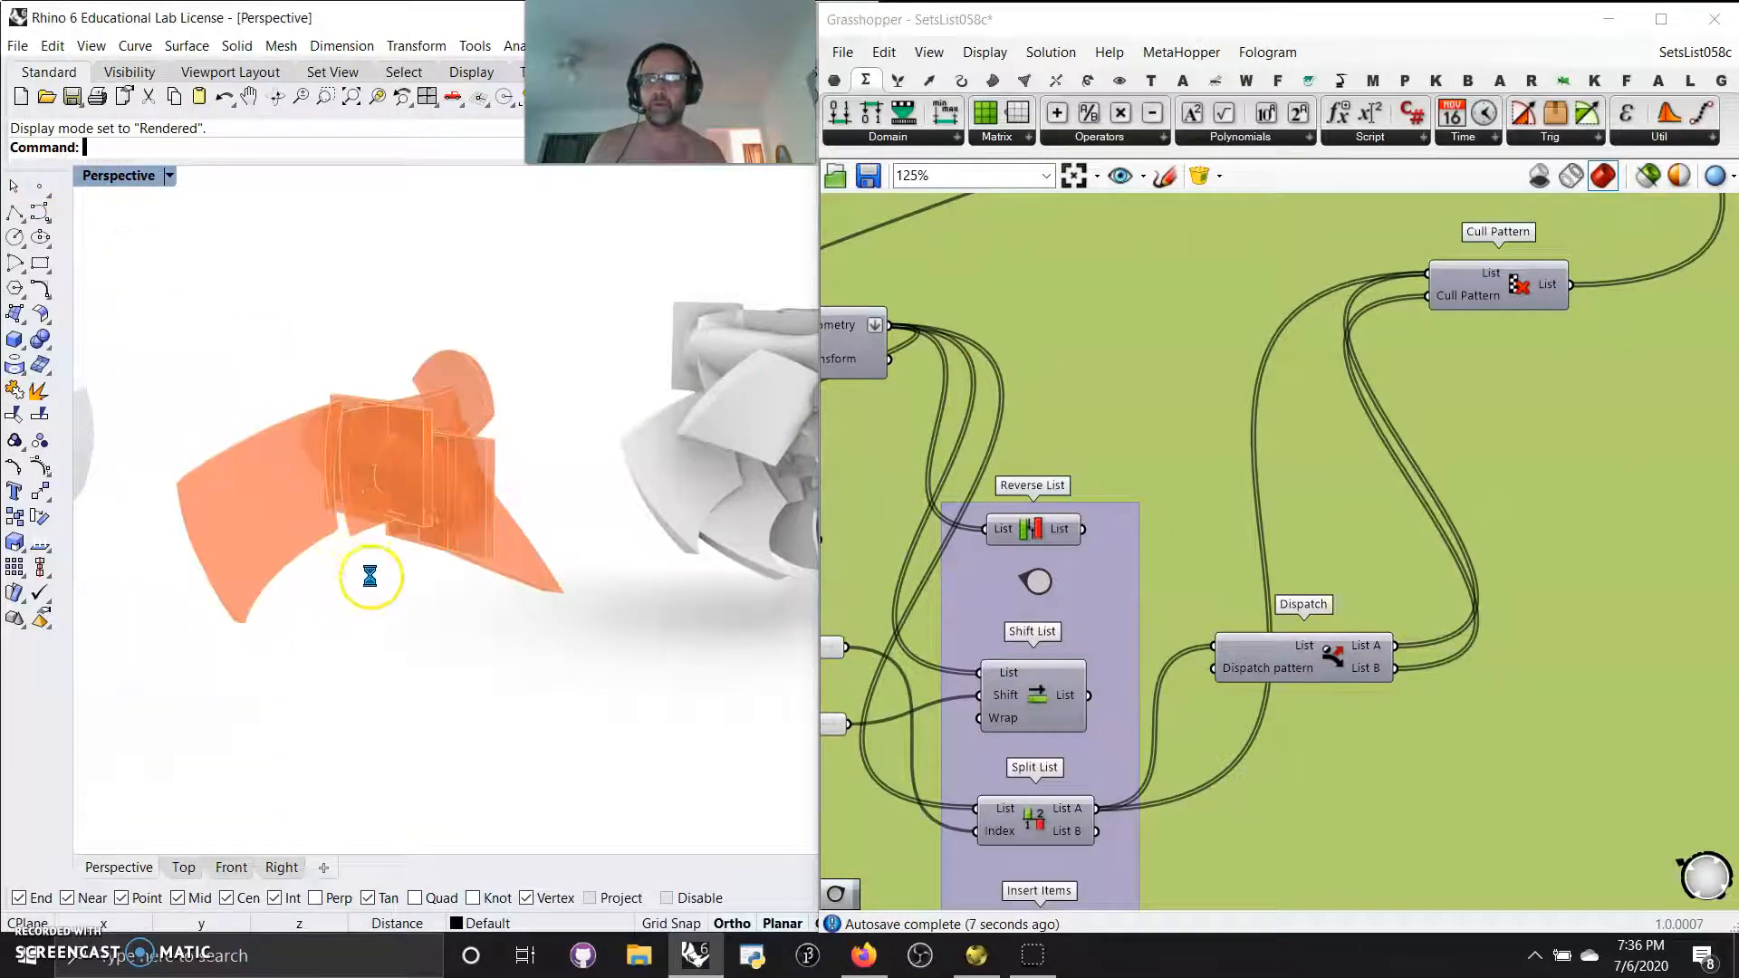
pyautogui.moveTo(381, 609)
pyautogui.mouseDown(button='right')
pyautogui.moveTo(373, 644)
pyautogui.moveTo(388, 599)
pyautogui.moveTo(472, 638)
pyautogui.moveTo(363, 630)
pyautogui.mouseUp(button='right')
pyautogui.moveTo(342, 612); pyautogui.dragTo(446, 661, button='right')
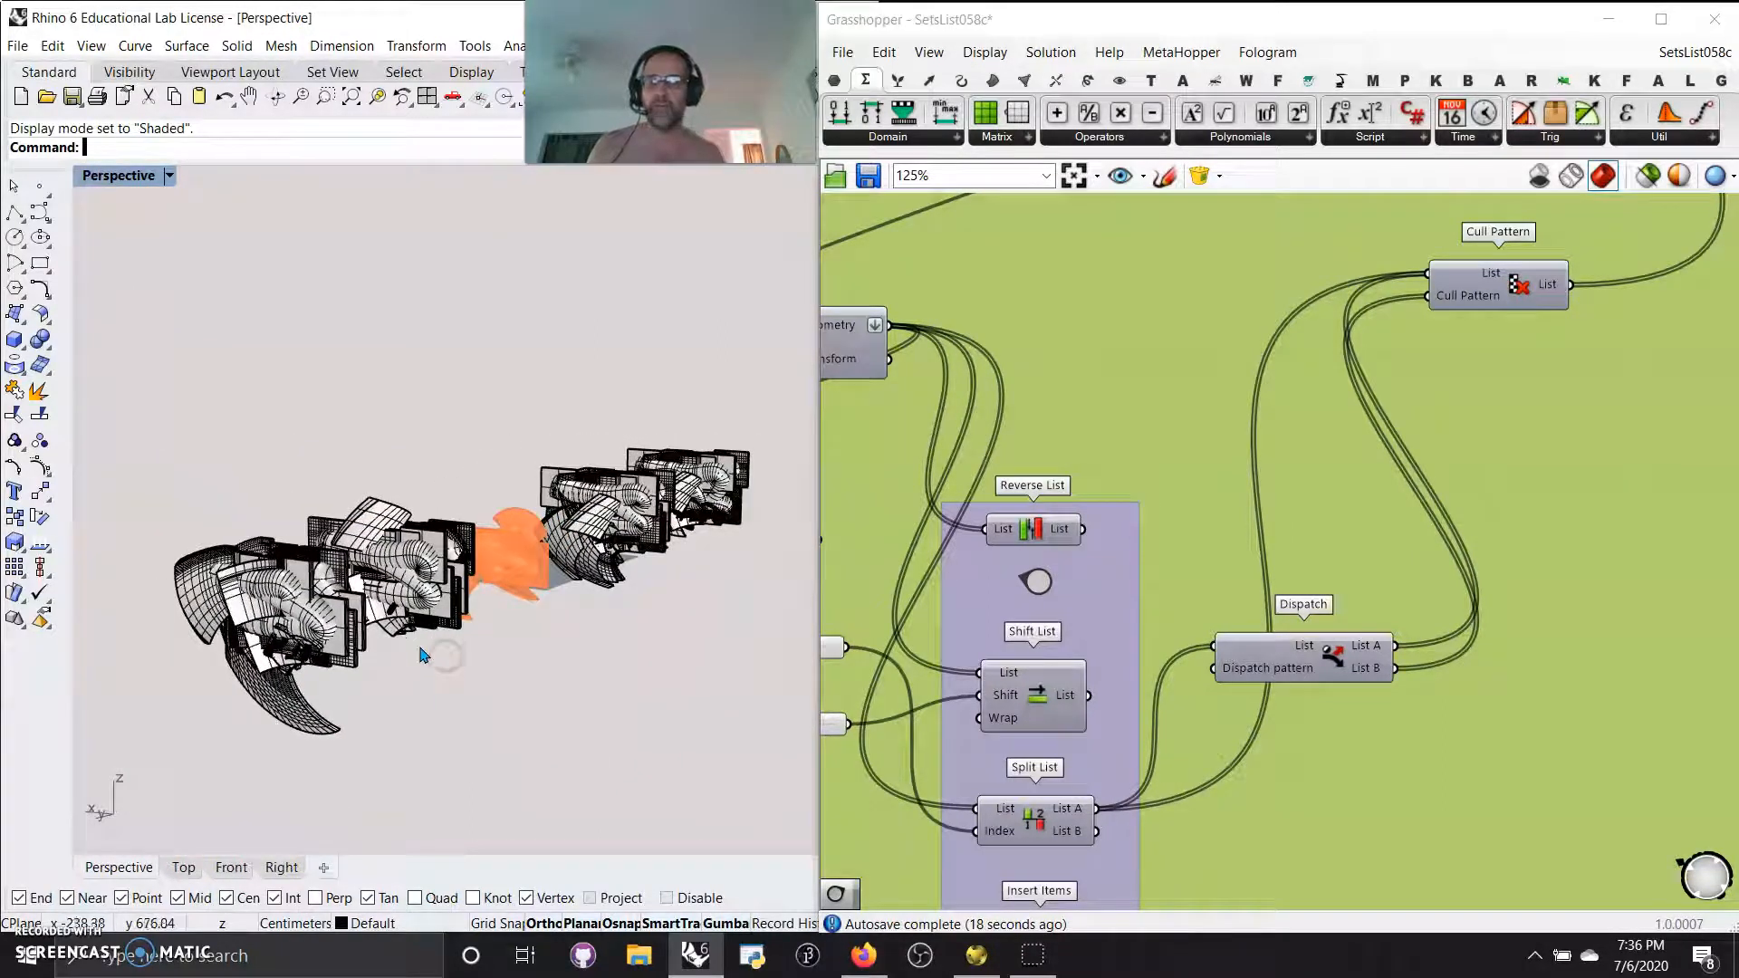
pyautogui.moveTo(474, 717); pyautogui.dragTo(480, 713, button='right')
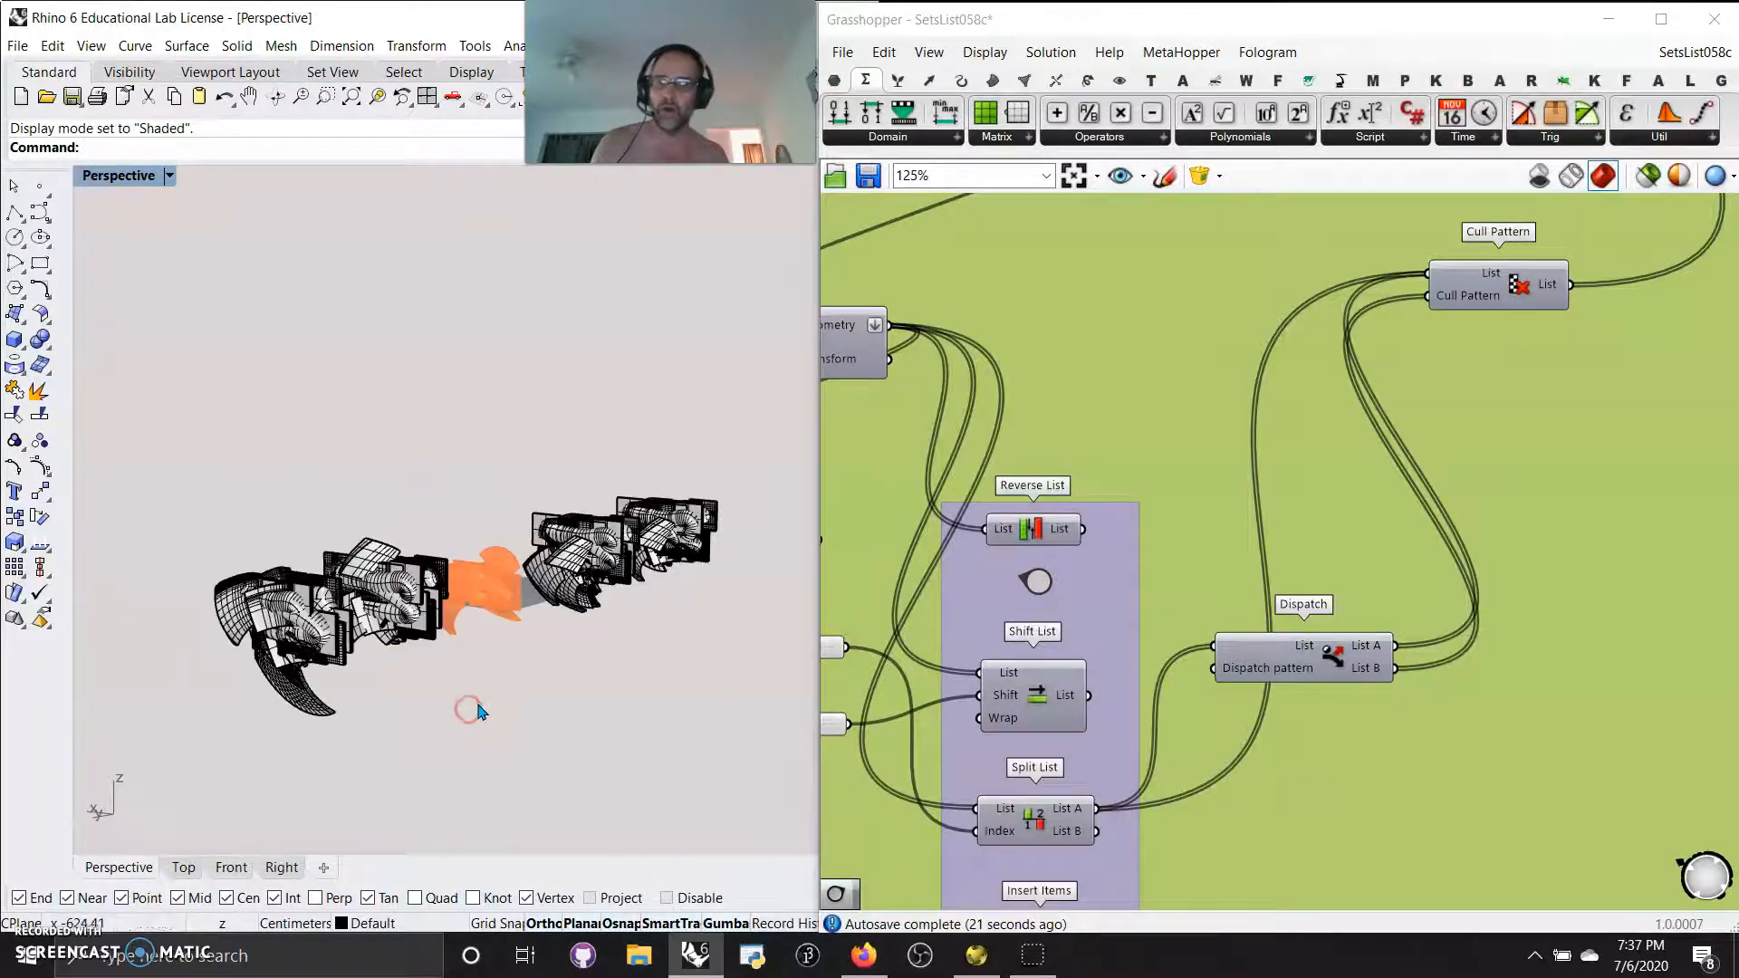
# Step: Try the Rendered and Artistic display modes on the Perspective viewport and view the forms in each
pyautogui.click(136, 184)
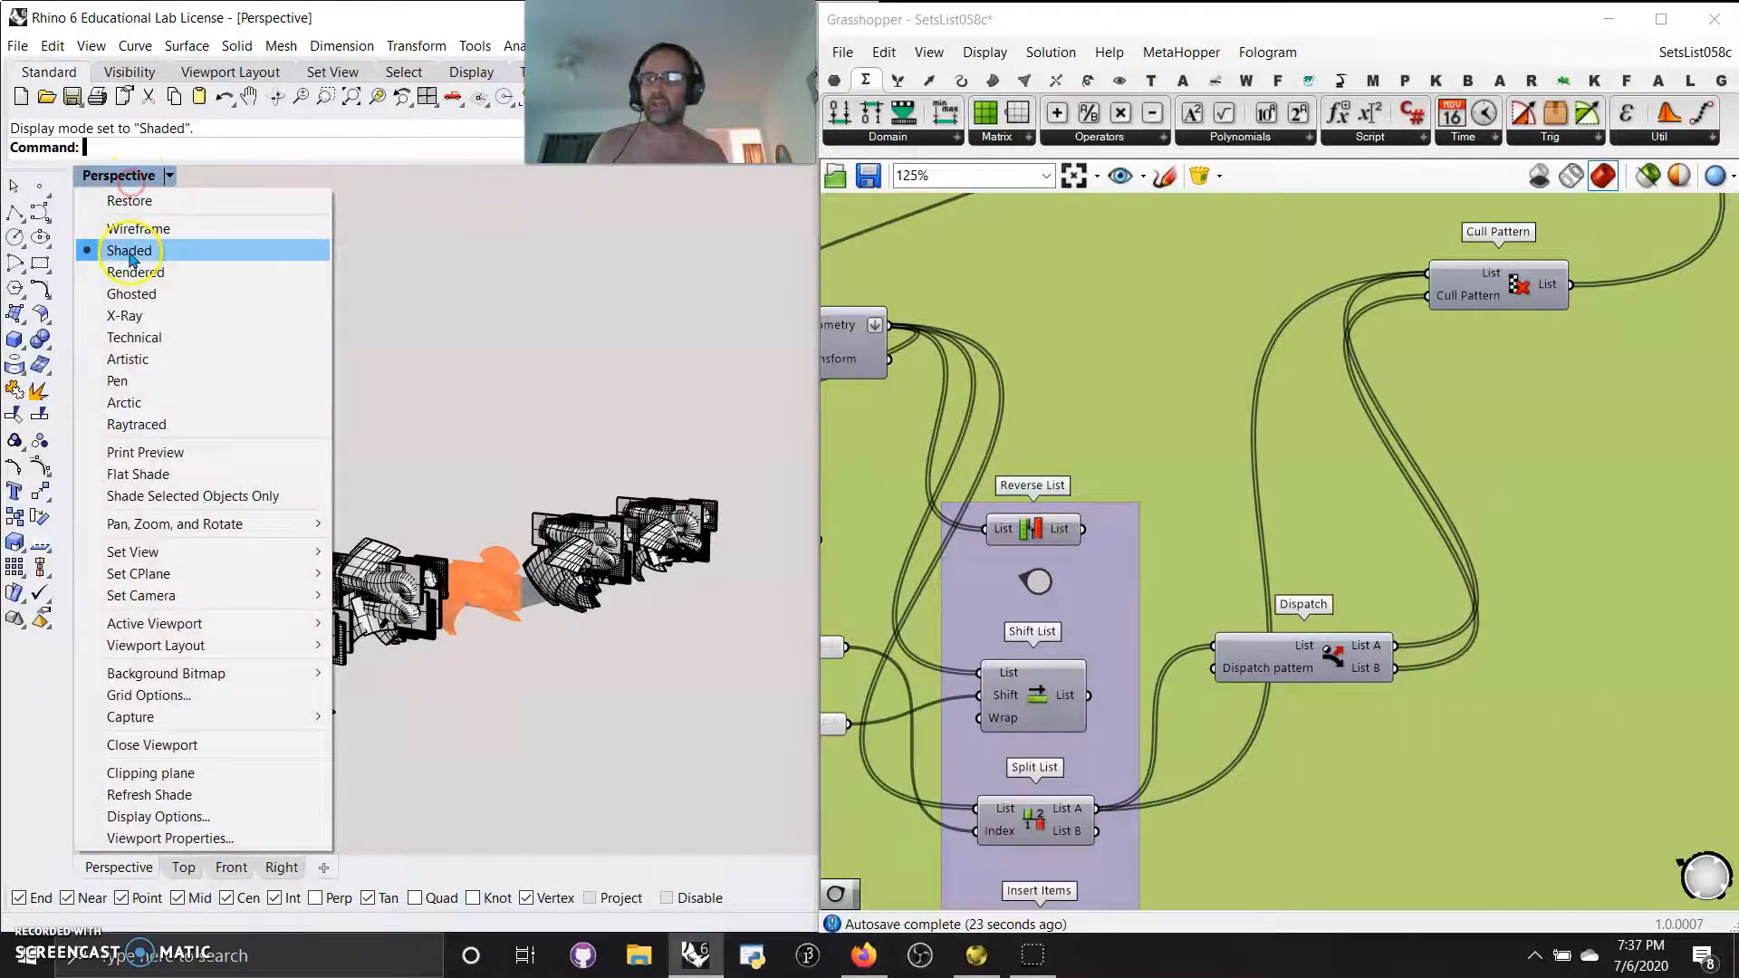
pyautogui.click(128, 271)
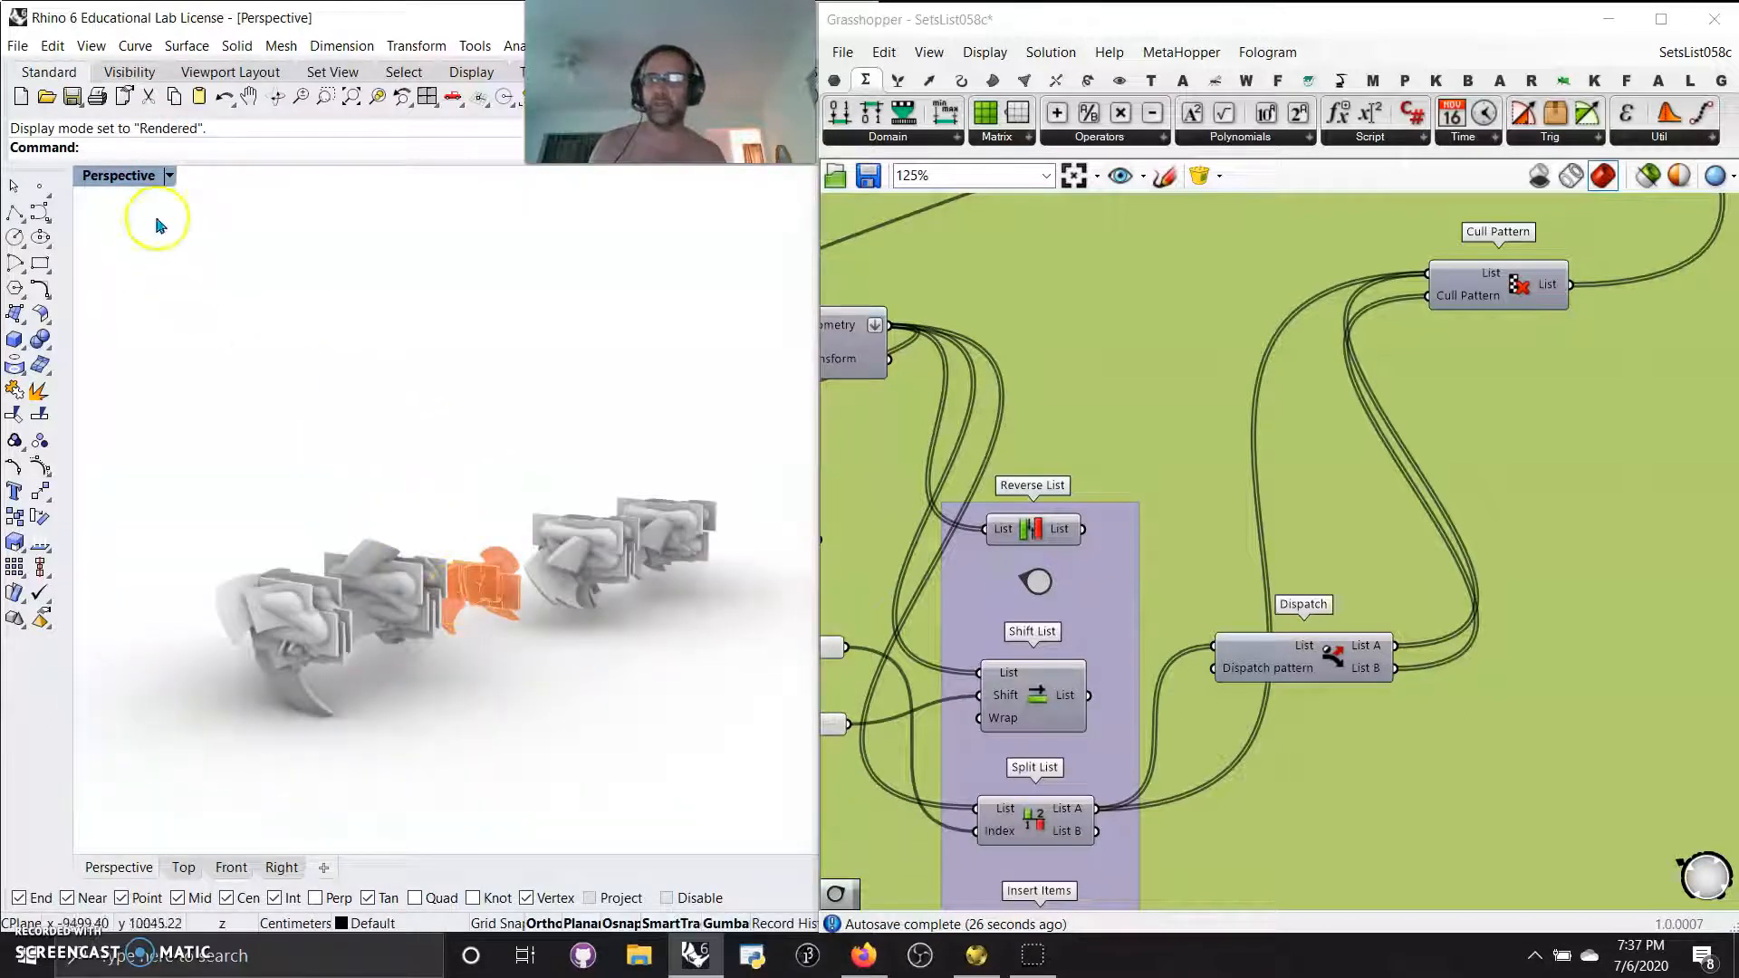
pyautogui.click(127, 175)
pyautogui.click(138, 358)
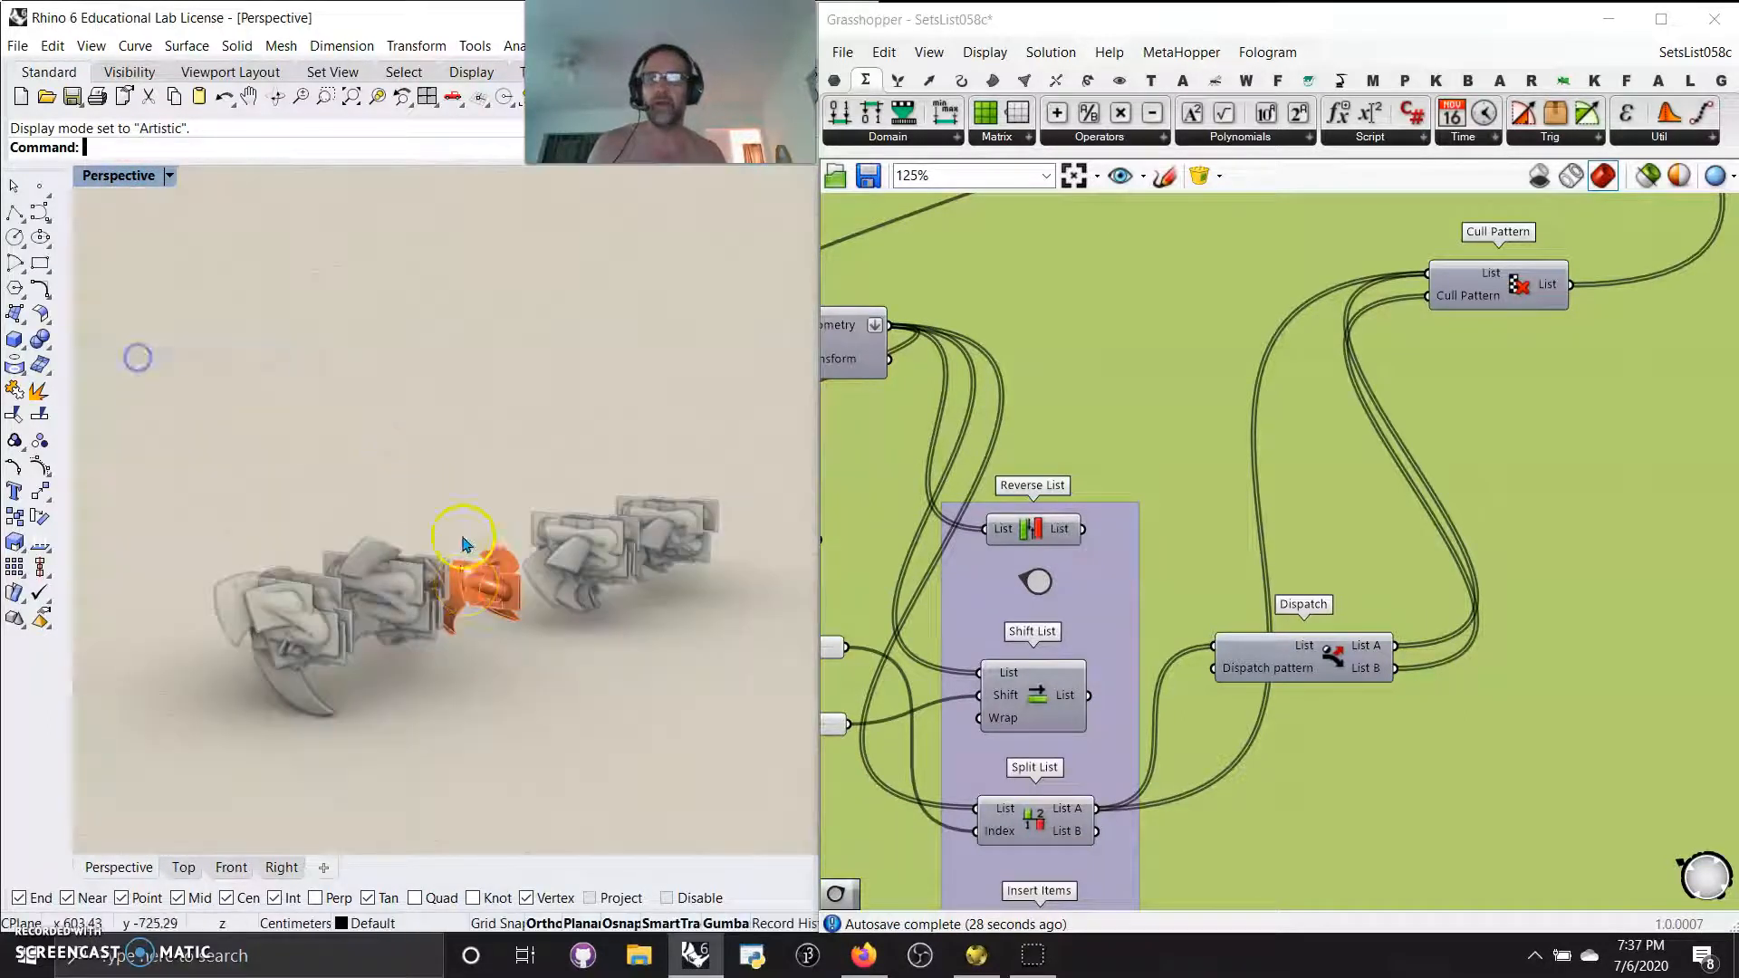
pyautogui.moveTo(547, 698)
pyautogui.mouseDown(button='right')
pyautogui.moveTo(520, 737)
pyautogui.moveTo(504, 718)
pyautogui.moveTo(534, 720)
pyautogui.mouseUp(button='right')
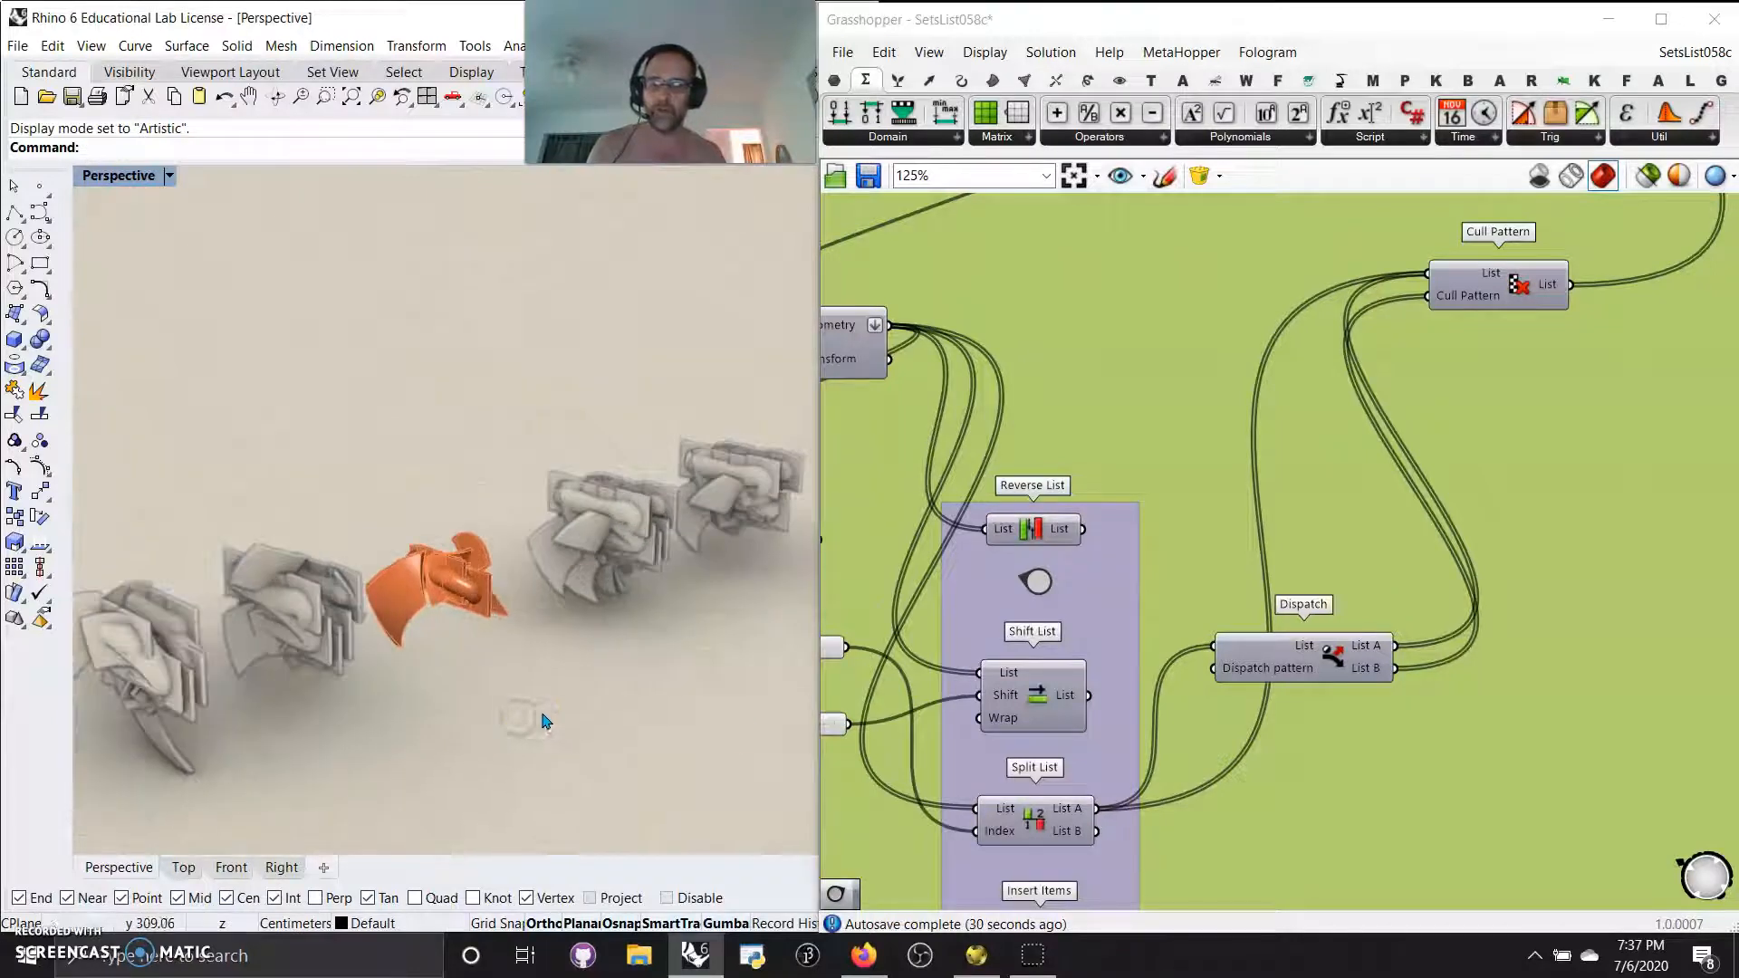
# Step: Select the Bend Deform component and the Pipe component in turn to identify their geometry in the Artistic view
pyautogui.scroll(-2, 1114, 342)
pyautogui.scroll(-2, 1602, 587)
pyautogui.moveTo(1603, 587); pyautogui.dragTo(1165, 763, button='right')
pyautogui.click(1369, 544)
pyautogui.moveTo(1490, 614); pyautogui.dragTo(1361, 502)
pyautogui.click(1378, 422)
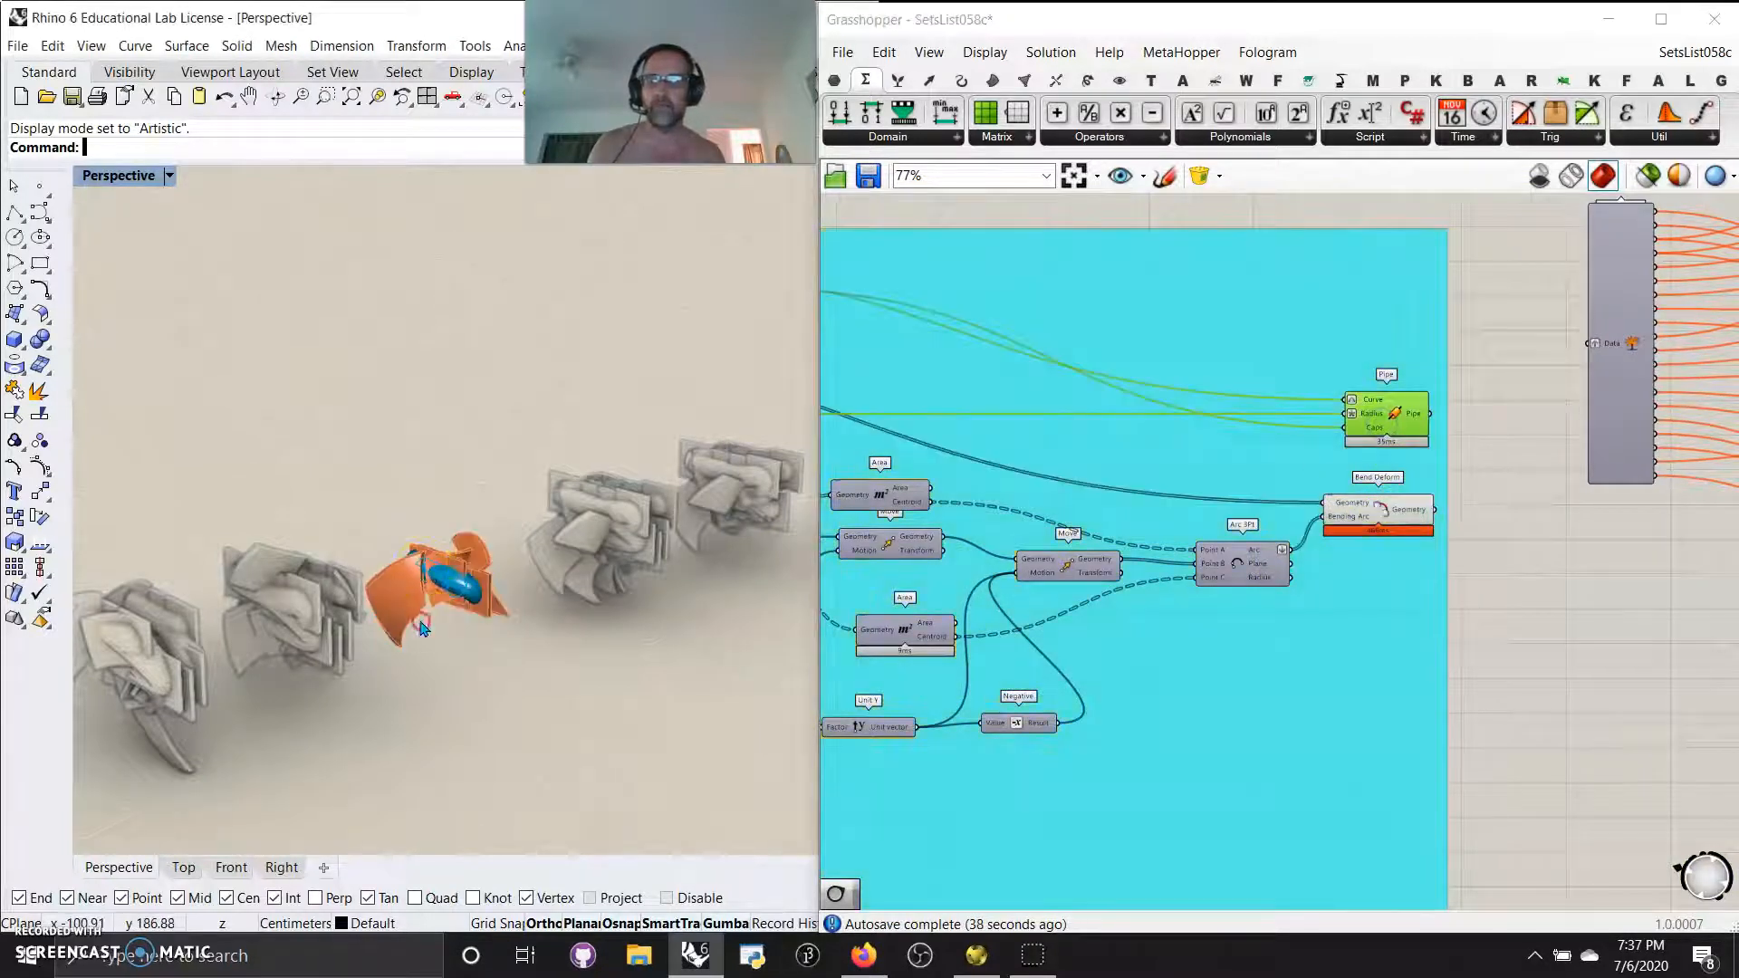
pyautogui.click(582, 621)
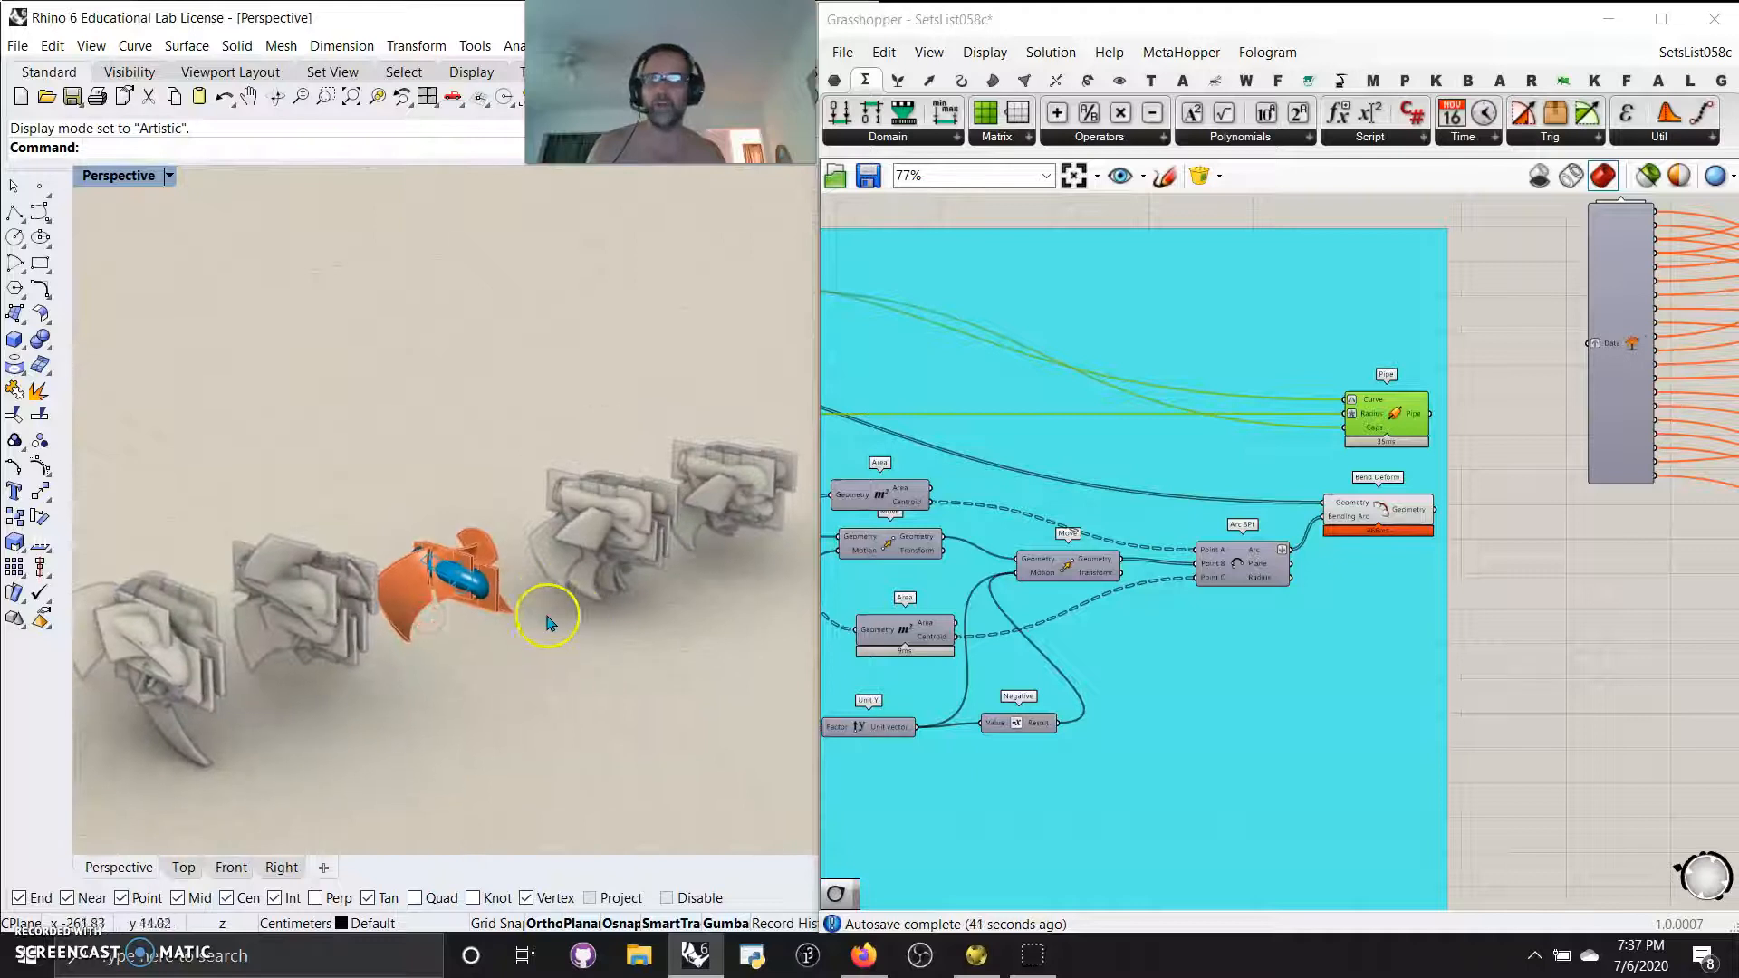
pyautogui.moveTo(1506, 453); pyautogui.dragTo(1364, 564, button='right')
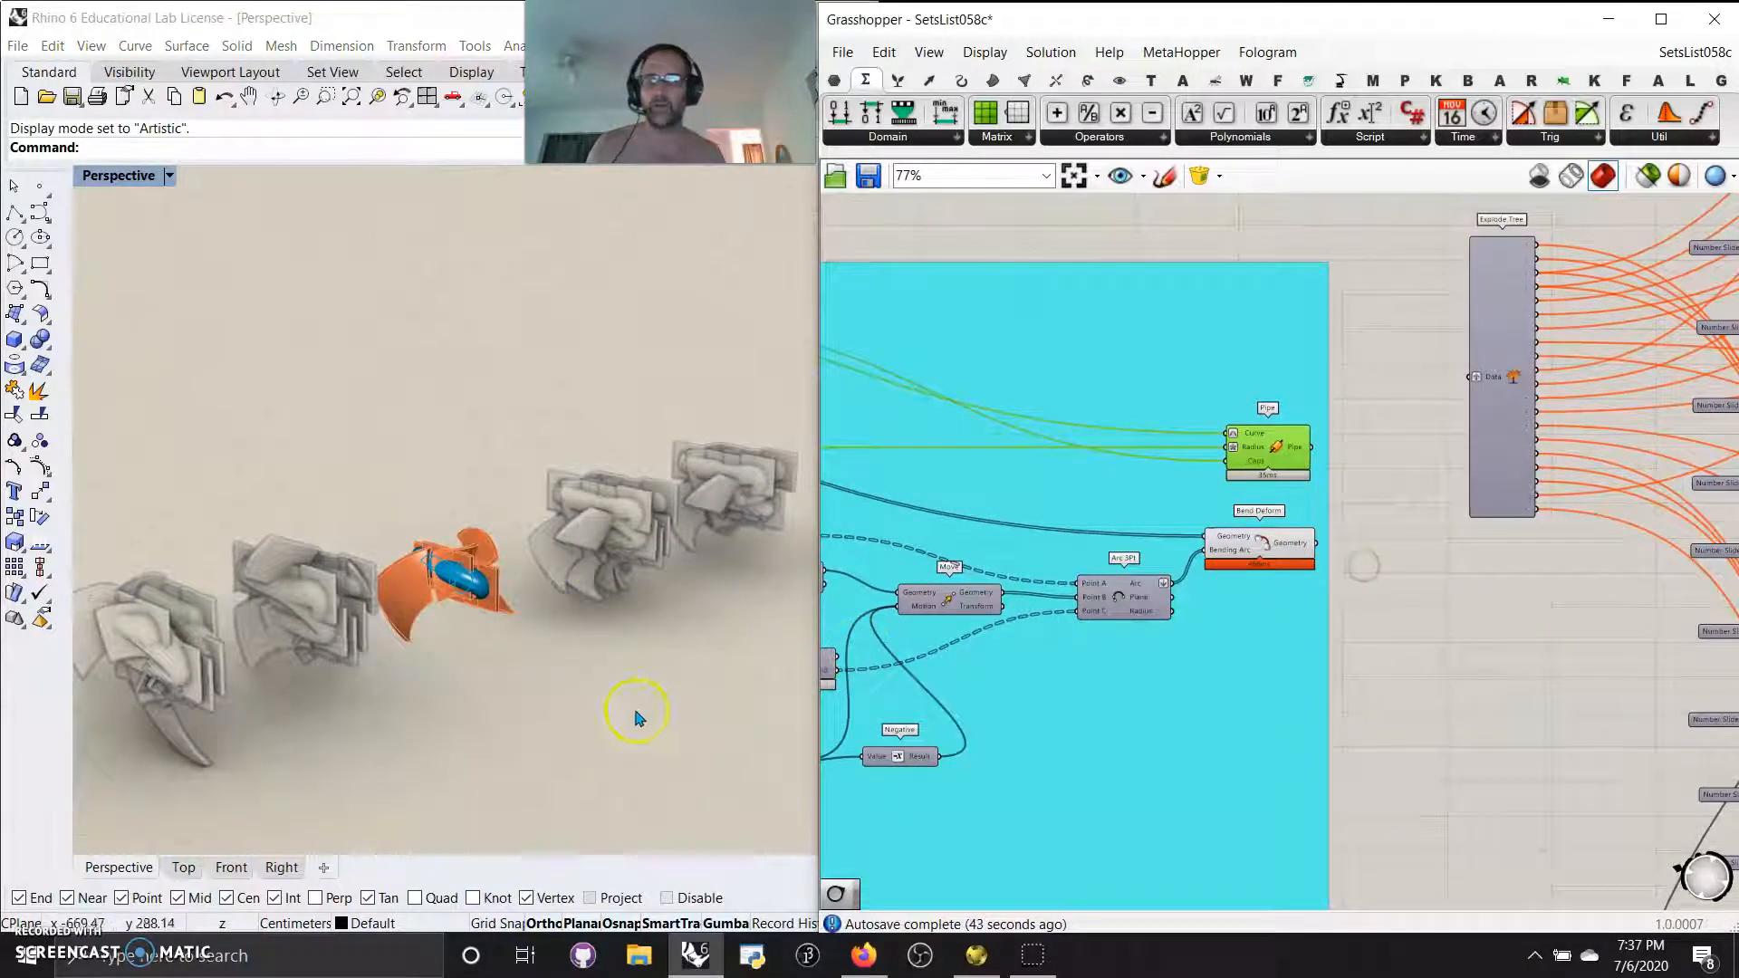
# Step: Feed Orient's Geometry output into the Panel beside it and enlarge the panel to read the full point list
pyautogui.scroll(-5, 1099, 718)
pyautogui.scroll(5, 1048, 756)
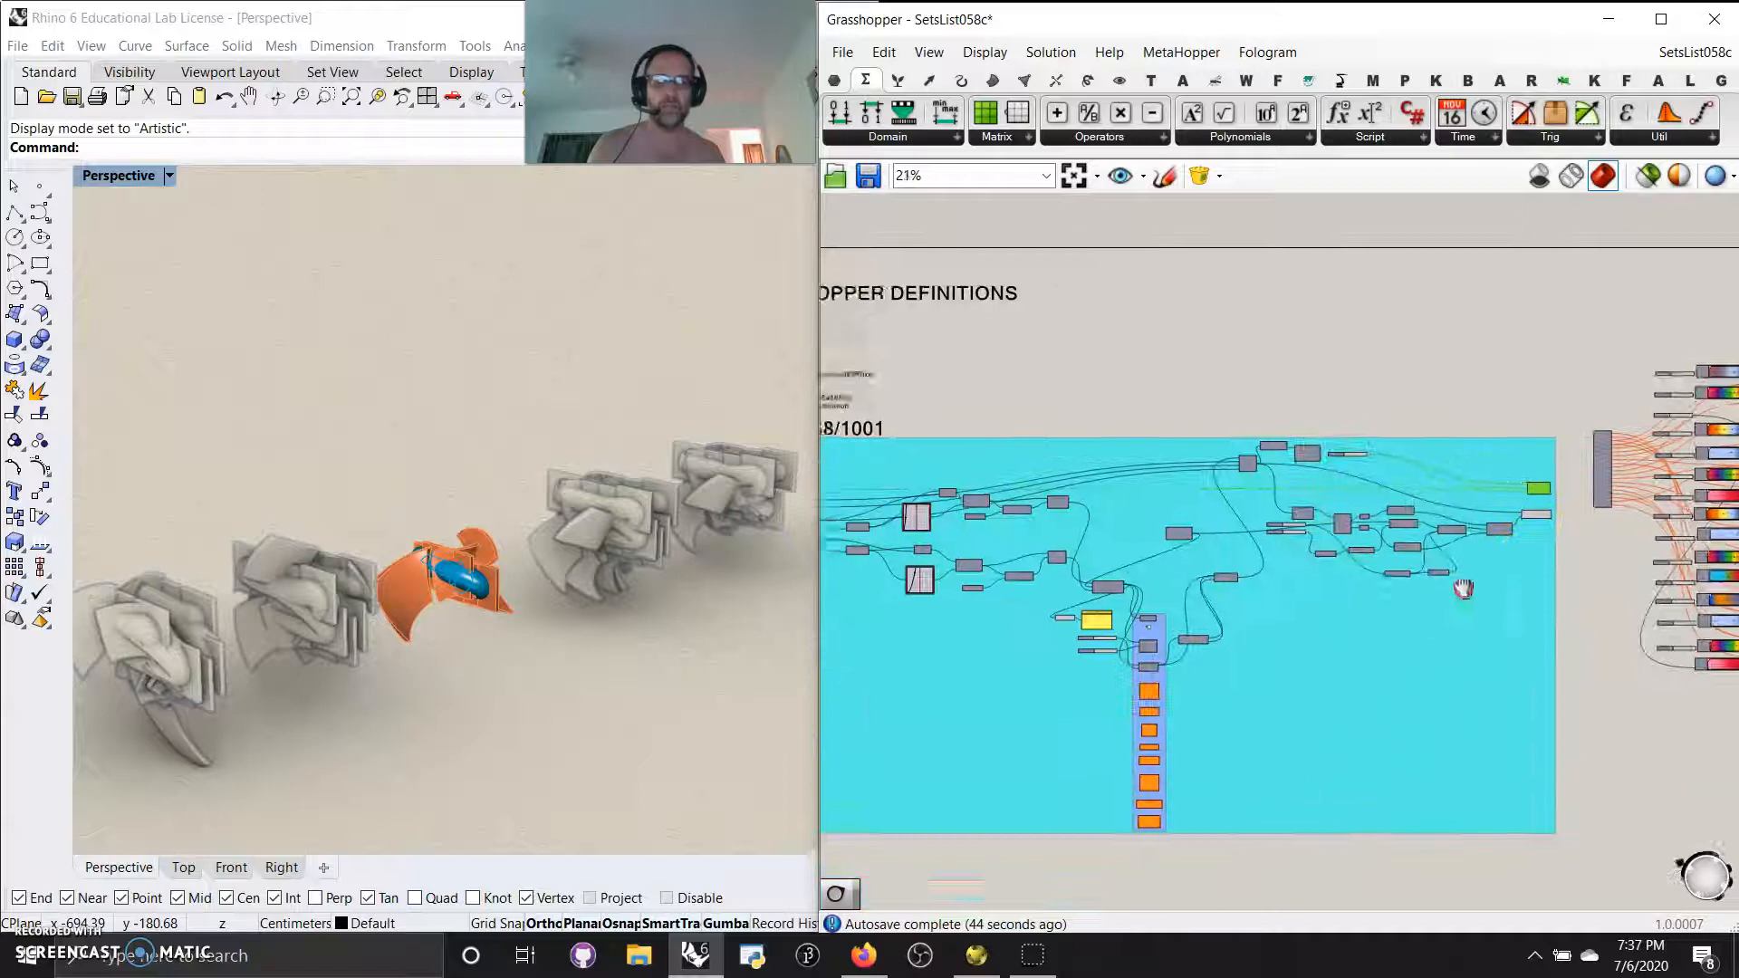
pyautogui.scroll(4, 1127, 697)
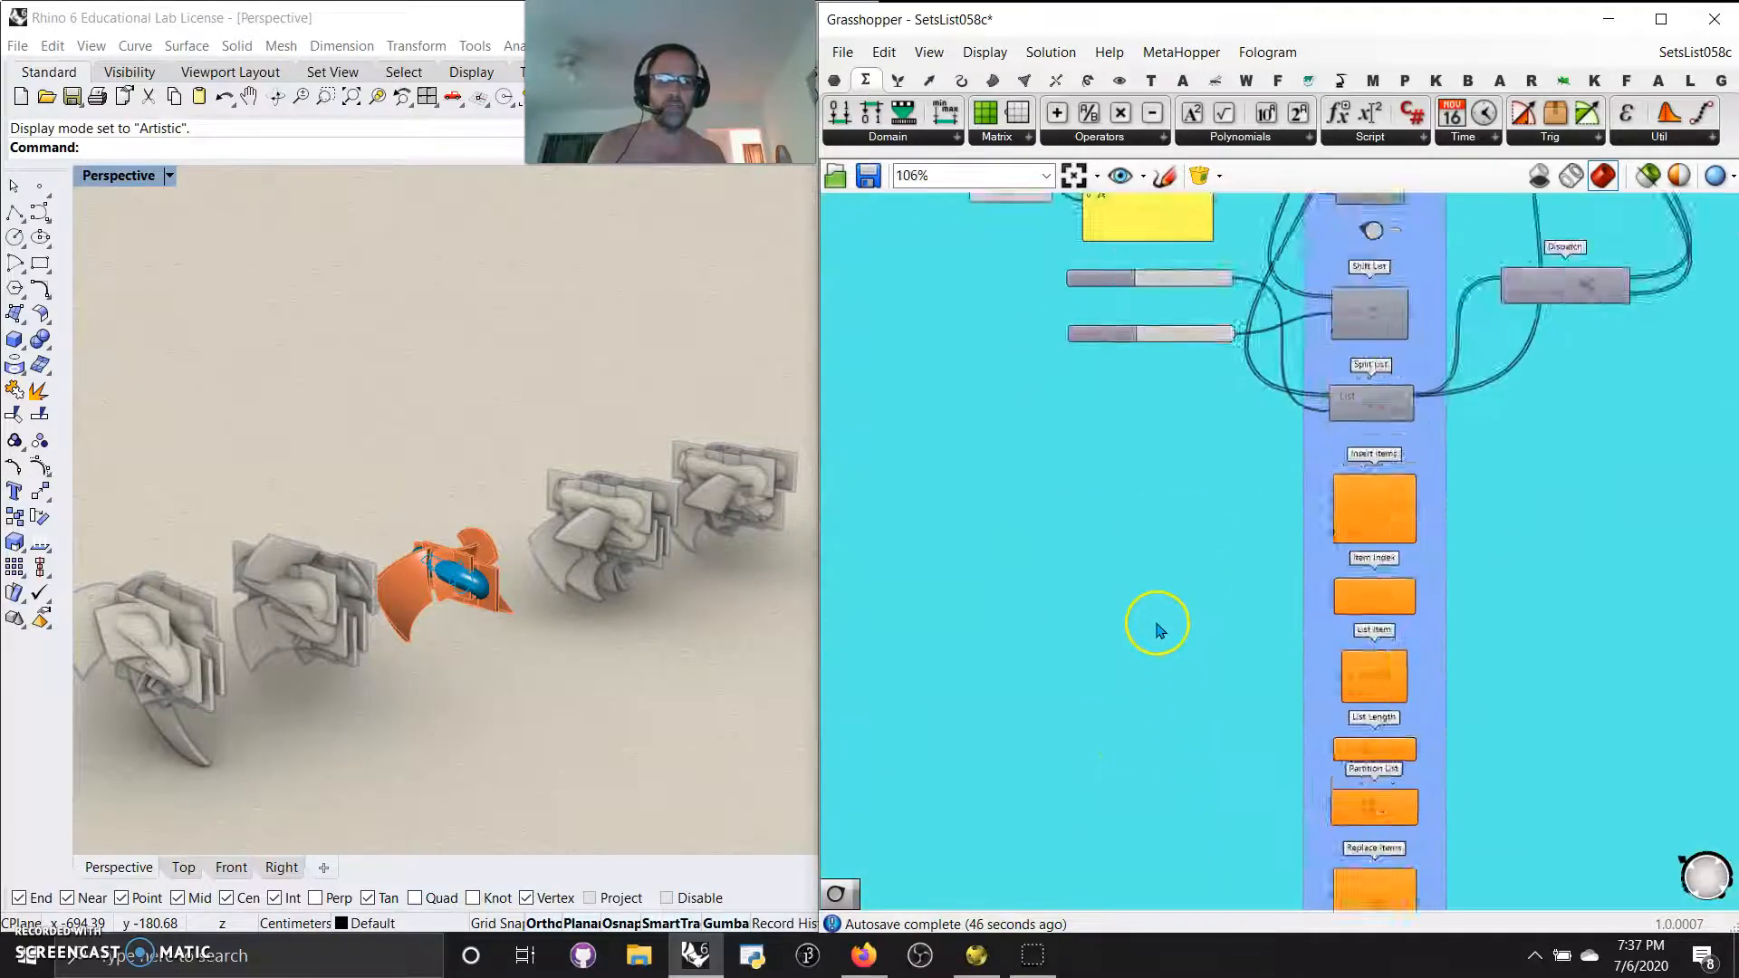
pyautogui.moveTo(1106, 516); pyautogui.dragTo(1003, 392, button='right')
pyautogui.scroll(-1, 1071, 408)
pyautogui.moveTo(1109, 324); pyautogui.dragTo(1139, 631, button='right')
pyautogui.moveTo(1150, 344); pyautogui.dragTo(1133, 426, button='right')
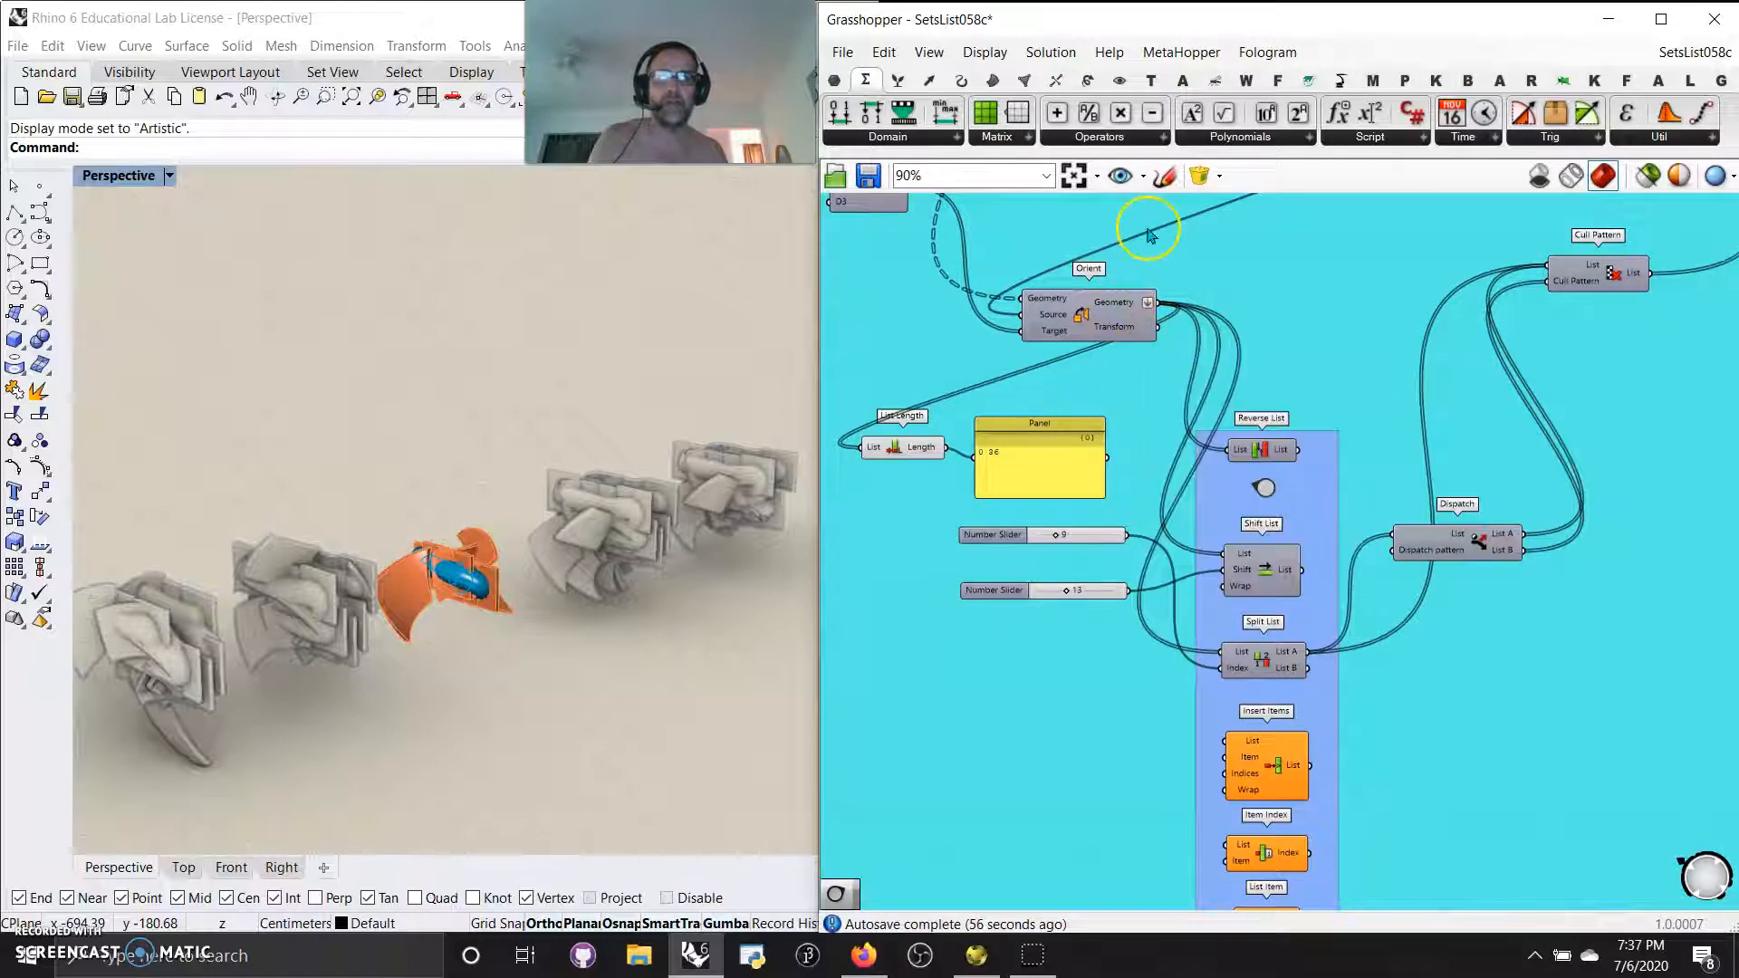
pyautogui.moveTo(987, 421); pyautogui.dragTo(1256, 277)
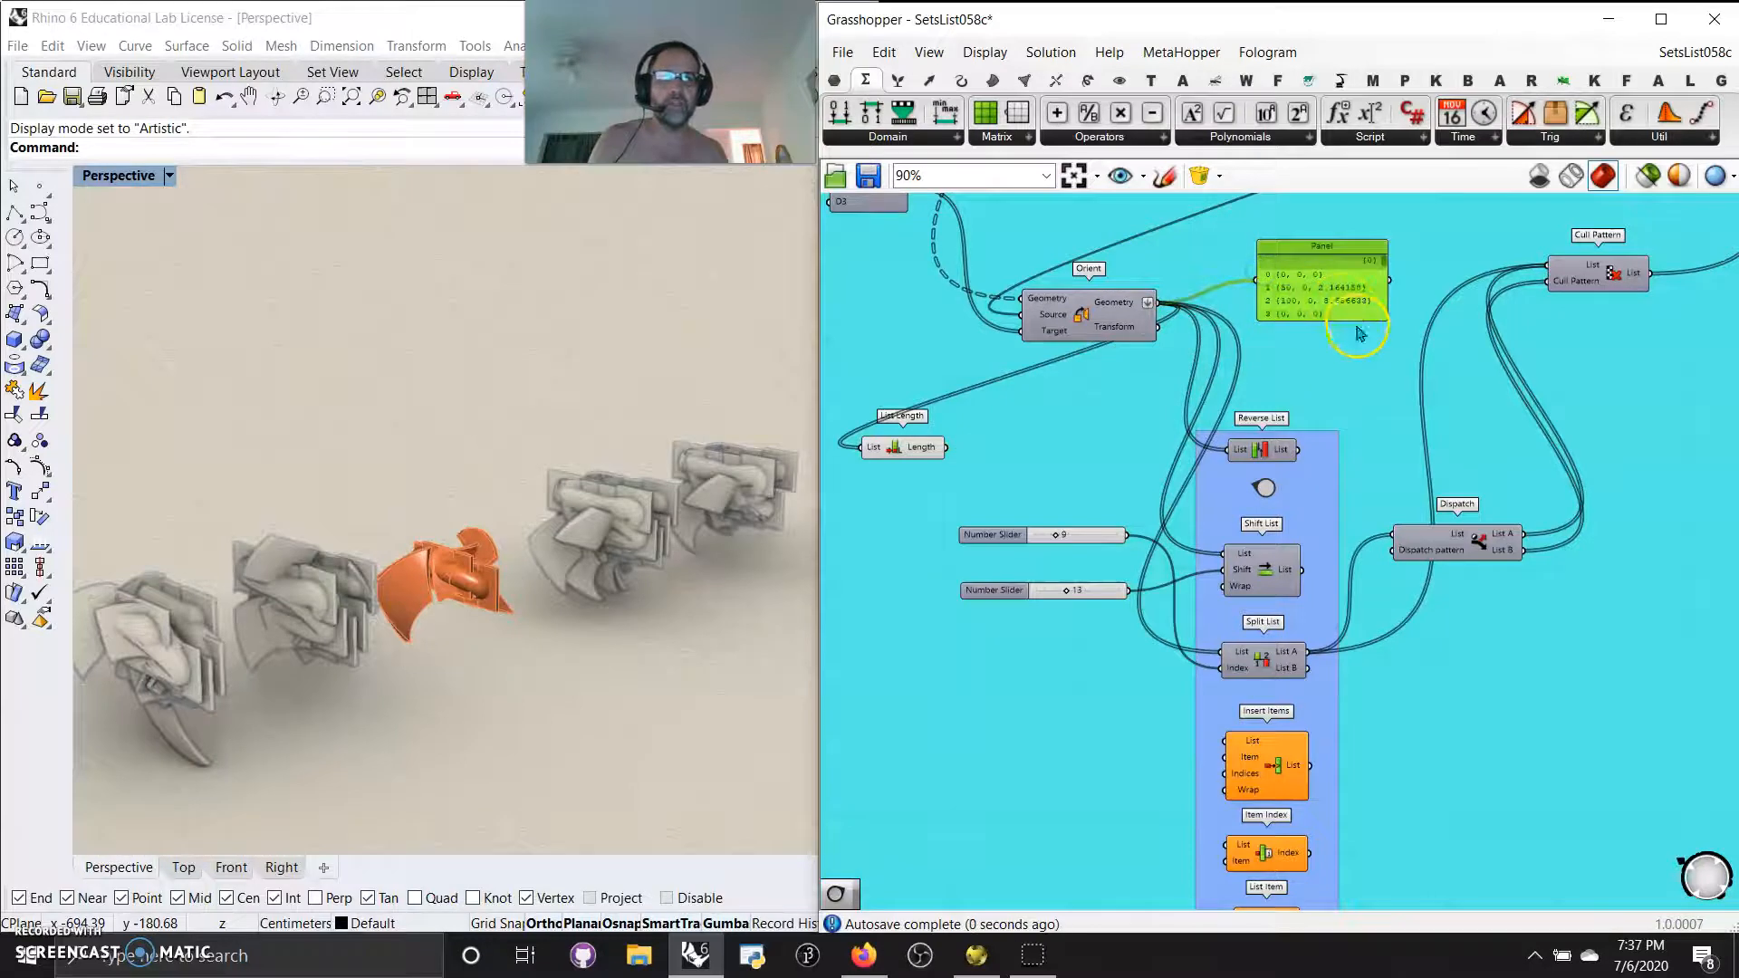
pyautogui.moveTo(1356, 319); pyautogui.dragTo(1453, 605)
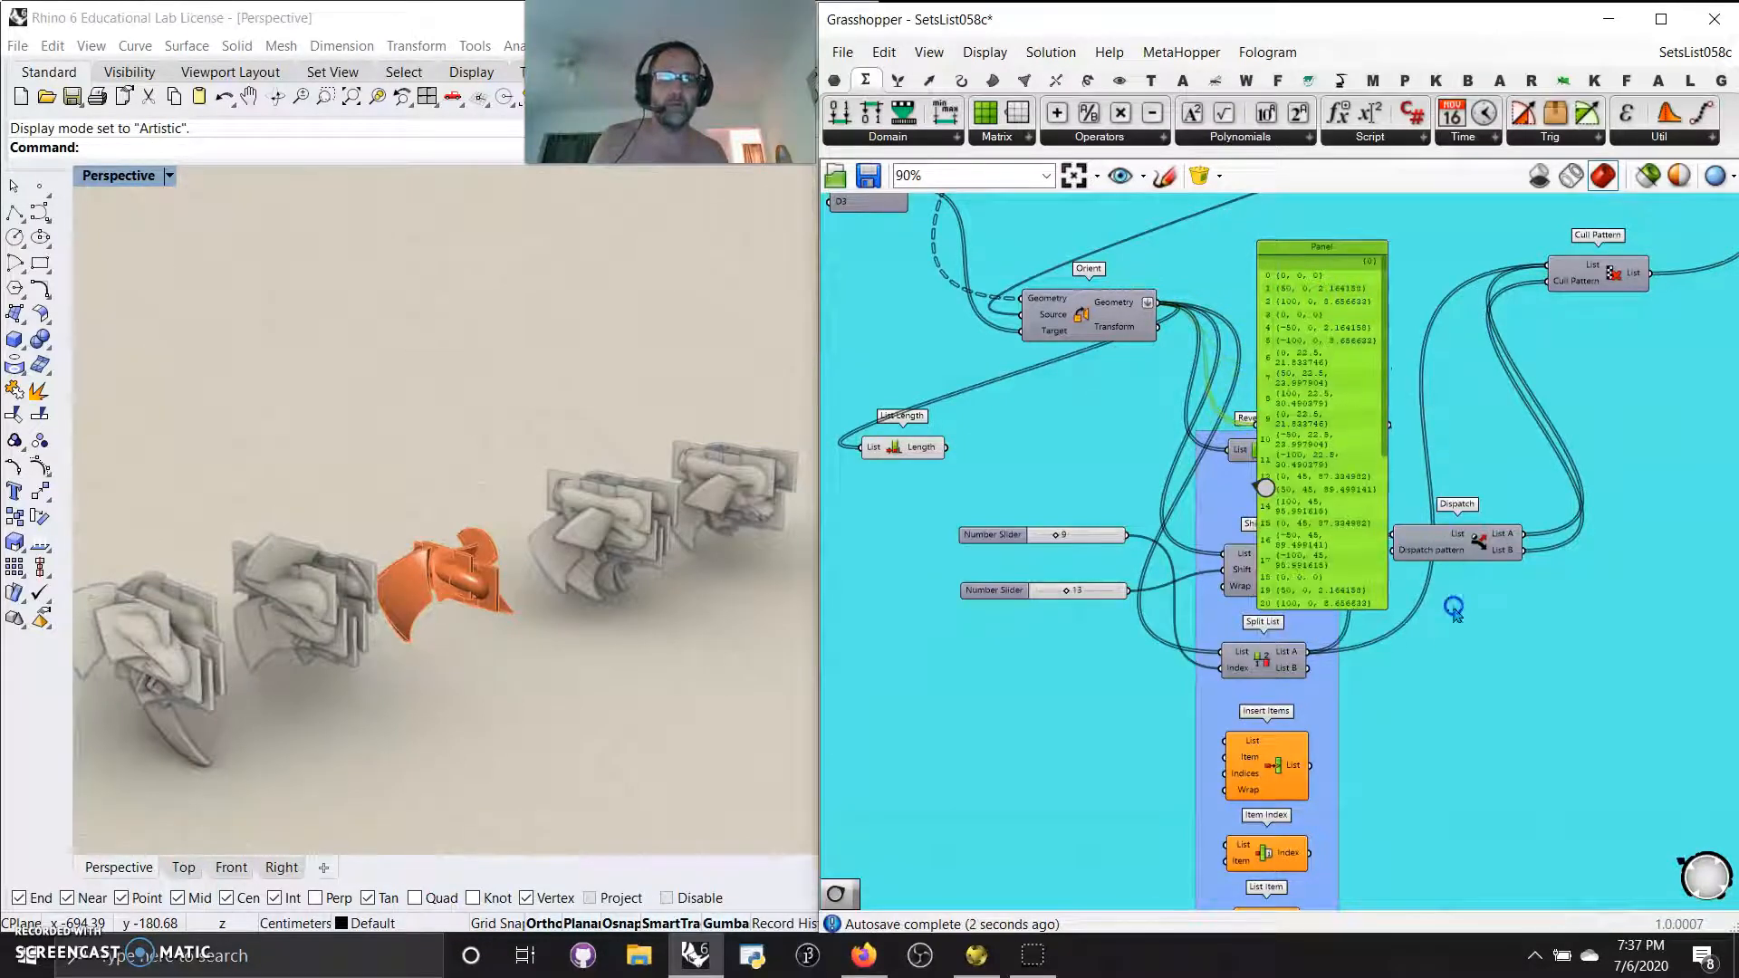
pyautogui.moveTo(1388, 459); pyautogui.dragTo(1512, 460)
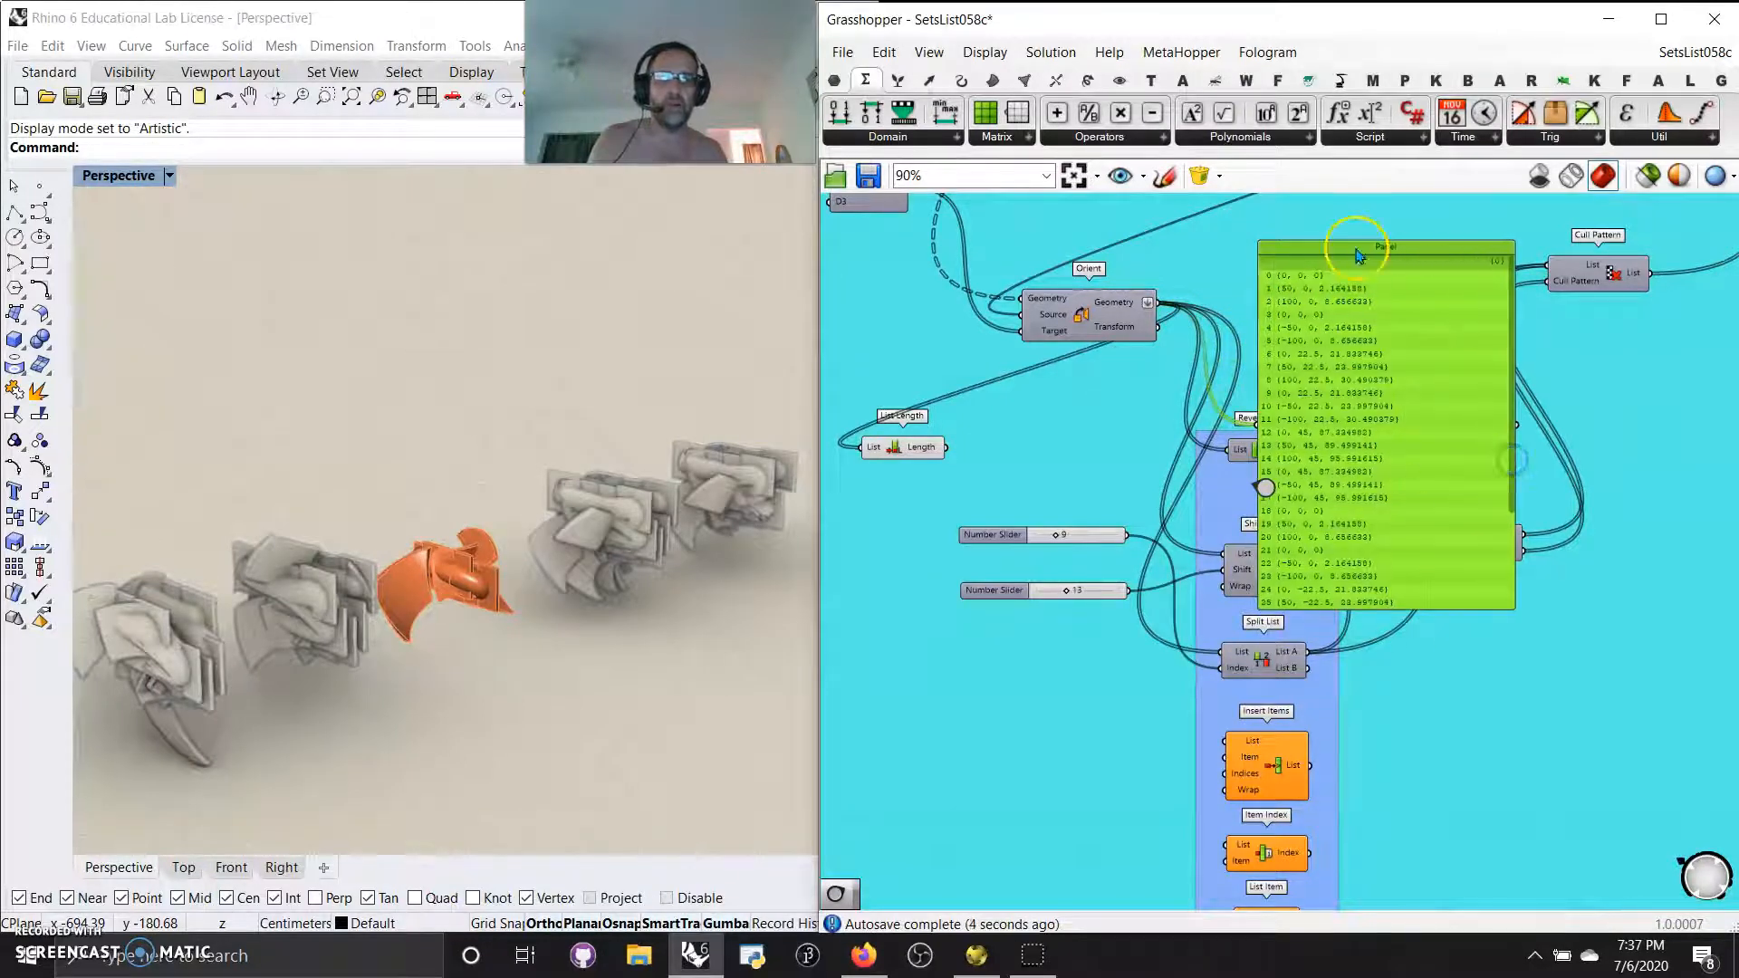
# Step: Return the Panel to its place beside List Length, reconnect the Length output to it, and shrink it to its former size
pyautogui.moveTo(1356, 256); pyautogui.dragTo(1071, 323)
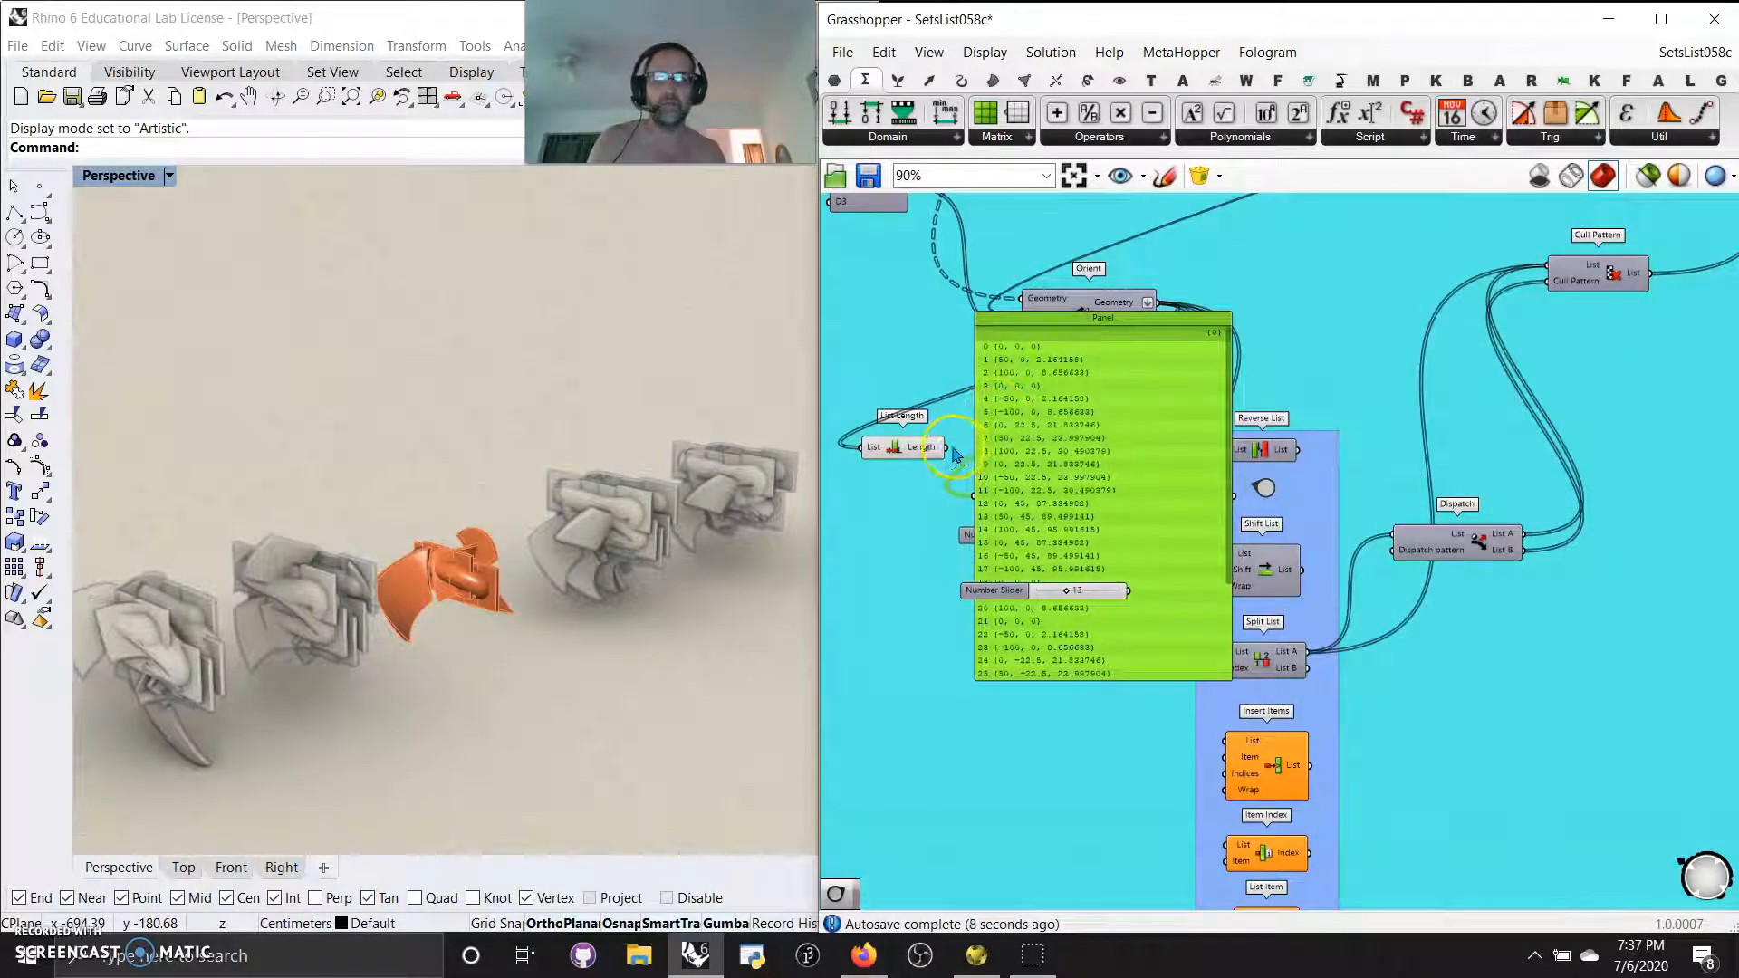
pyautogui.moveTo(970, 486); pyautogui.dragTo(979, 497)
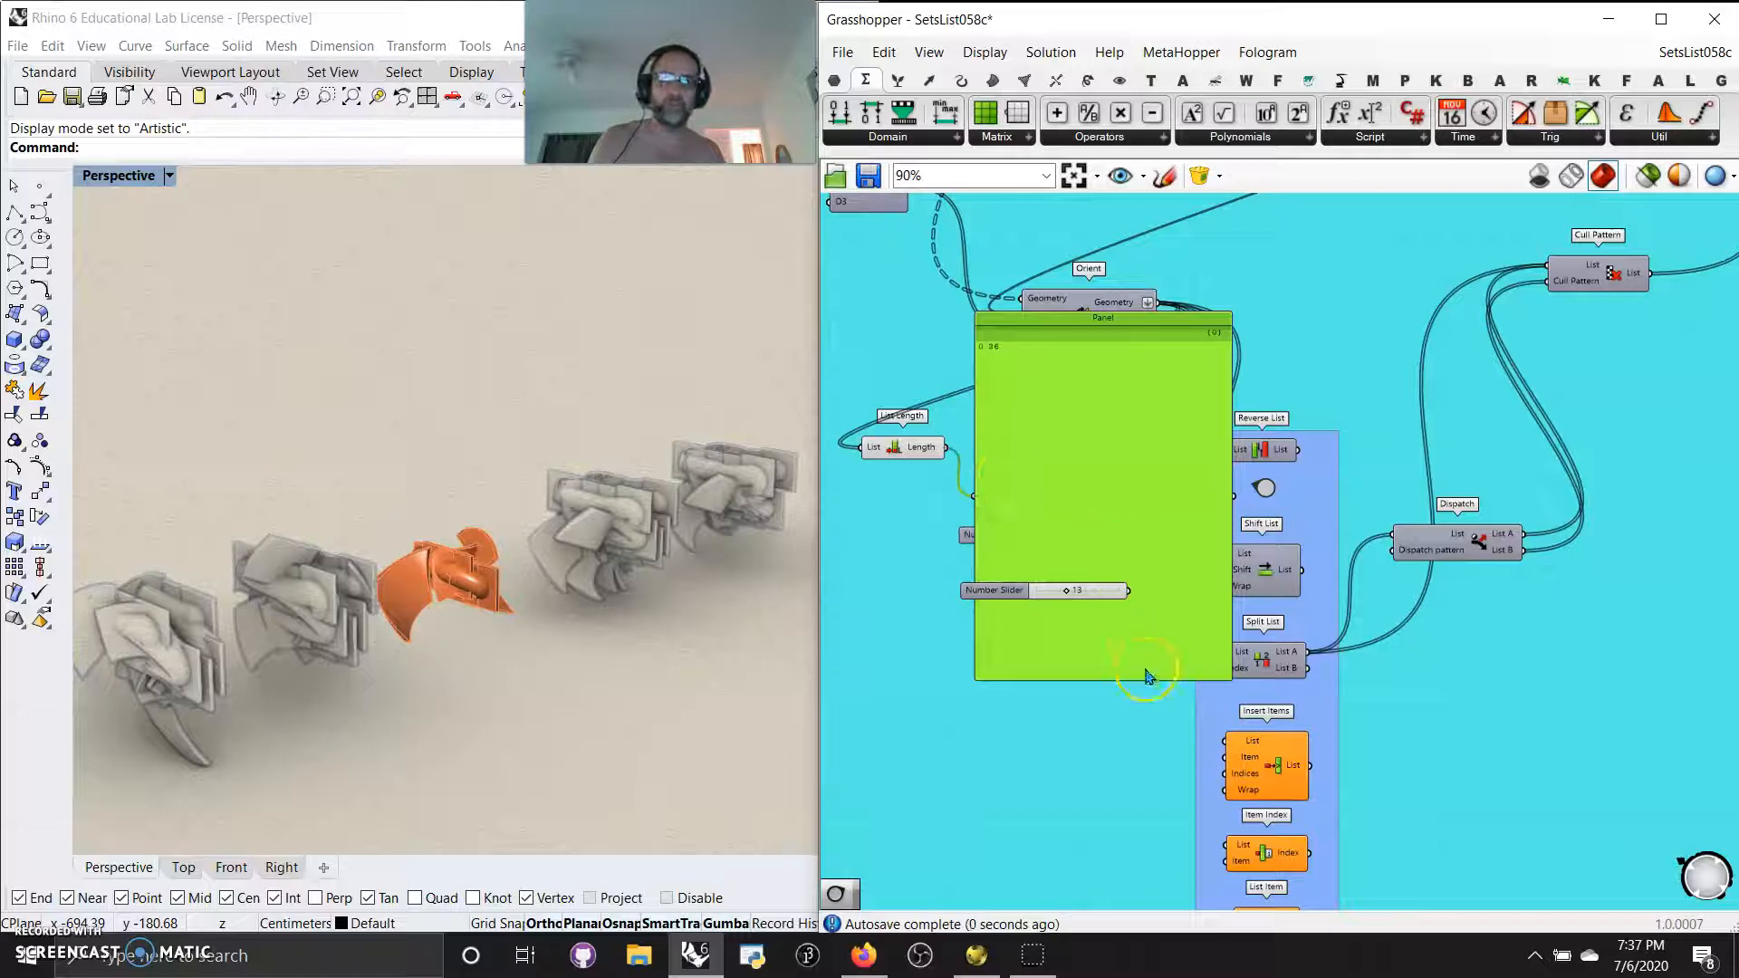
pyautogui.moveTo(1144, 678); pyautogui.dragTo(1080, 367)
pyautogui.moveTo(1172, 324); pyautogui.dragTo(1096, 496)
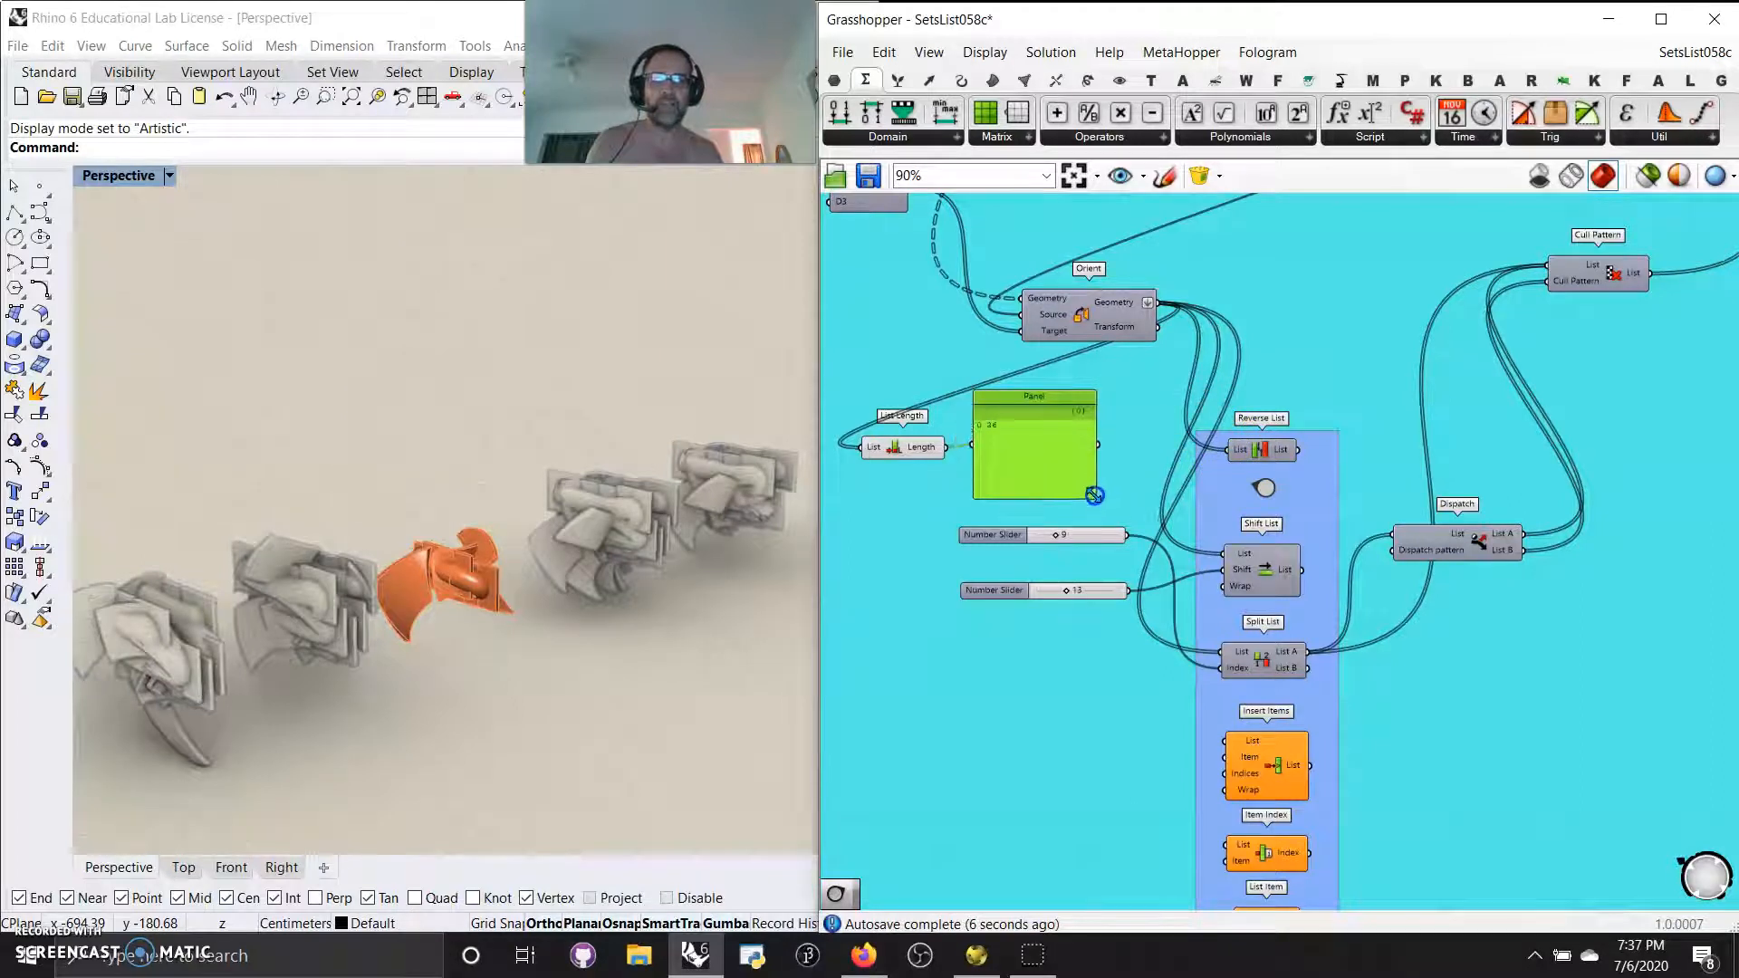
# Step: Examine the unconnected list components from Insert Items down to Sub List and their place in the whole definition
pyautogui.moveTo(1303, 793); pyautogui.dragTo(1277, 427, button='right')
pyautogui.scroll(3, 1213, 398)
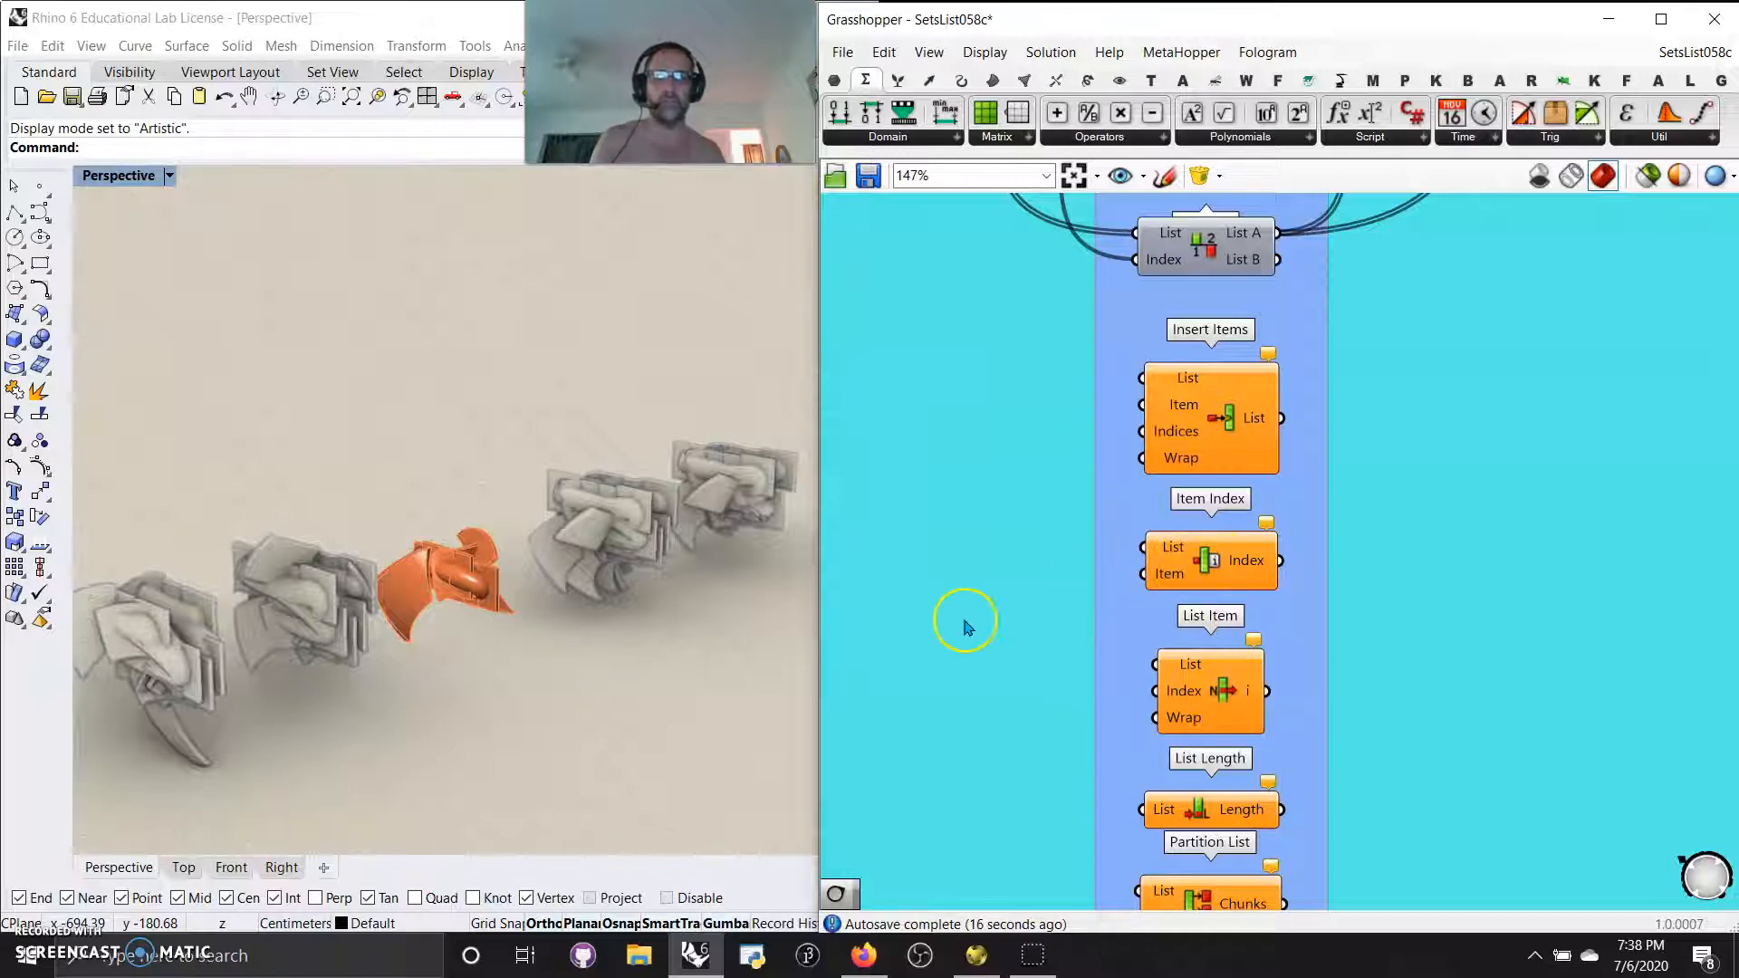
pyautogui.scroll(-2, 944, 658)
pyautogui.moveTo(942, 724); pyautogui.dragTo(1012, 519, button='right')
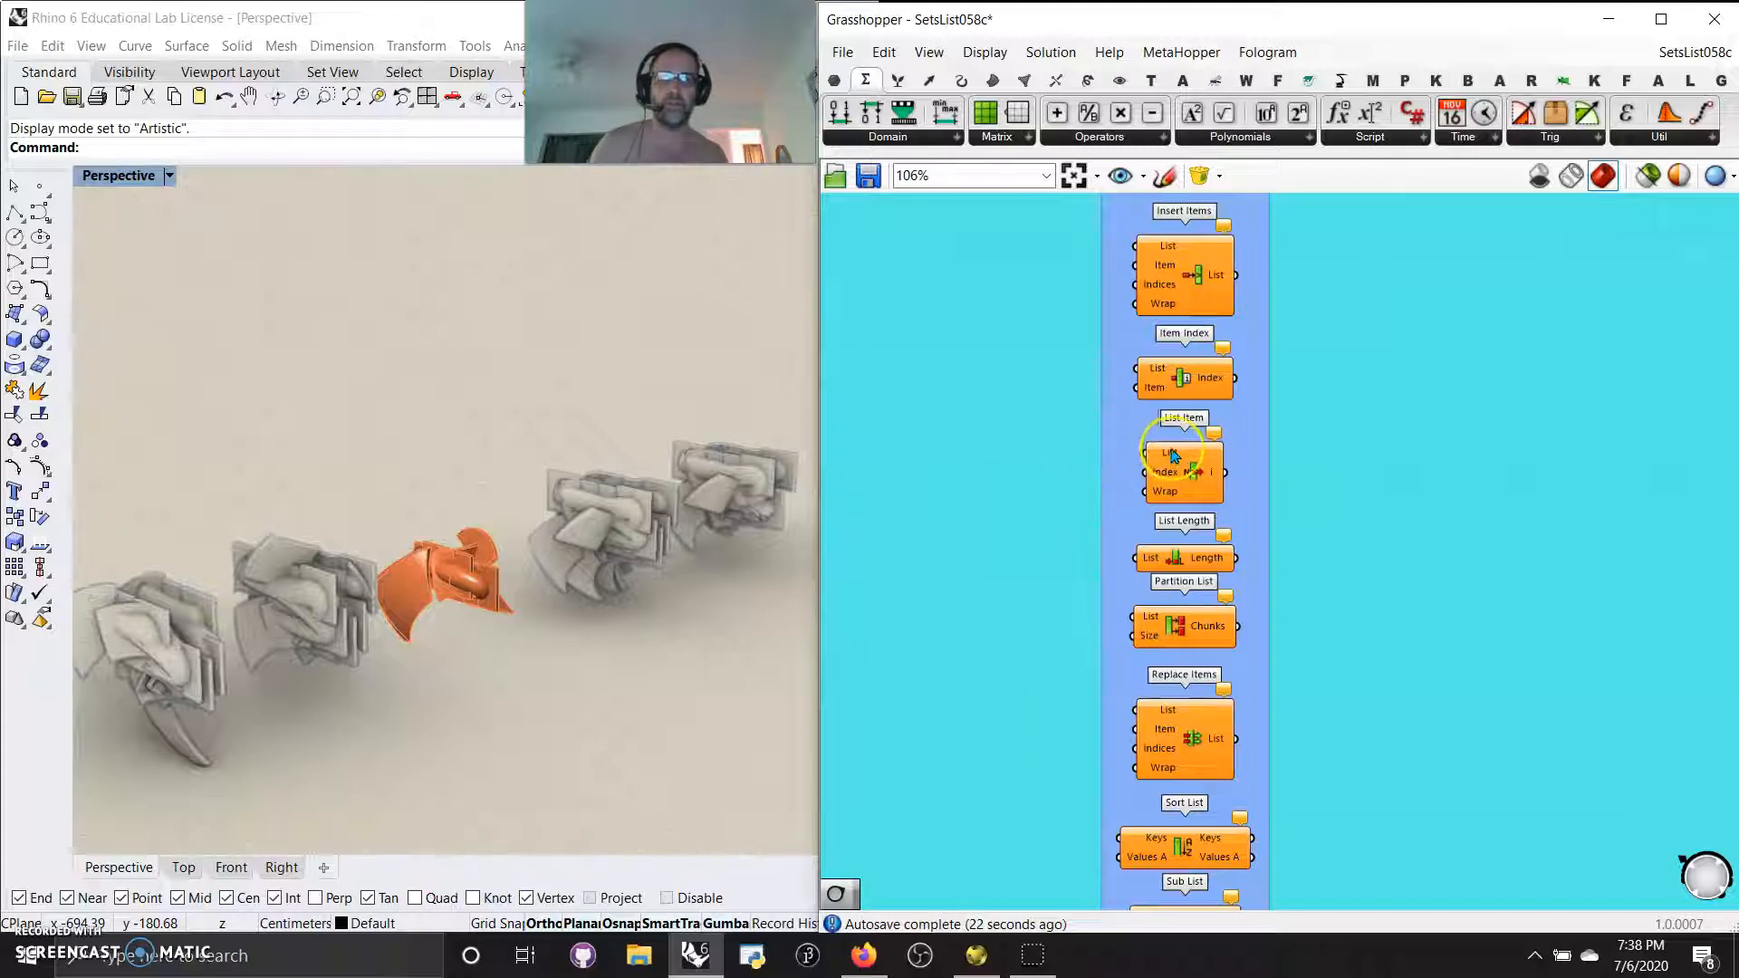
pyautogui.moveTo(1073, 548); pyautogui.dragTo(1095, 450, button='right')
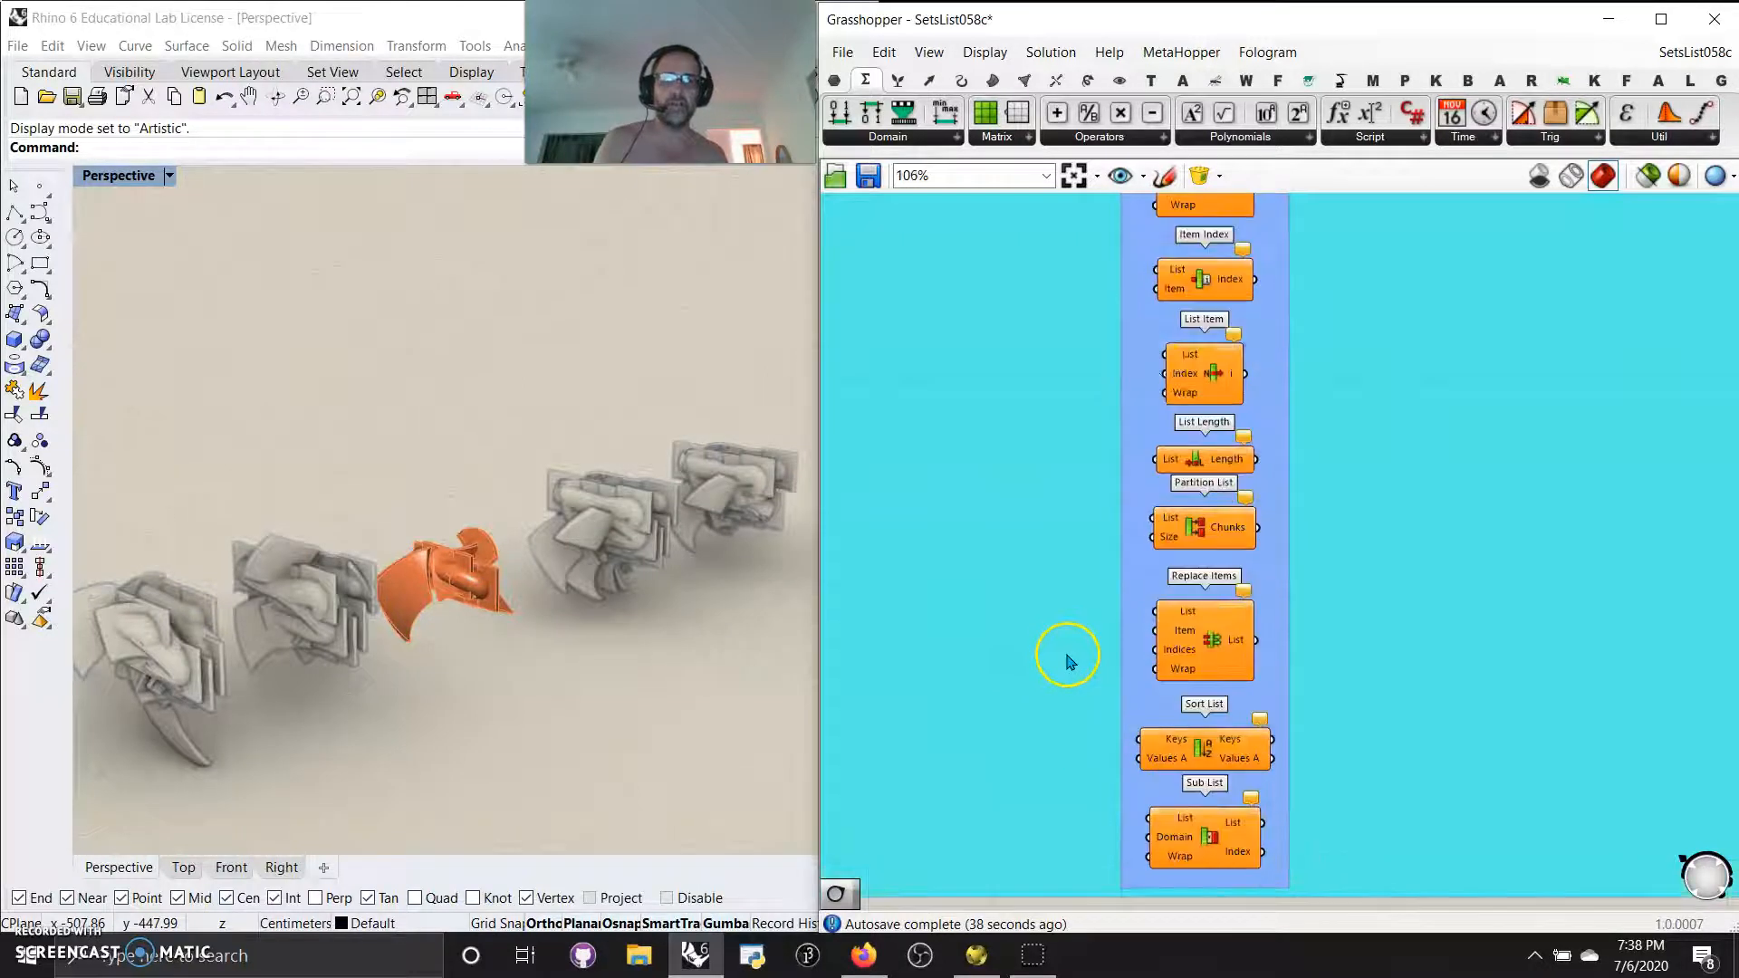
pyautogui.moveTo(1201, 279)
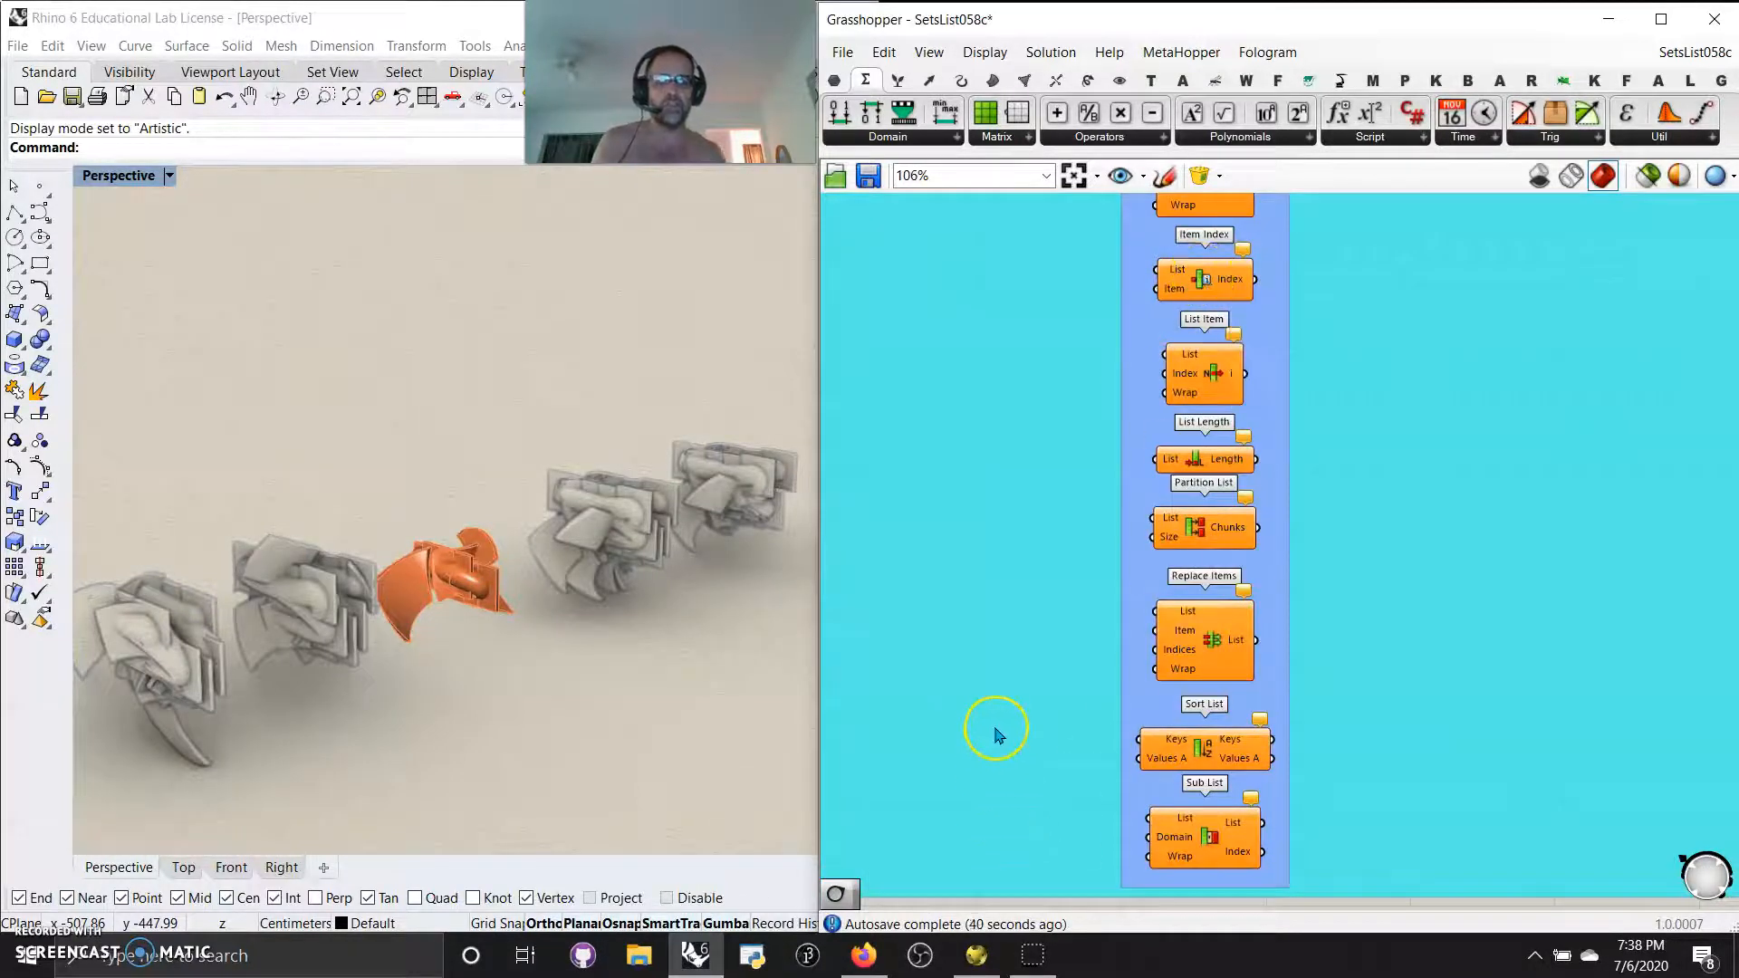
pyautogui.moveTo(1202, 301)
pyautogui.mouseDown()
pyautogui.moveTo(987, 497)
pyautogui.moveTo(1051, 763)
pyautogui.moveTo(1049, 326)
pyautogui.moveTo(1196, 294)
pyautogui.mouseUp()
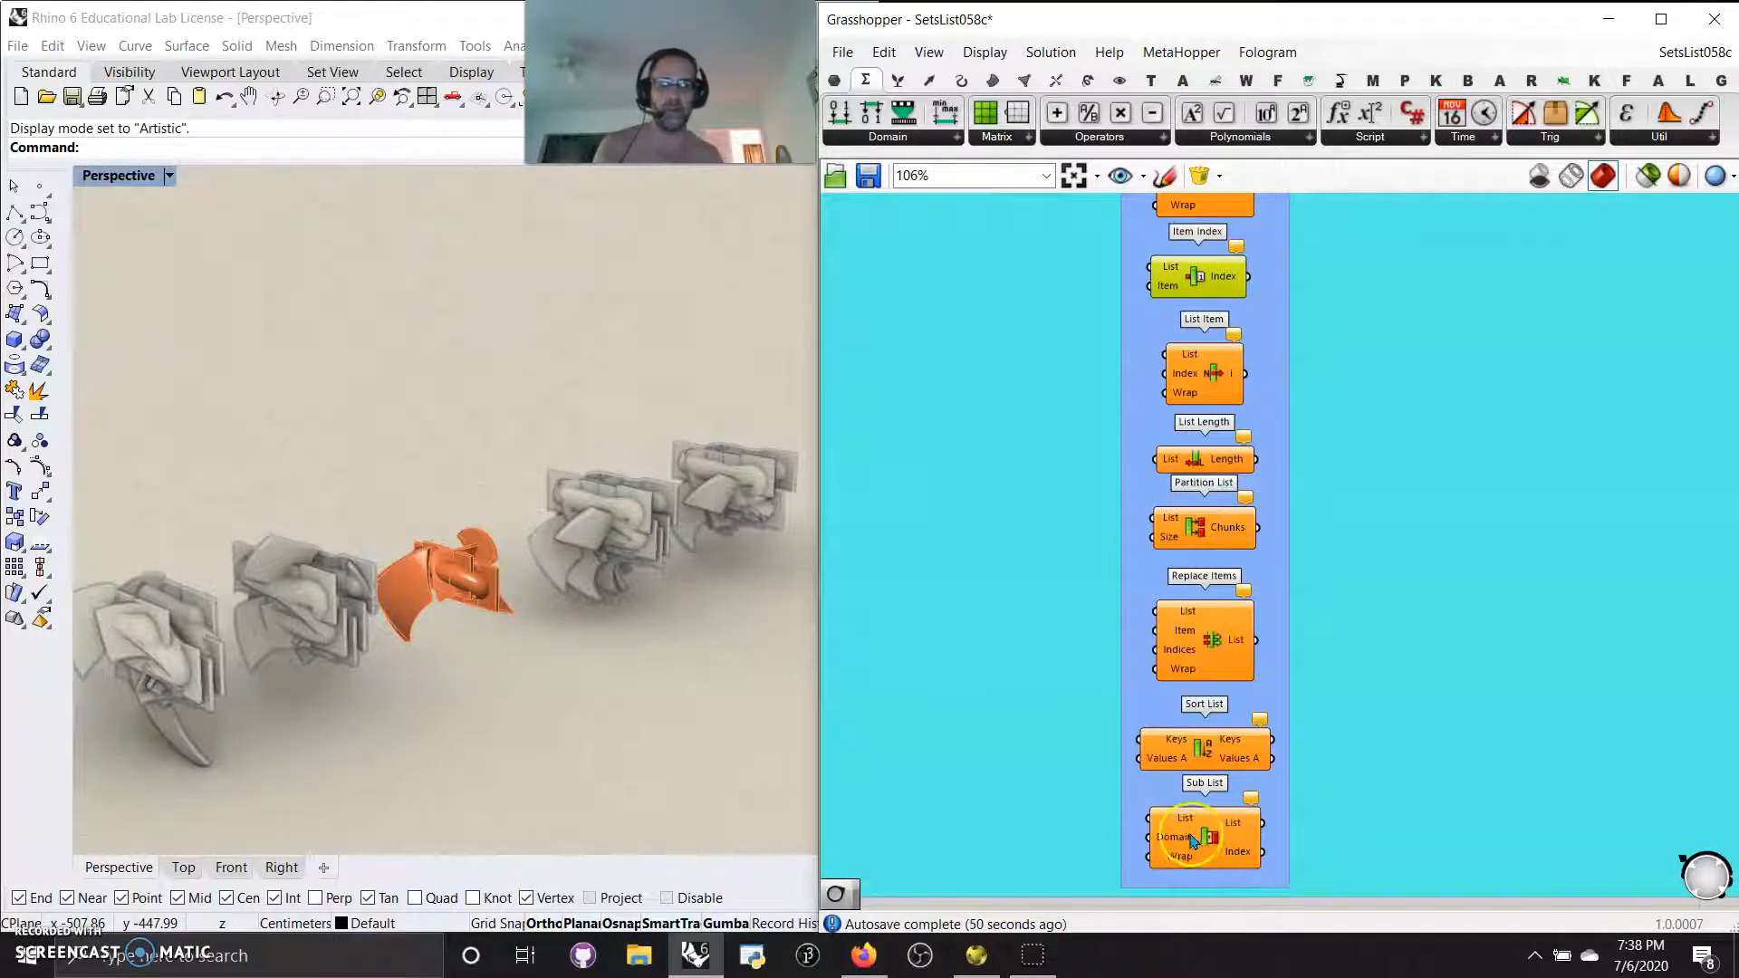
pyautogui.scroll(-2, 1005, 672)
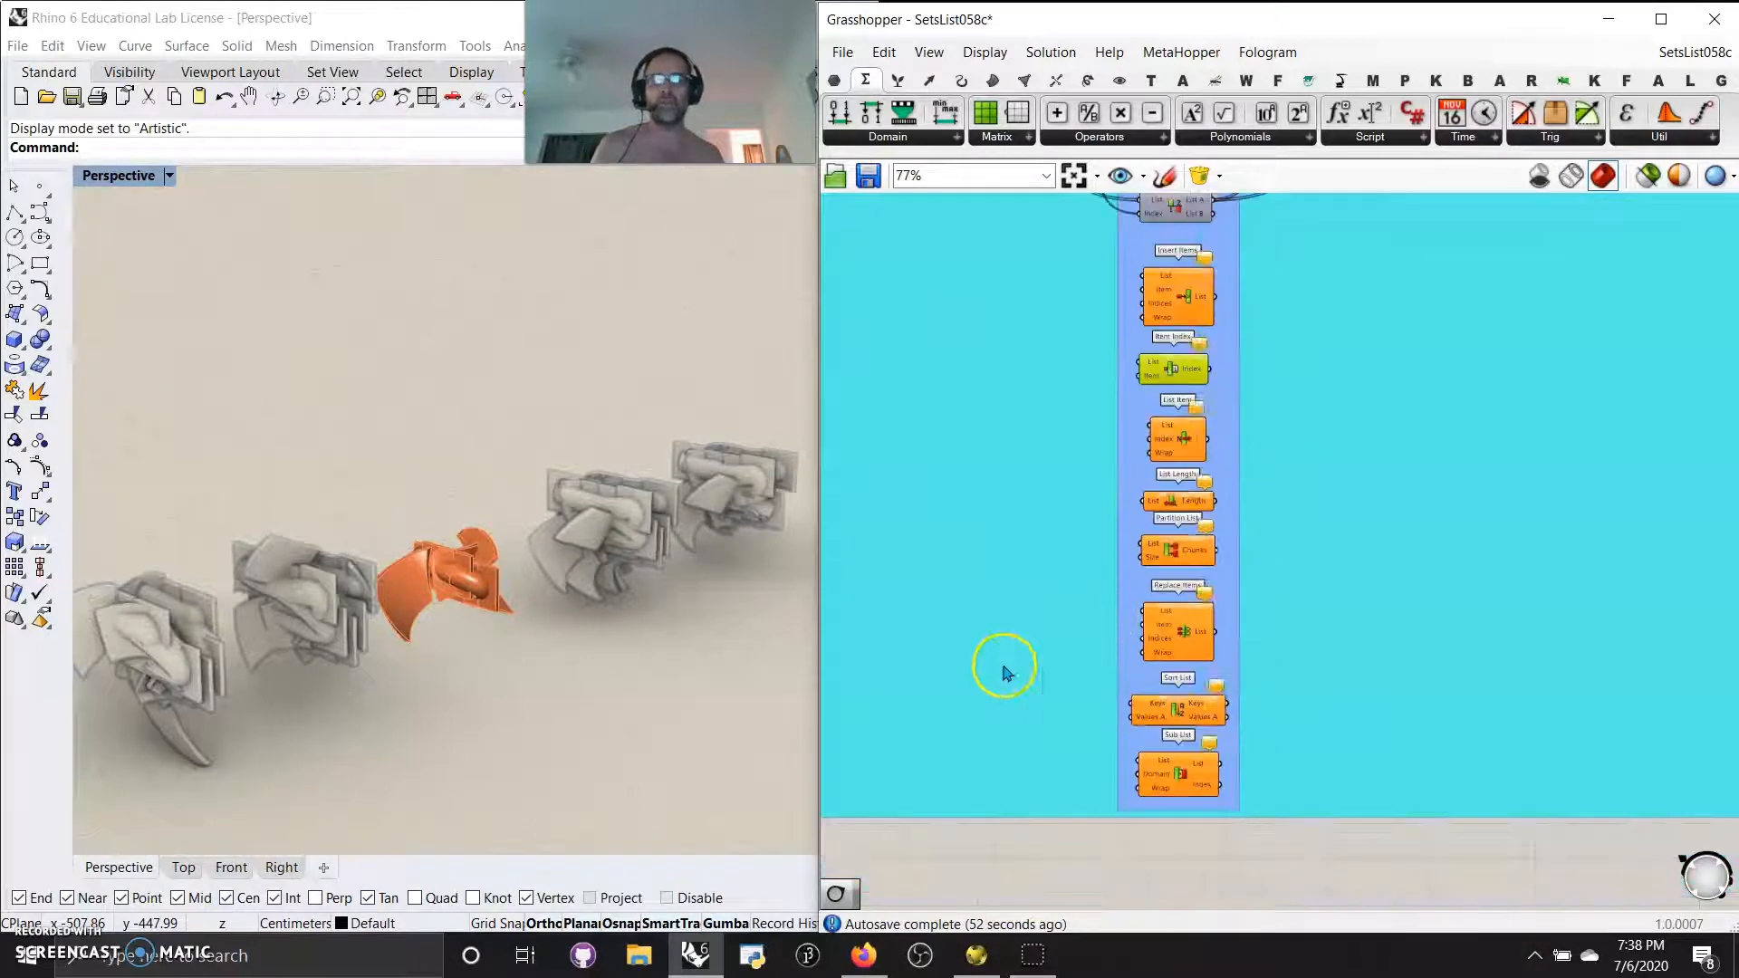
pyautogui.moveTo(652, 628)
pyautogui.mouseDown(button='right')
pyautogui.moveTo(644, 703)
pyautogui.moveTo(644, 652)
pyautogui.moveTo(679, 610)
pyautogui.mouseUp(button='right')
pyautogui.scroll(-5, 939, 474)
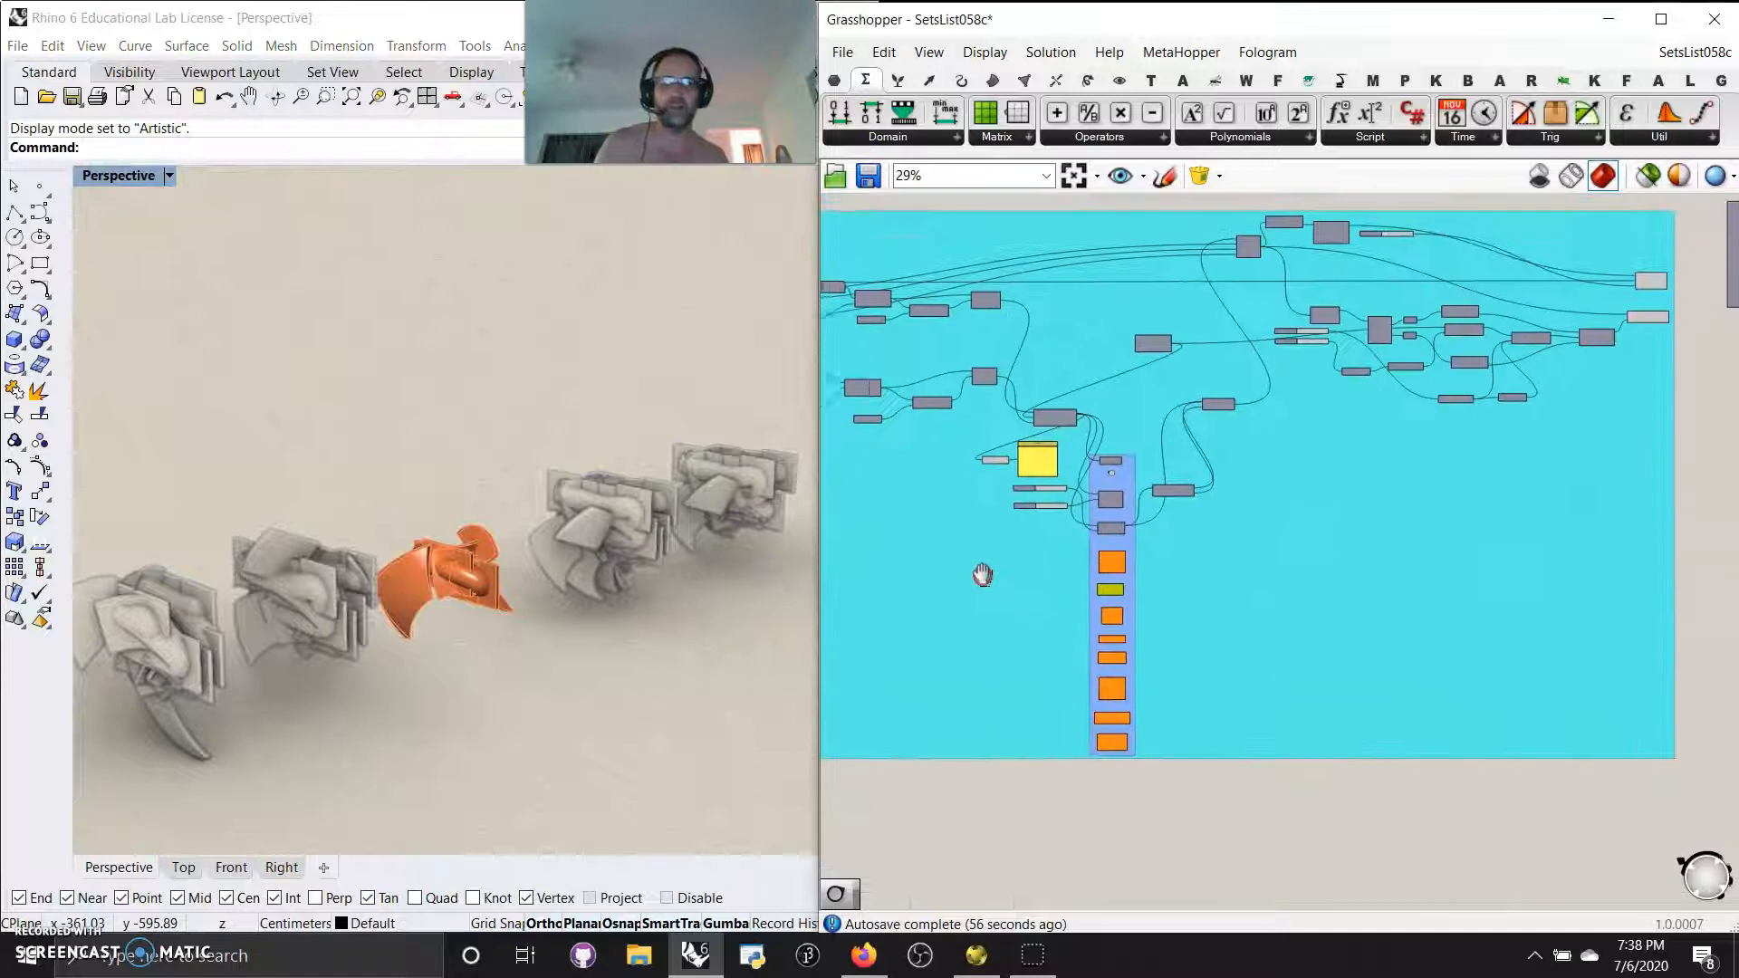
pyautogui.moveTo(982, 575); pyautogui.dragTo(978, 605, button='right')
# Step: Set the Perspective viewport to Shaded display and inspect the forms both up close and as a whole row
pyautogui.moveTo(562, 706)
pyautogui.mouseDown(button='right')
pyautogui.moveTo(652, 710)
pyautogui.moveTo(553, 727)
pyautogui.moveTo(525, 679)
pyautogui.mouseUp(button='right')
pyautogui.click(118, 175)
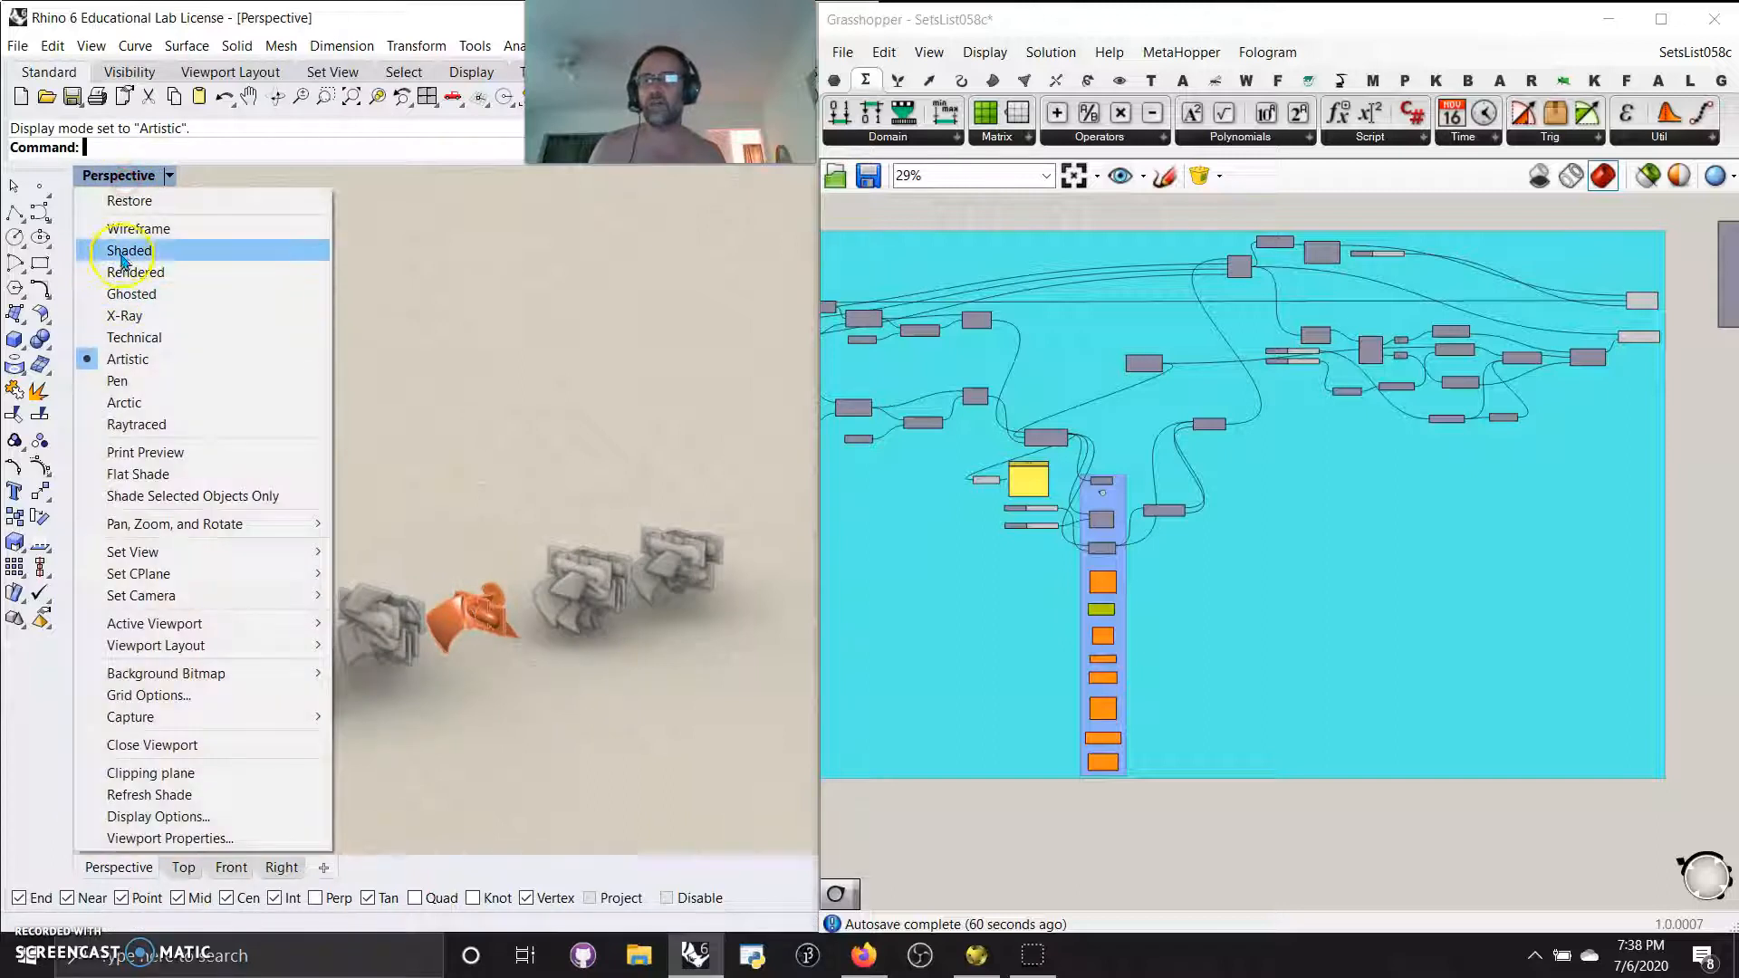
pyautogui.click(127, 251)
pyautogui.scroll(8, 435, 601)
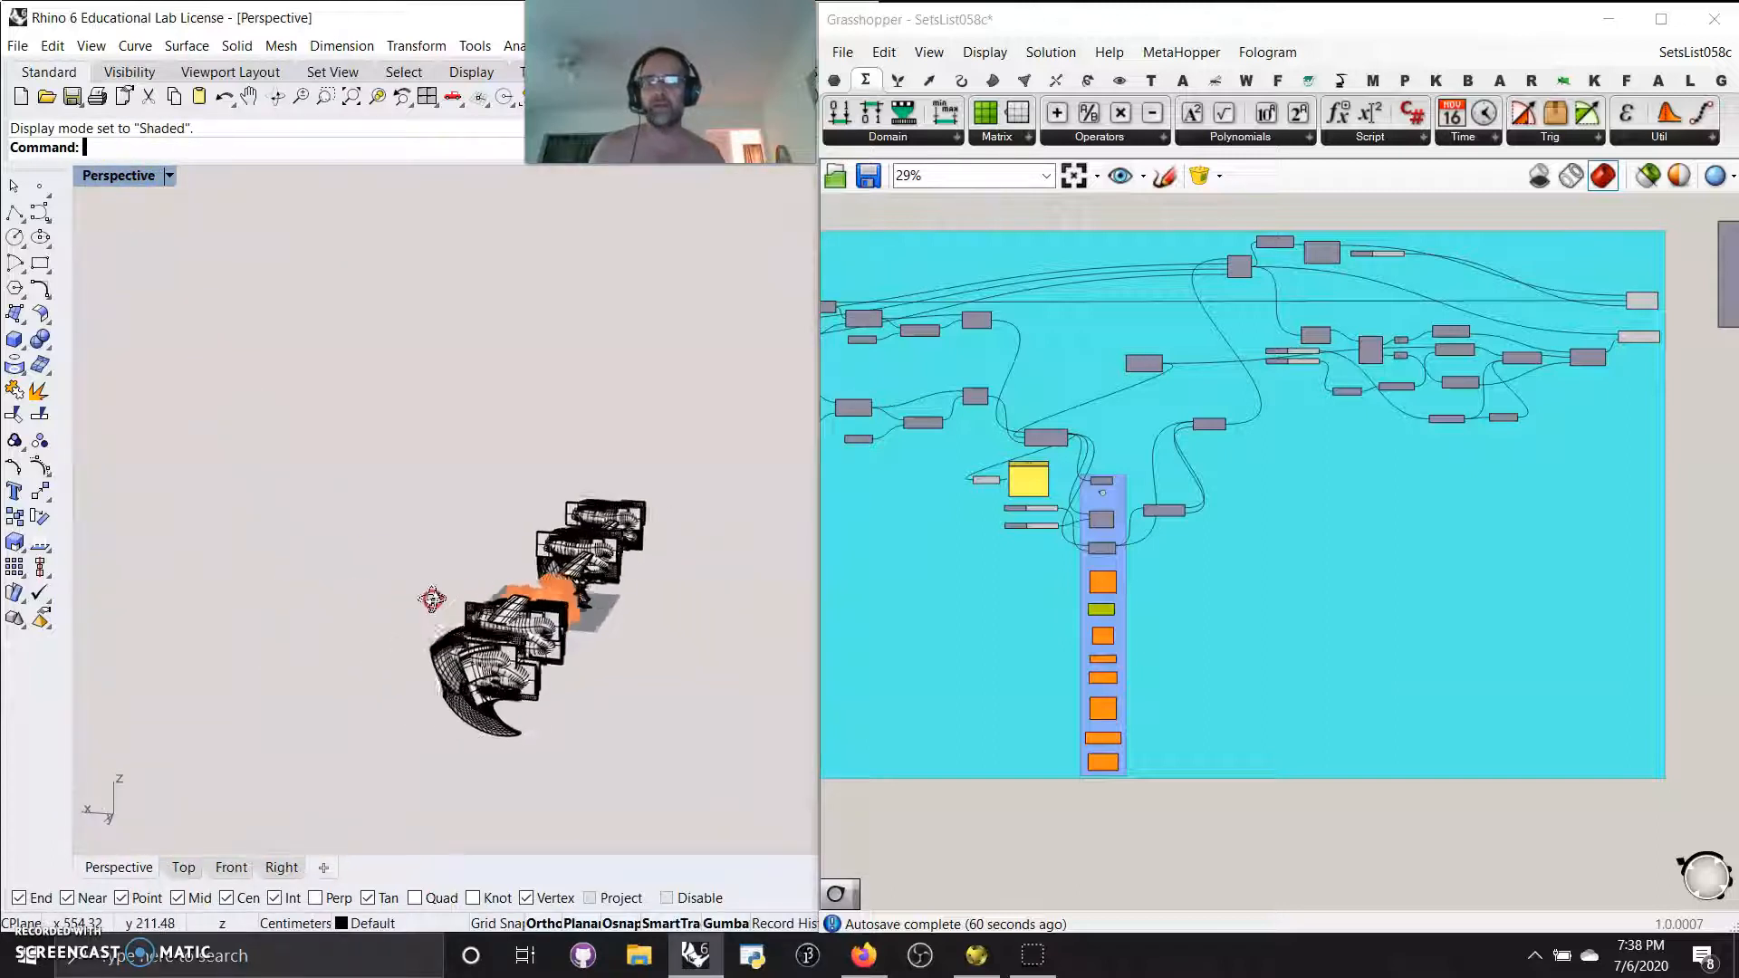
pyautogui.scroll(5, 525, 599)
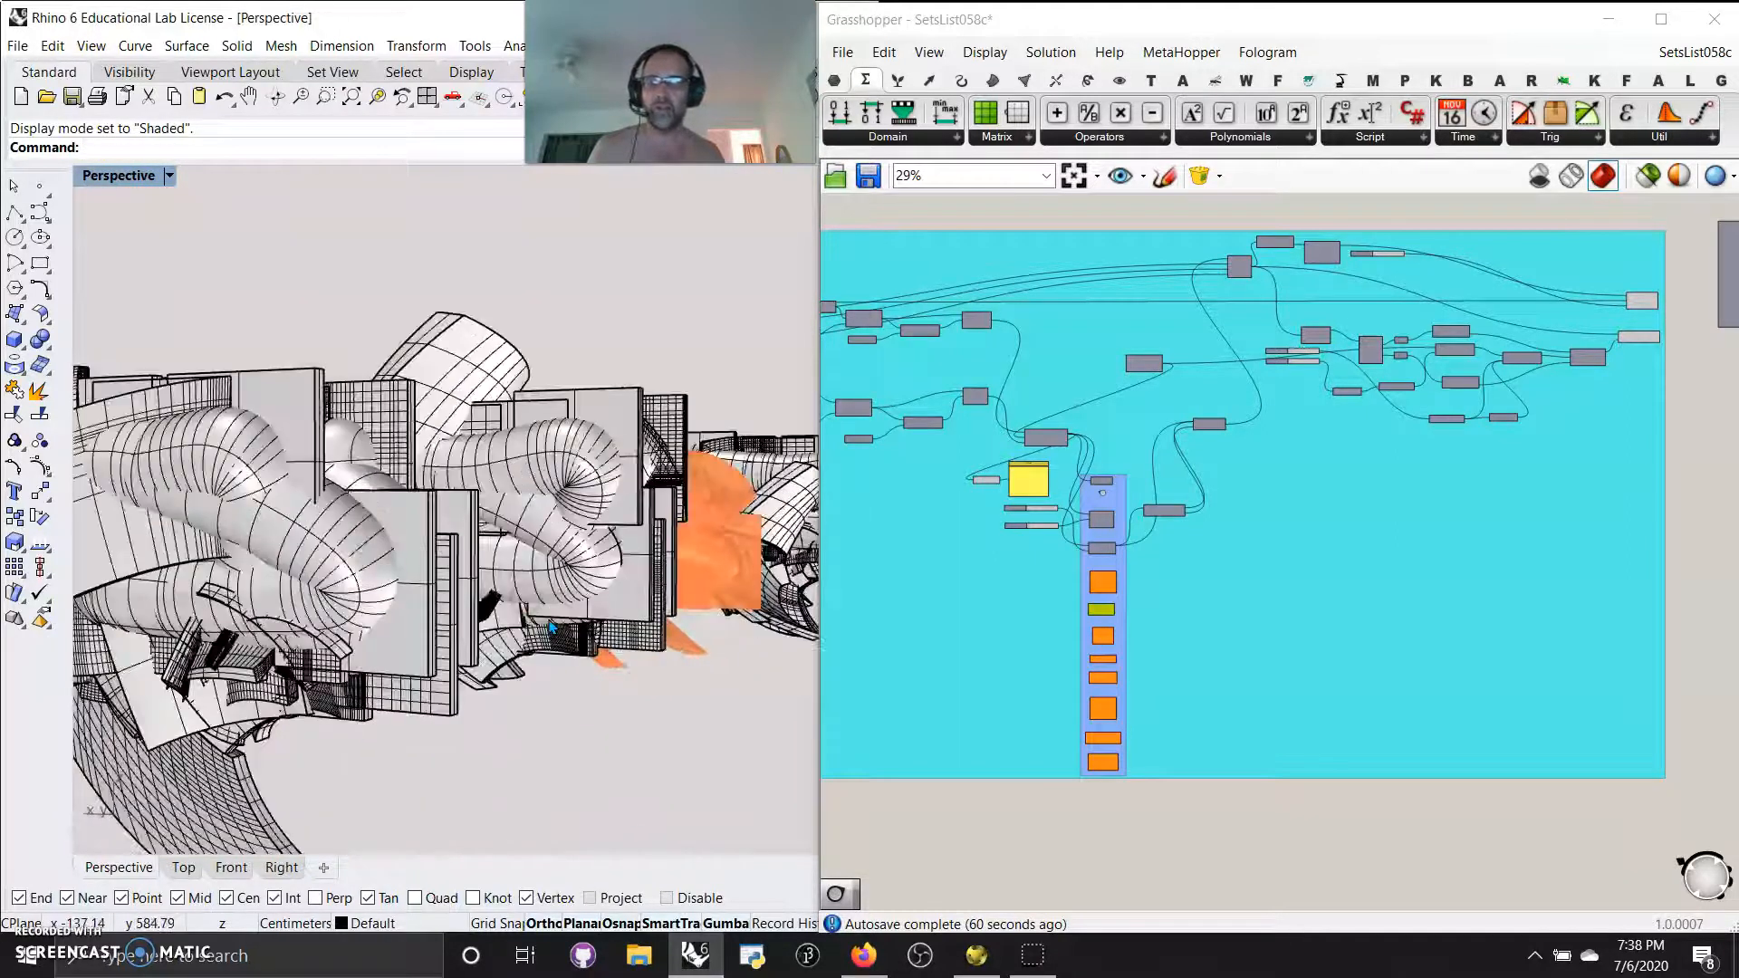
pyautogui.scroll(-10, 542, 626)
pyautogui.moveTo(543, 625); pyautogui.dragTo(503, 668, button='right')
pyautogui.scroll(-6, 279, 545)
pyautogui.scroll(5, 470, 593)
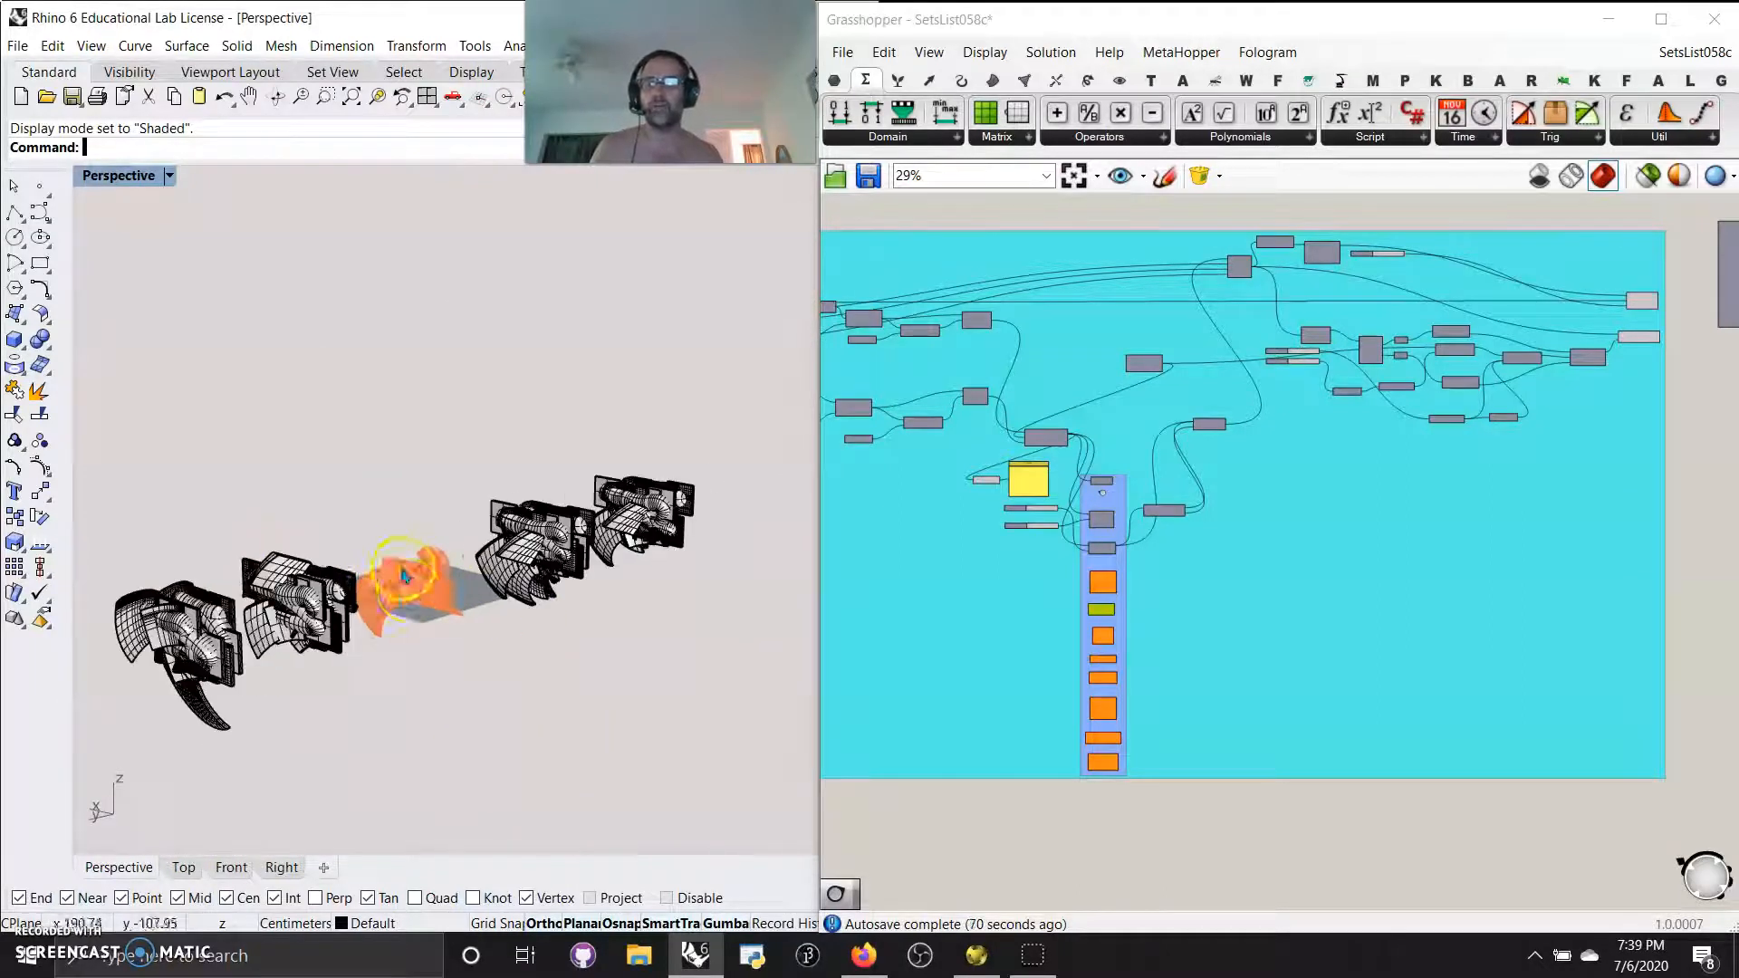
pyautogui.moveTo(471, 598); pyautogui.dragTo(464, 650, button='right')
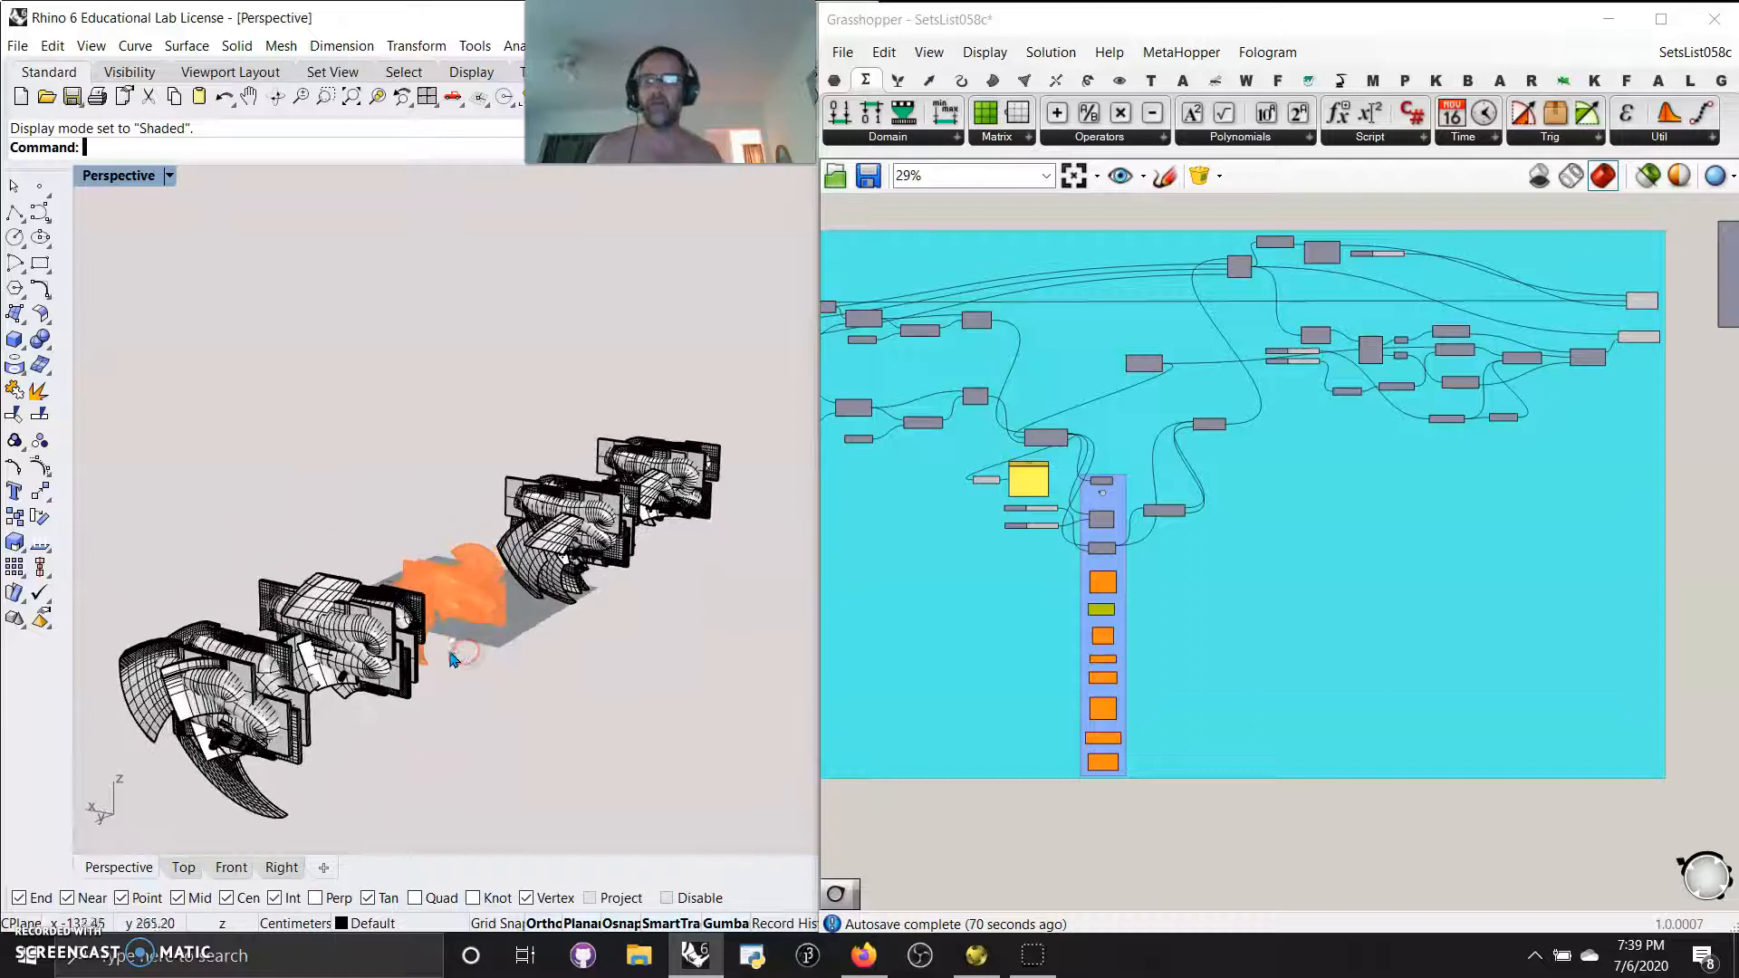
# Step: Look back through the definition to the group of orange components below the SETS LIST 058/1001 title
pyautogui.moveTo(1239, 588); pyautogui.dragTo(1257, 545, button='right')
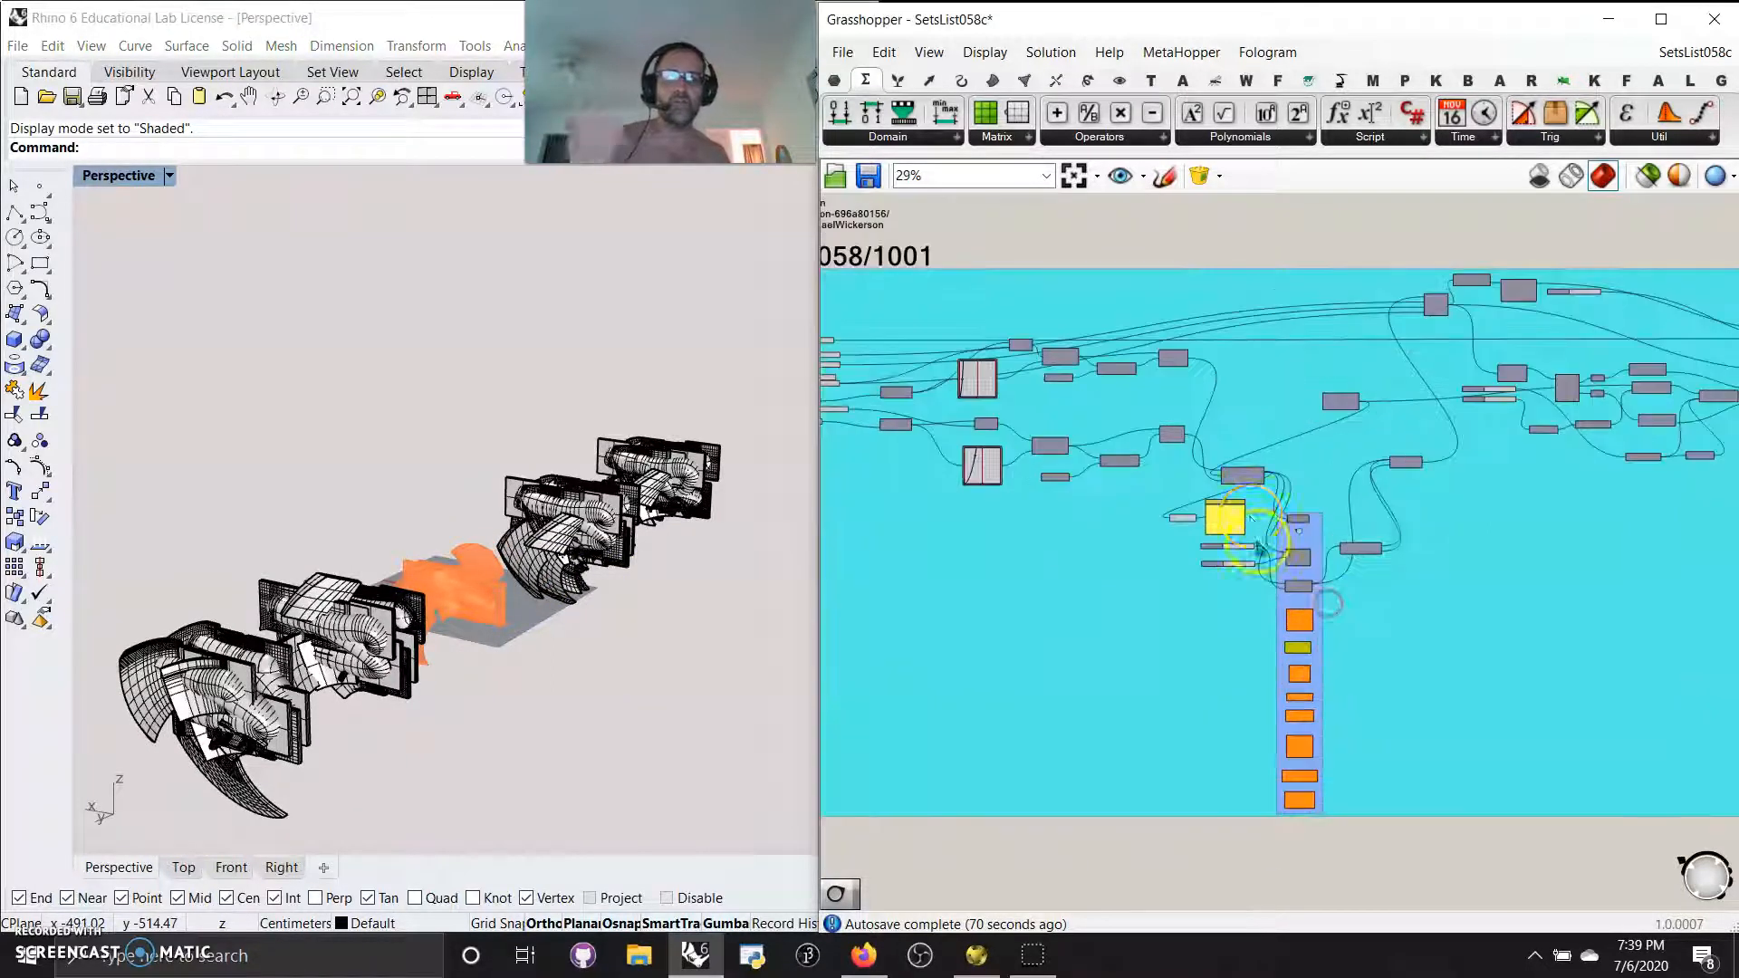
pyautogui.moveTo(1118, 508); pyautogui.dragTo(967, 648, button='right')
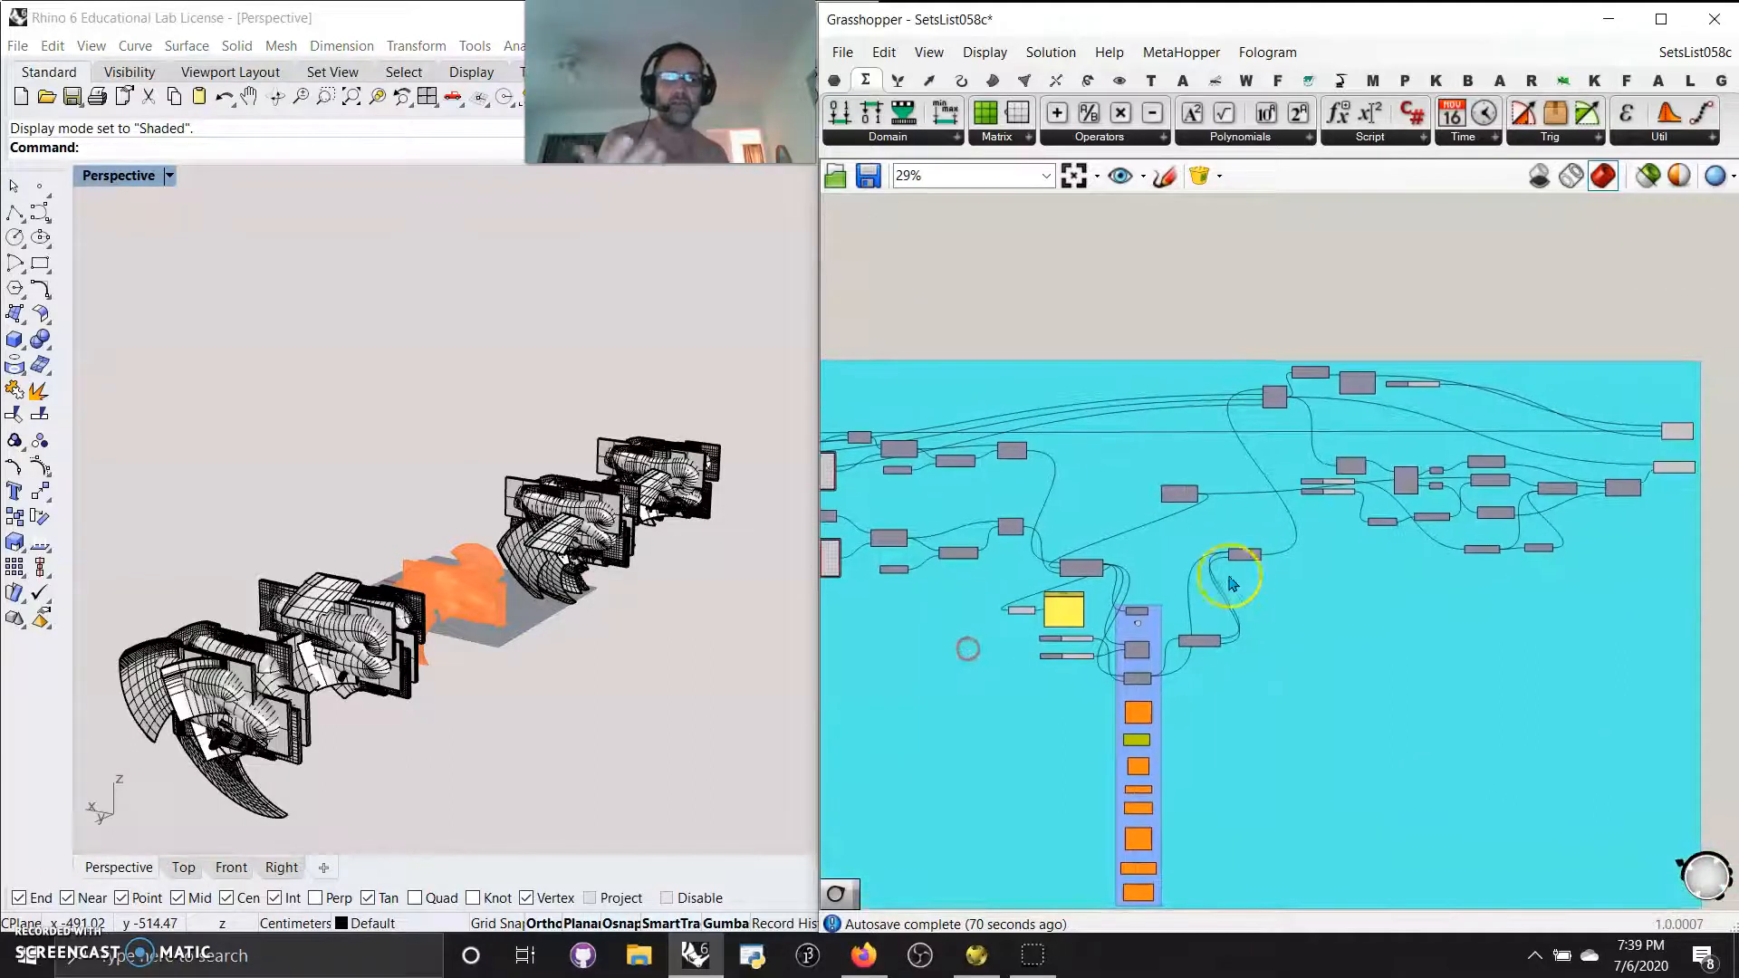
pyautogui.moveTo(1123, 334); pyautogui.dragTo(1348, 237, button='right')
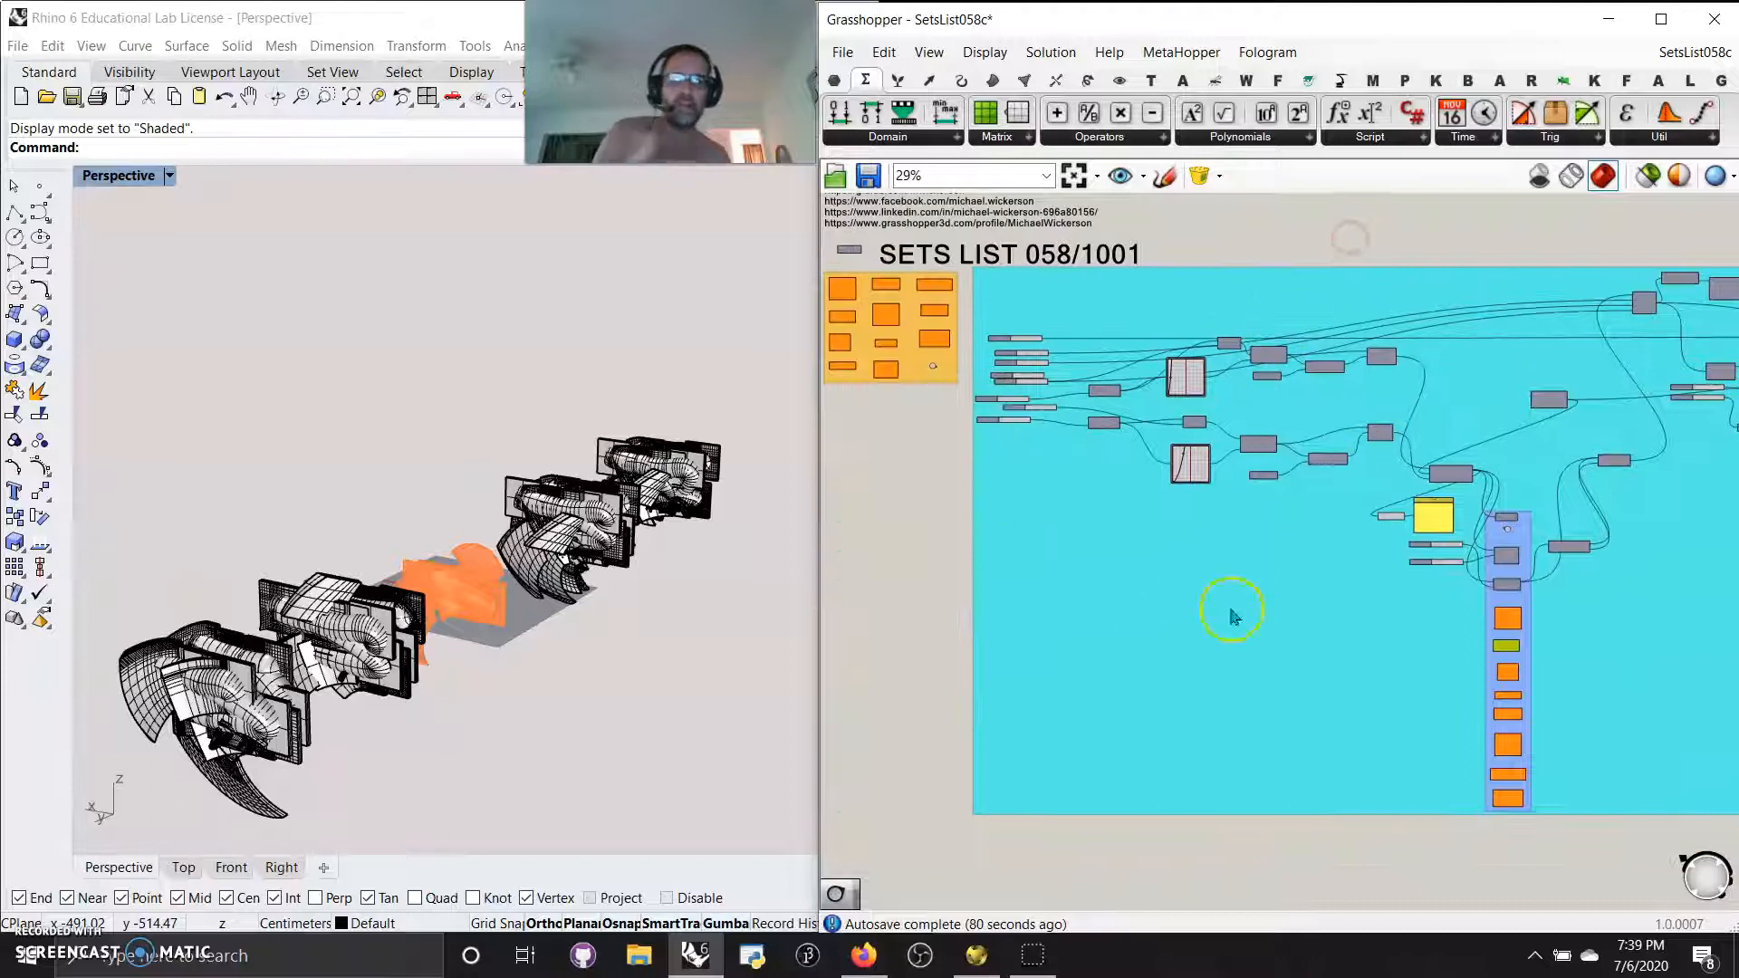
pyautogui.scroll(6, 906, 579)
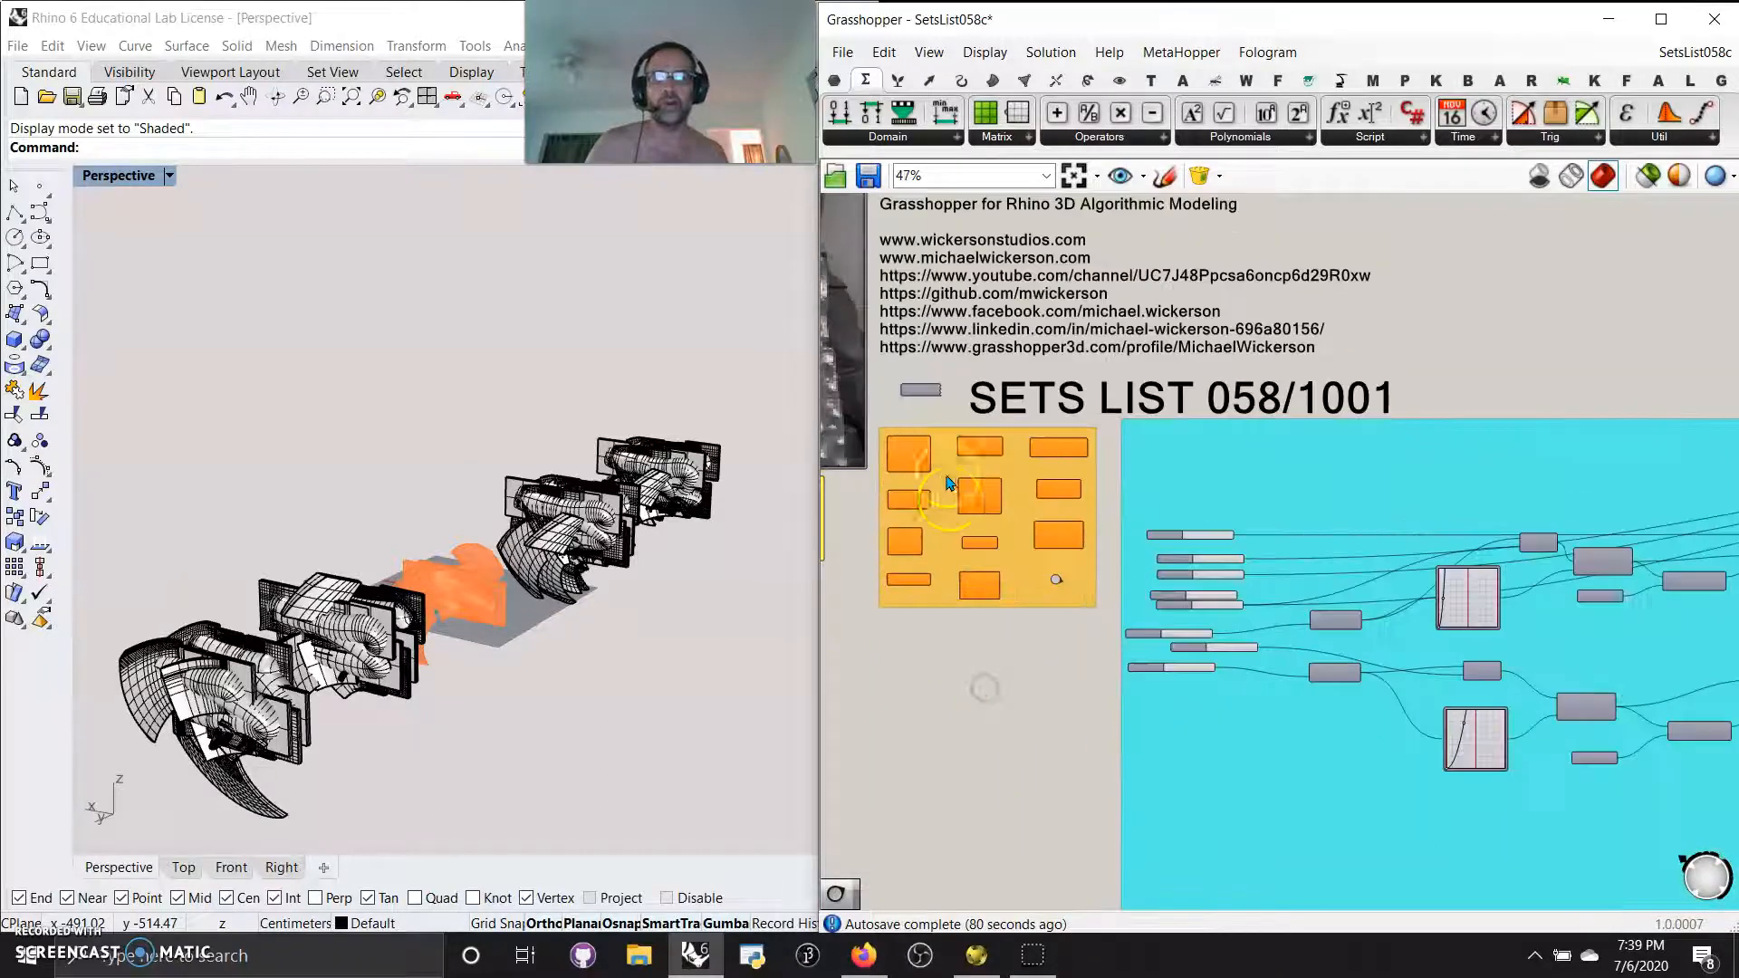